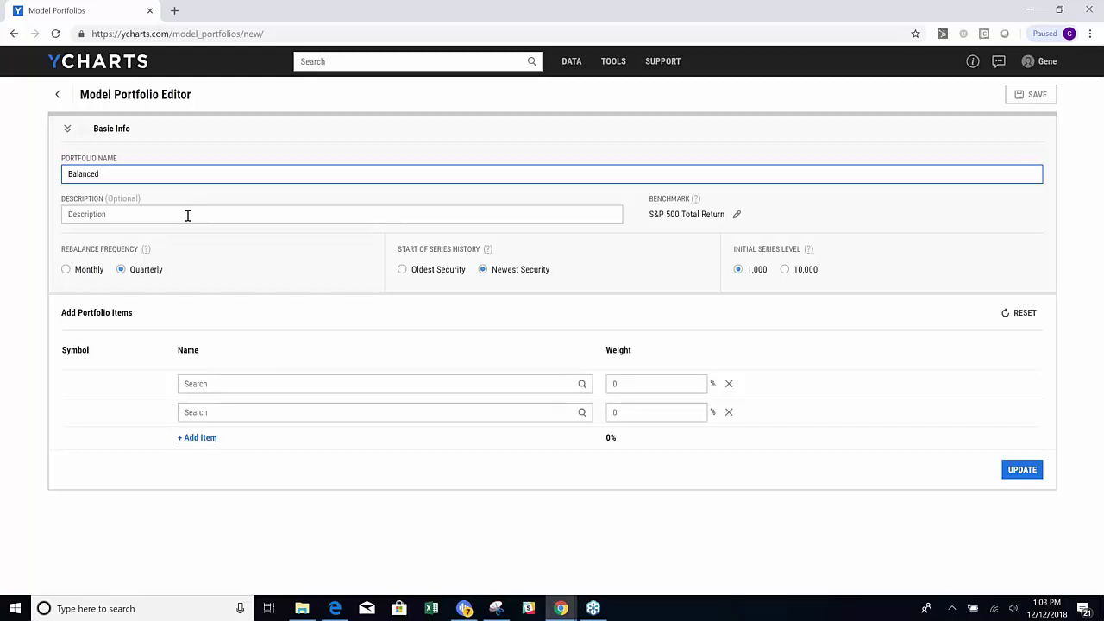
Step: Start the series history from the oldest security and add Dodge & Cox Income (M:DODIX) and Dodge & Cox Stock (M:DODGX) as portfolio items
{"action": "left_click", "coordinate": [402, 270]}
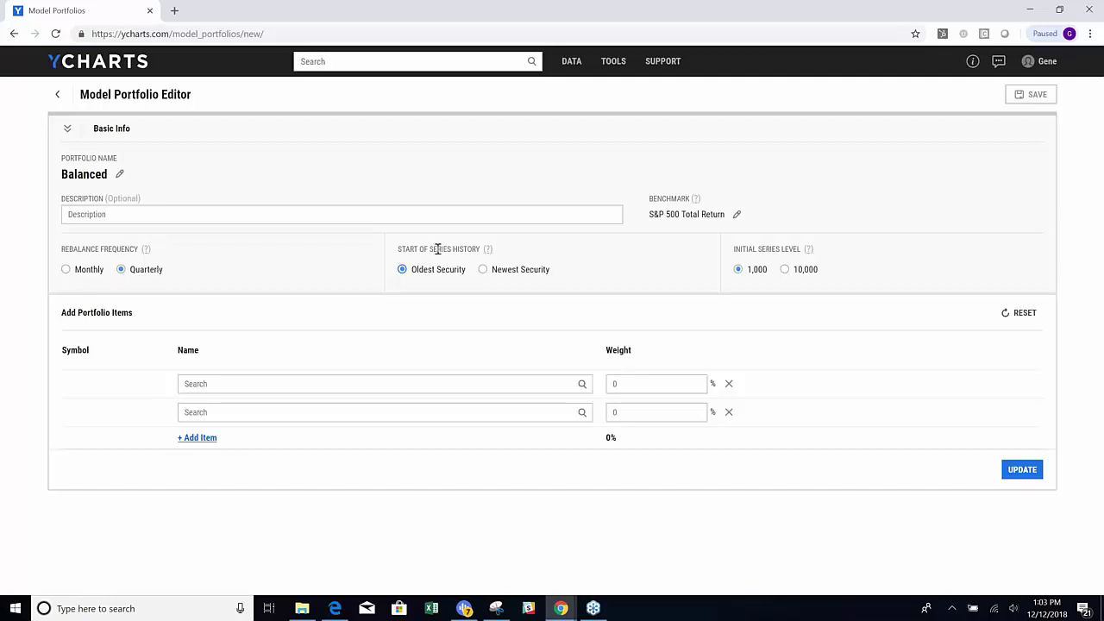
{"action": "left_click", "coordinate": [300, 381]}
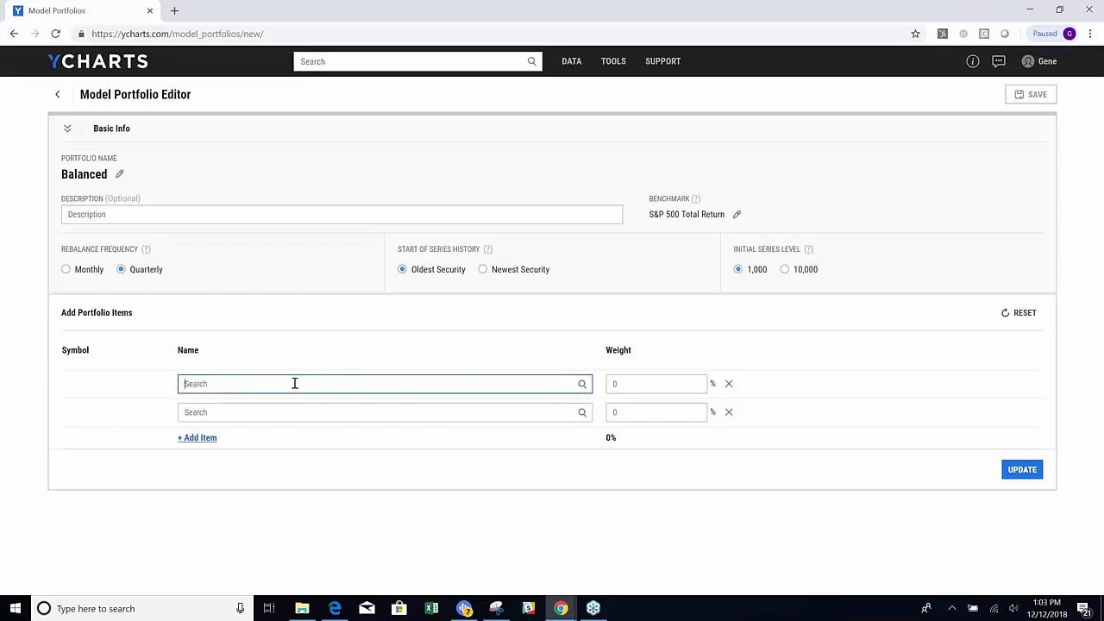
{"action": "type", "text": "dodix"}
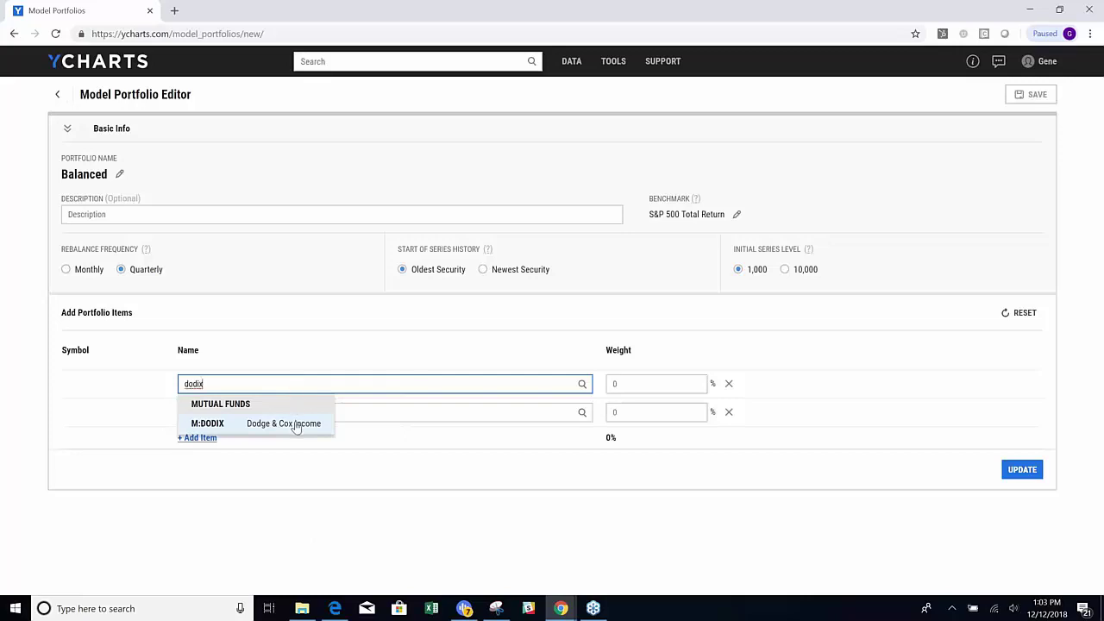
{"action": "left_click", "coordinate": [296, 423]}
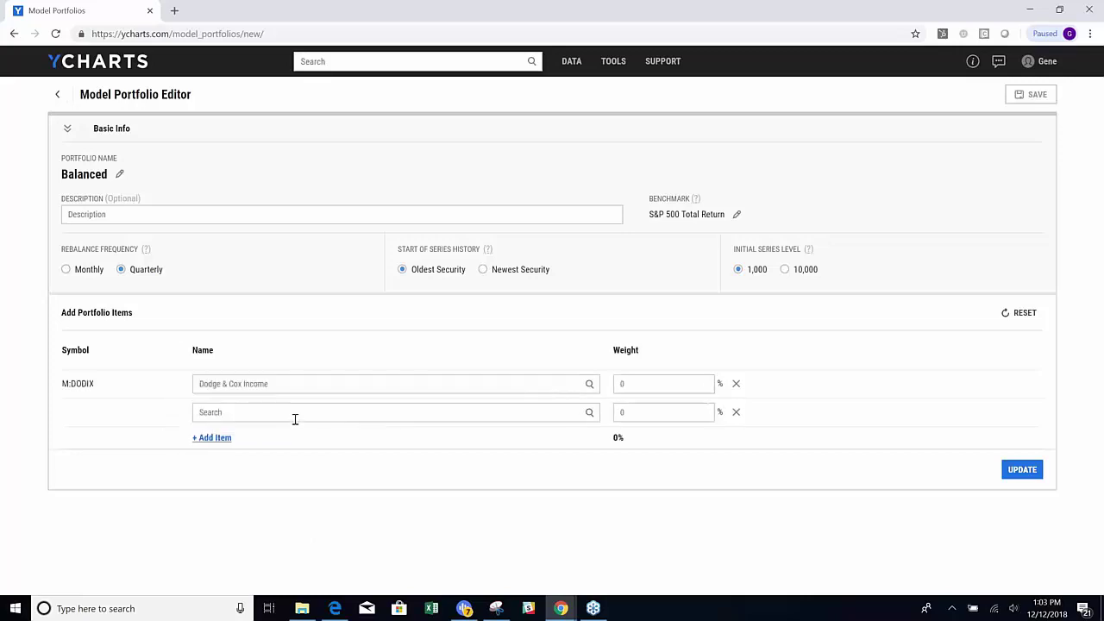
{"action": "left_click", "coordinate": [294, 418]}
{"action": "type", "text": "dodgx"}
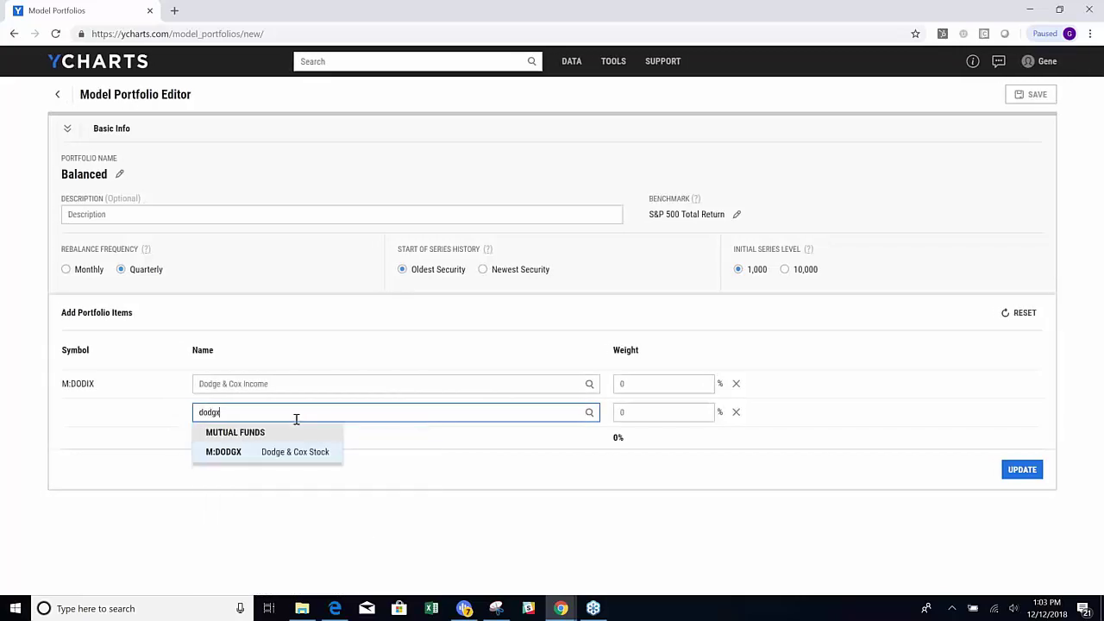
{"action": "key", "text": "Return"}
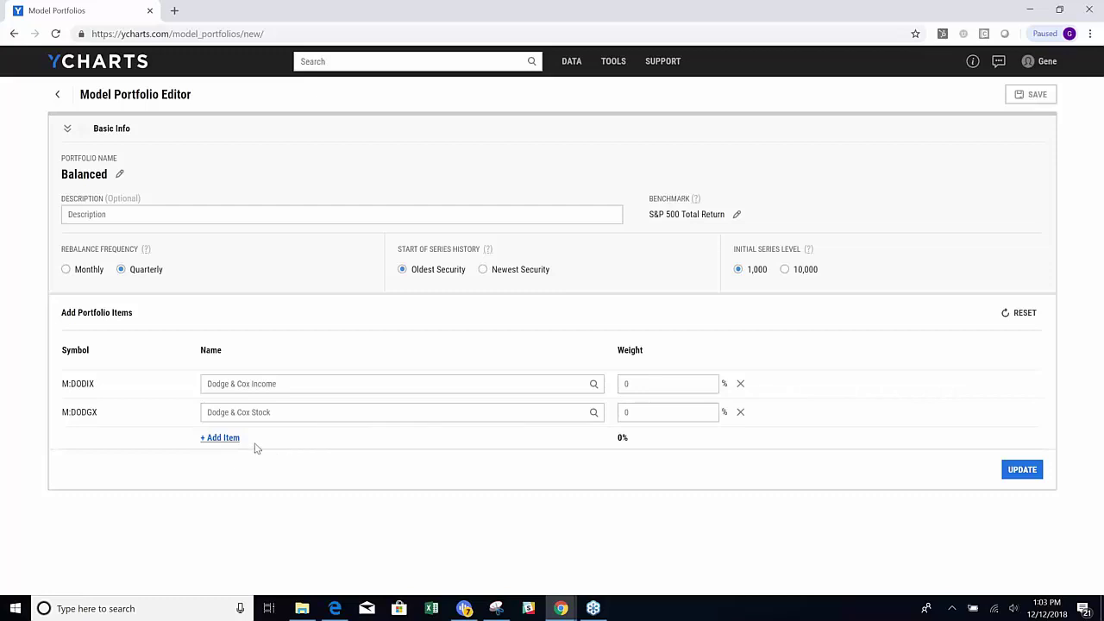
Step: Add a third portfolio item, Vanguard Federal Money Market Investor (M:VMFXX)
{"action": "left_click", "coordinate": [221, 438]}
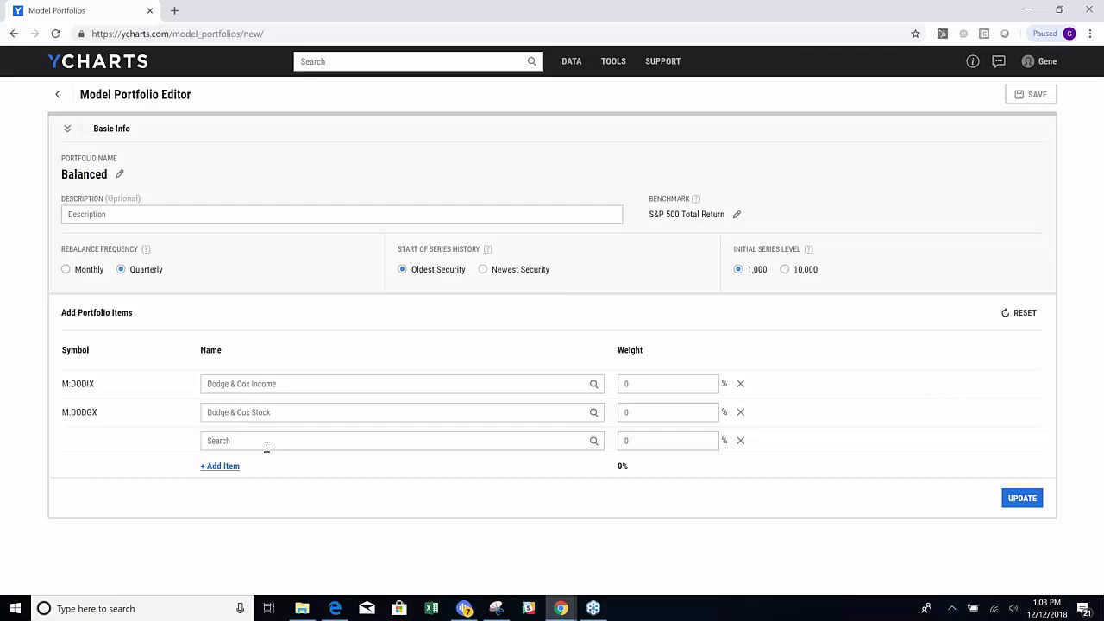
{"action": "left_click", "coordinate": [266, 445]}
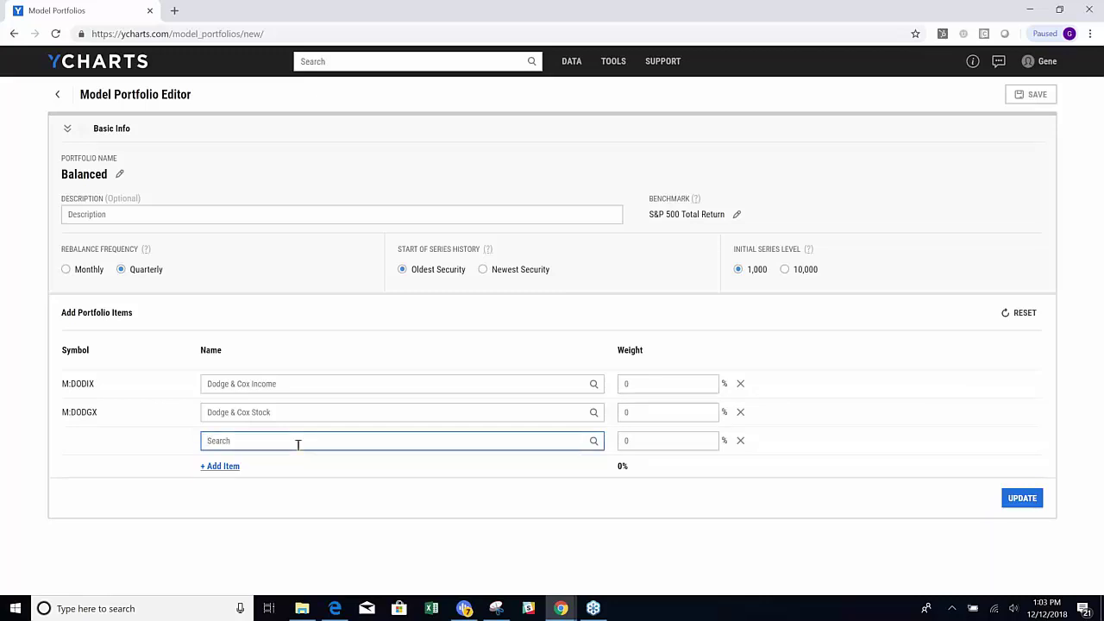
{"action": "type", "text": "vm"}
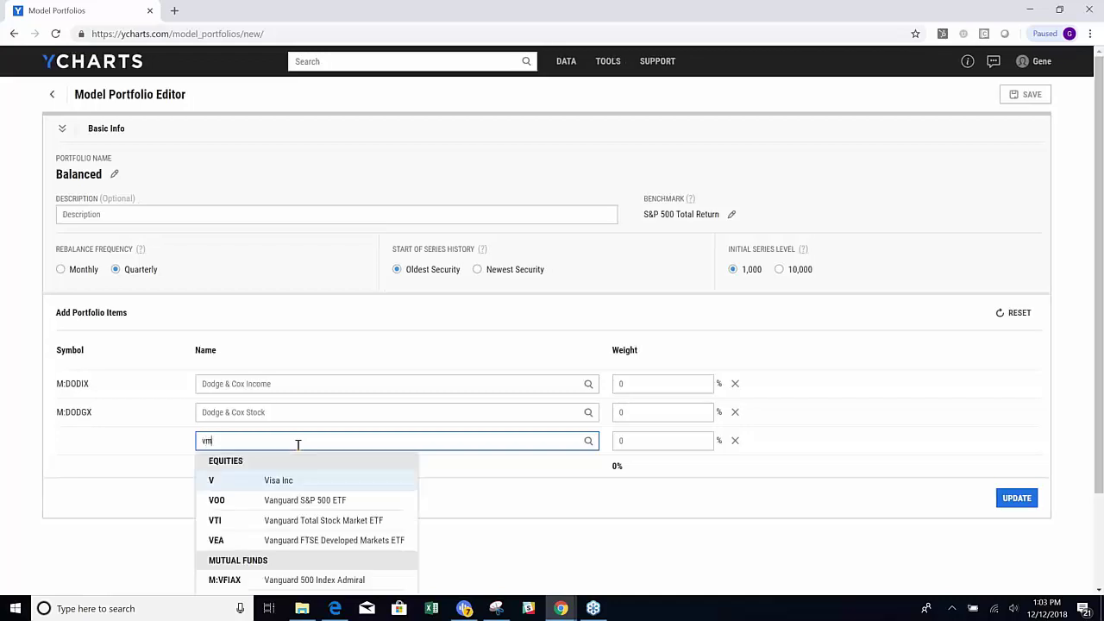
{"action": "type", "text": "fx"}
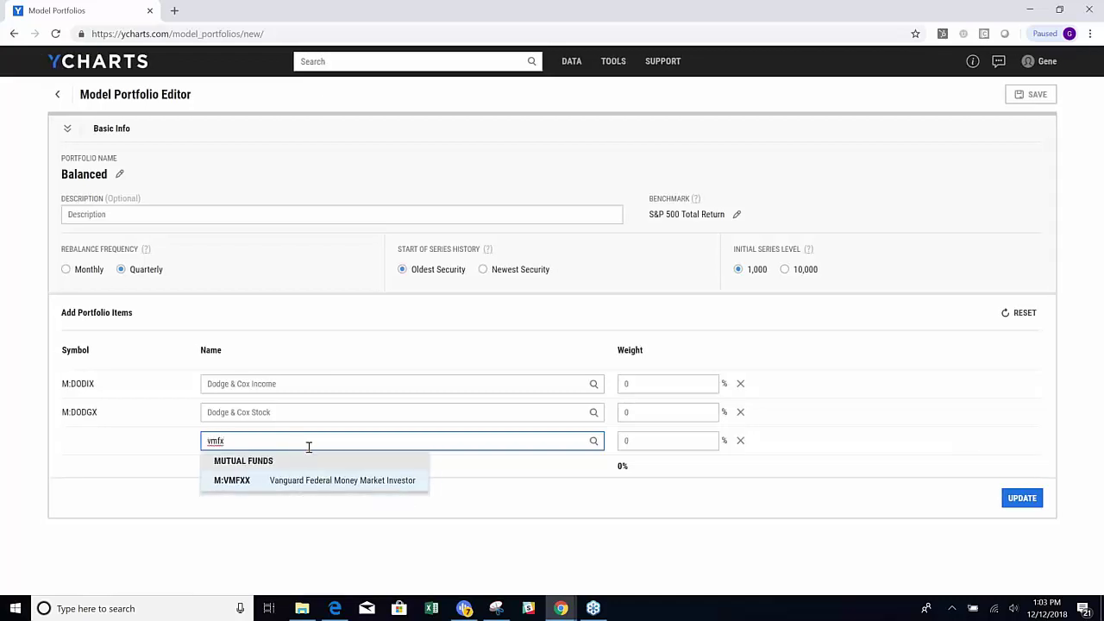
{"action": "left_click", "coordinate": [321, 480]}
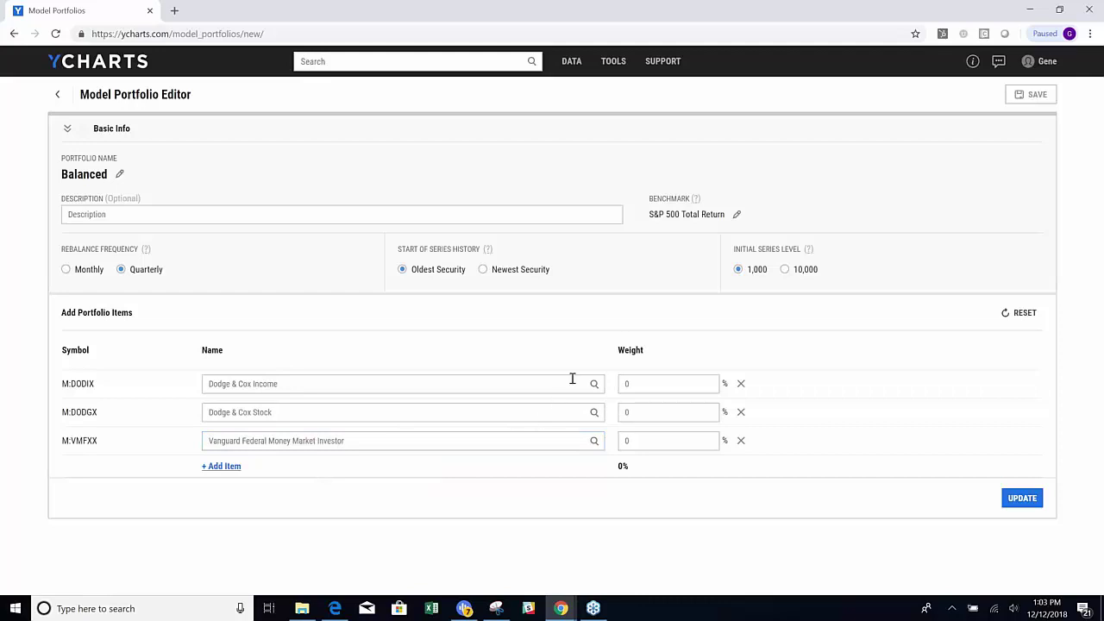
Step: Weight M:DODIX at 50%, M:DODGX at 45% and M:VMFXX at 5%, then update the items and save the portfolio
{"action": "left_click", "coordinate": [659, 387]}
{"action": "type", "text": "50"}
{"action": "left_click", "coordinate": [642, 411]}
{"action": "type", "text": "45"}
{"action": "left_click", "coordinate": [662, 440]}
{"action": "type", "text": "5"}
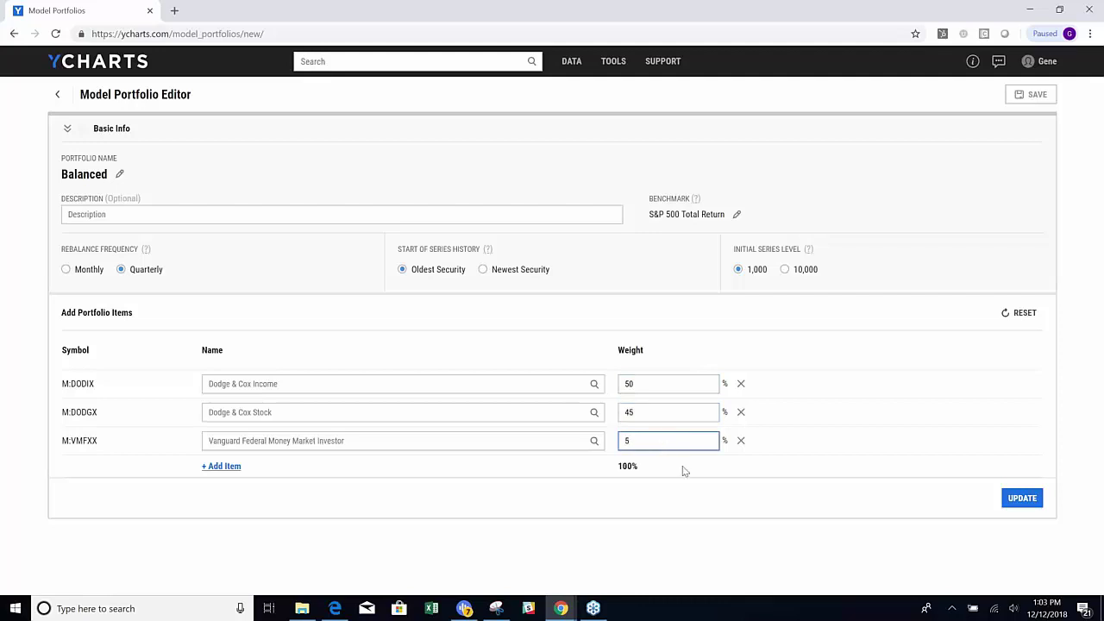
{"action": "left_click", "coordinate": [1022, 497]}
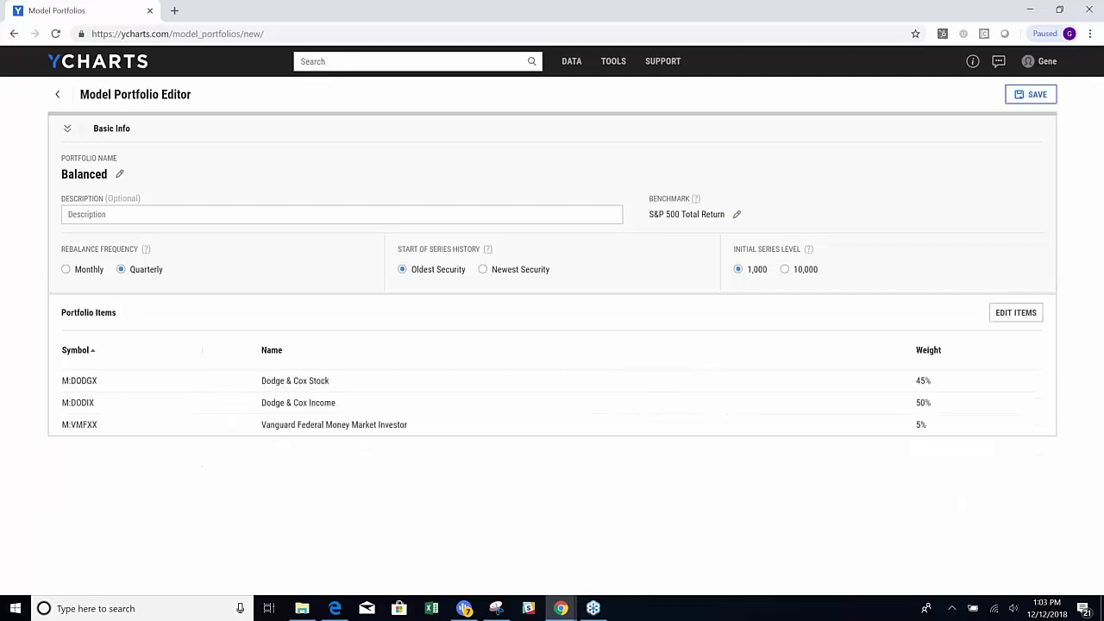
{"action": "left_click", "coordinate": [1031, 94]}
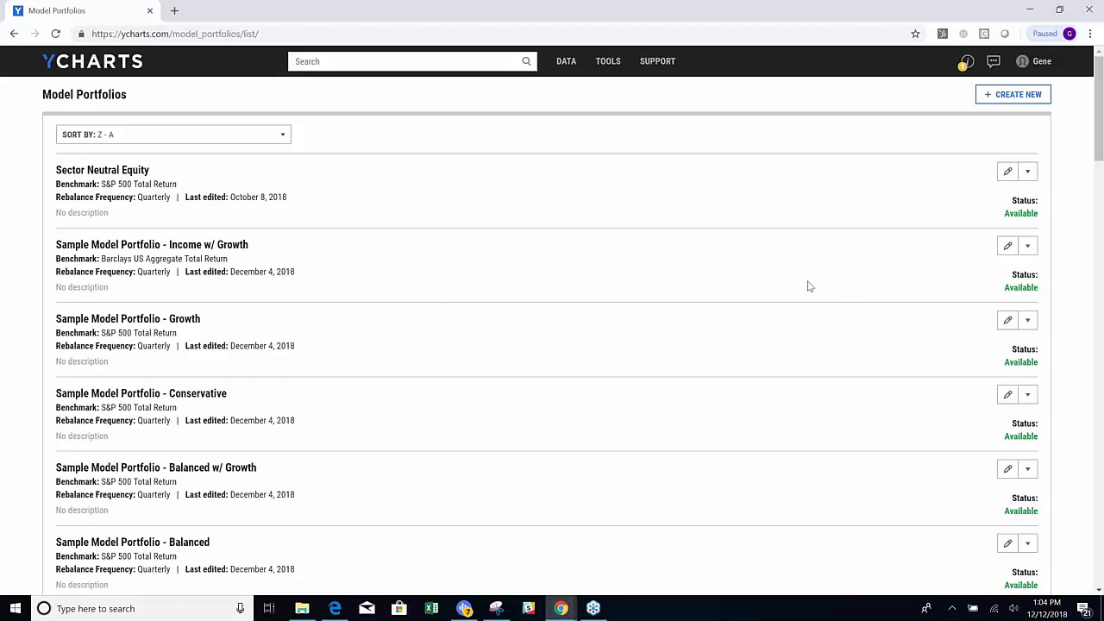
Step: Create a new model portfolio and add SPY, AGG and ACWI as its items
{"action": "left_click", "coordinate": [1012, 97]}
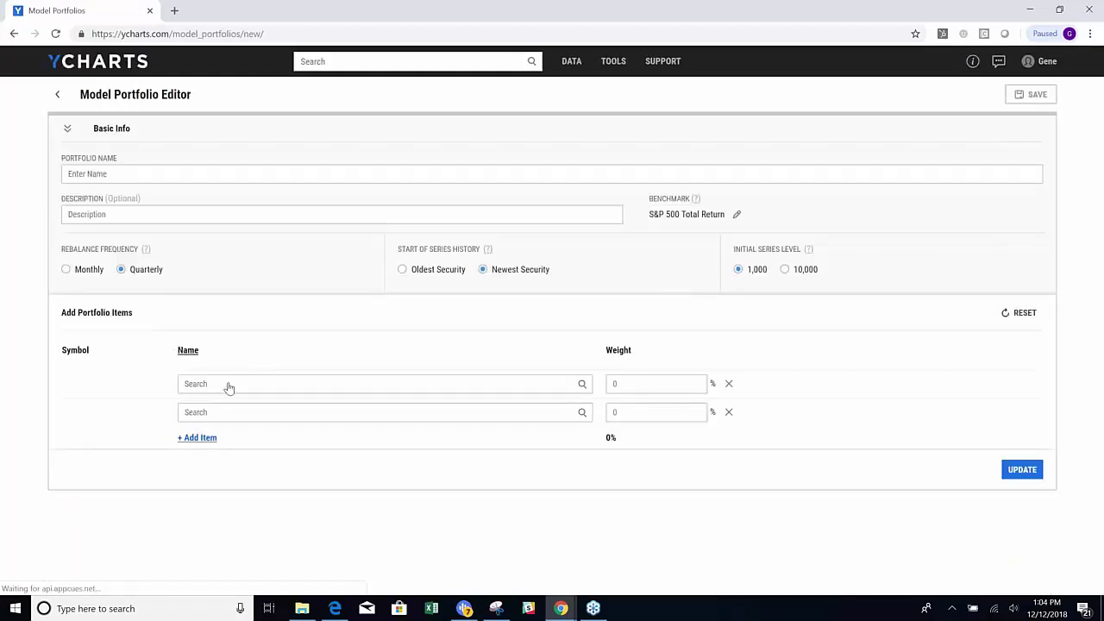
{"action": "left_click", "coordinate": [259, 383]}
{"action": "type", "text": "spy"}
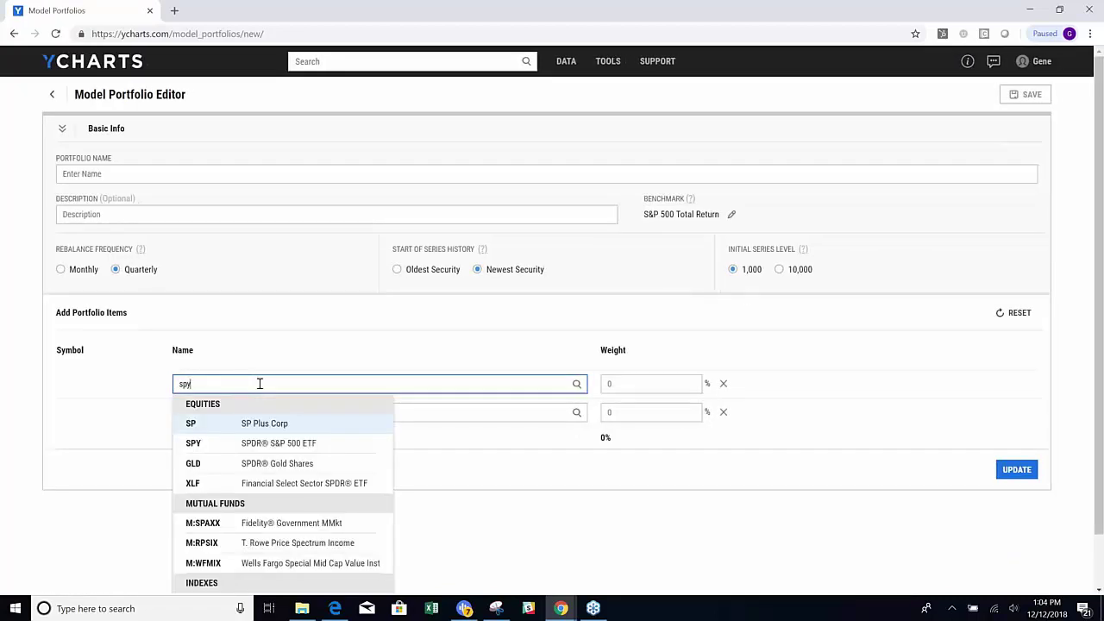
{"action": "left_click", "coordinate": [290, 429]}
{"action": "left_click", "coordinate": [247, 412]}
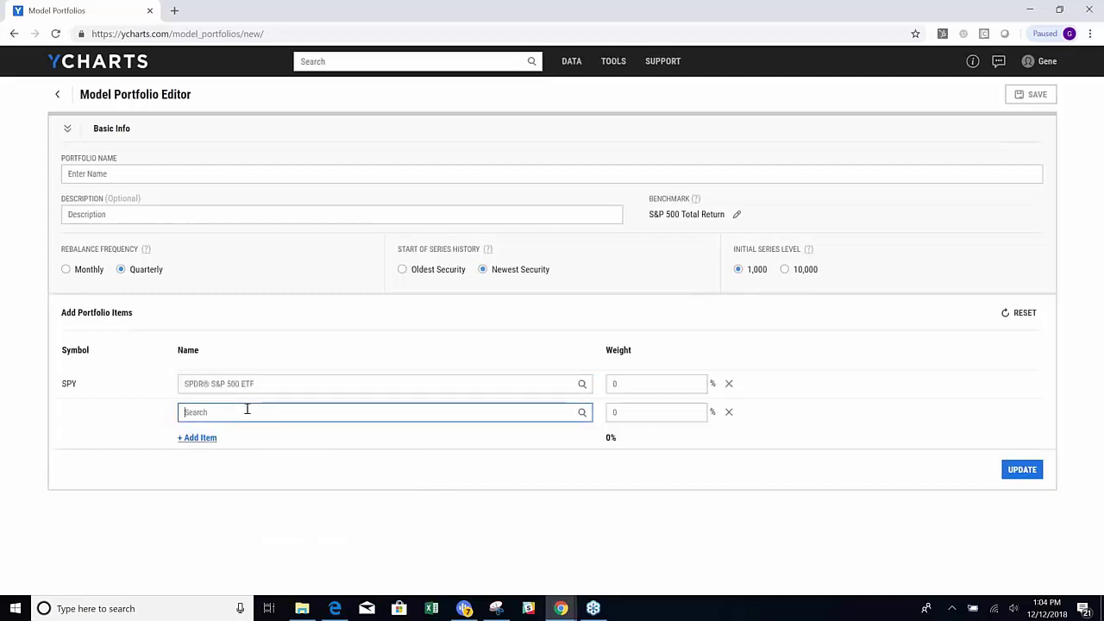
{"action": "type", "text": "agg"}
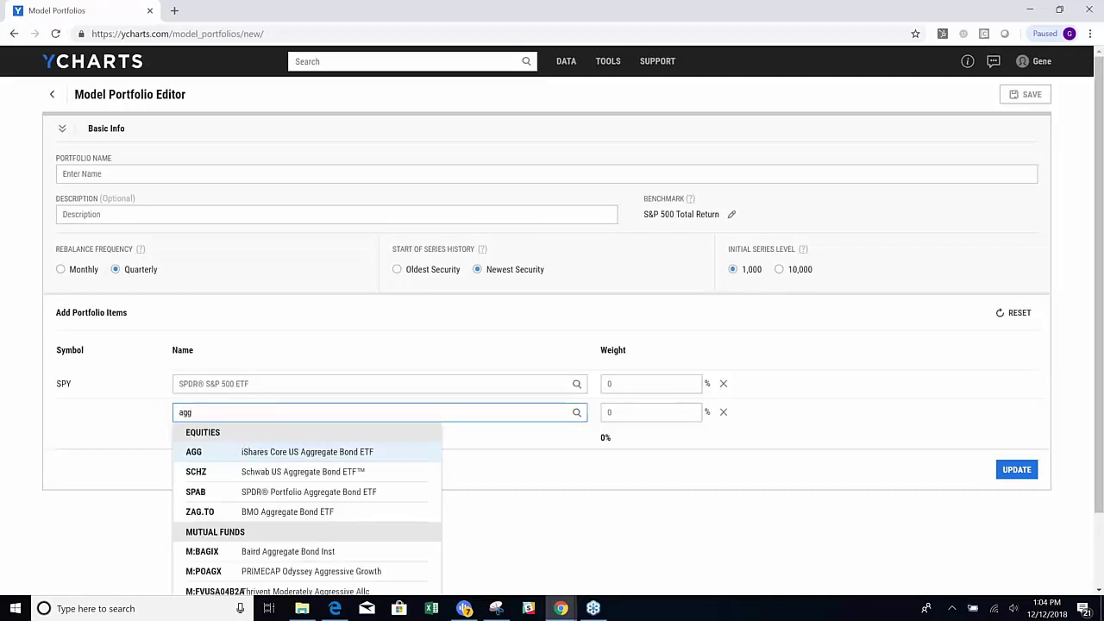
{"action": "left_click", "coordinate": [198, 447]}
{"action": "left_click", "coordinate": [198, 437]}
{"action": "left_click", "coordinate": [212, 439]}
{"action": "type", "text": "acwi"}
{"action": "left_click", "coordinate": [238, 483]}
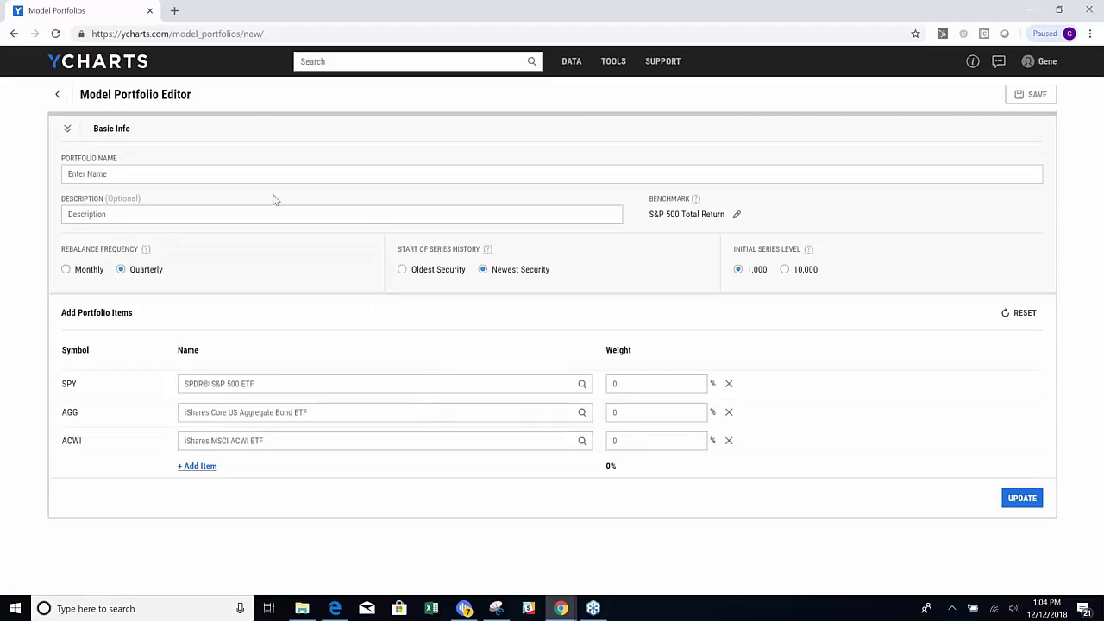
Step: Name the new portfolio "blended bench mark" and return to the portfolio list without saving it
{"action": "left_click", "coordinate": [244, 169]}
{"action": "type", "text": "blended benc"}
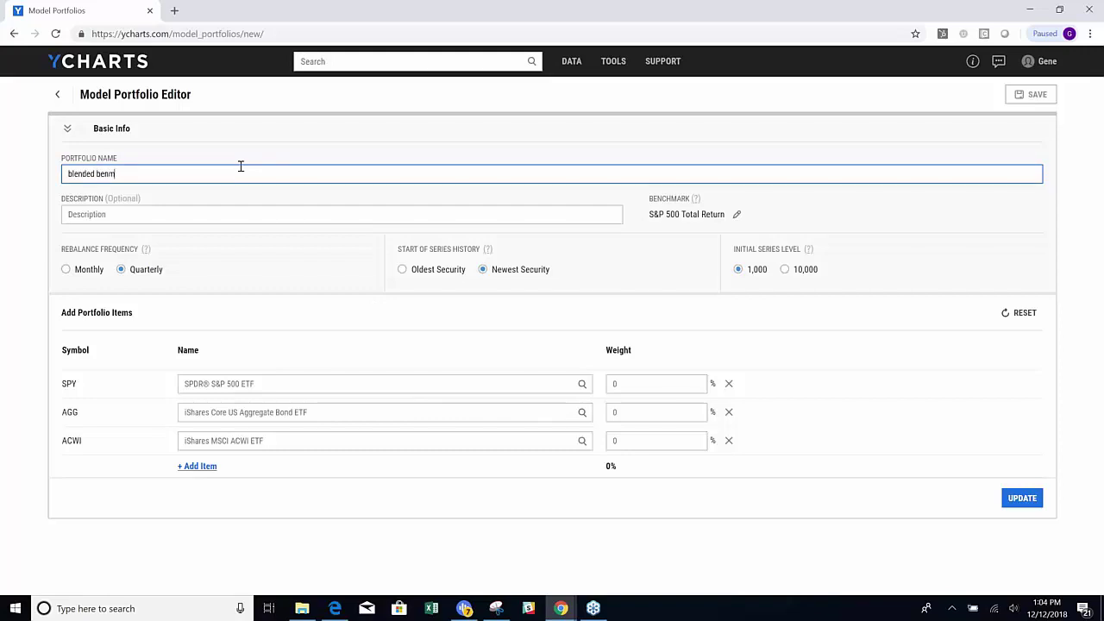
{"action": "type", "text": "ch mark"}
{"action": "left_click", "coordinate": [57, 94]}
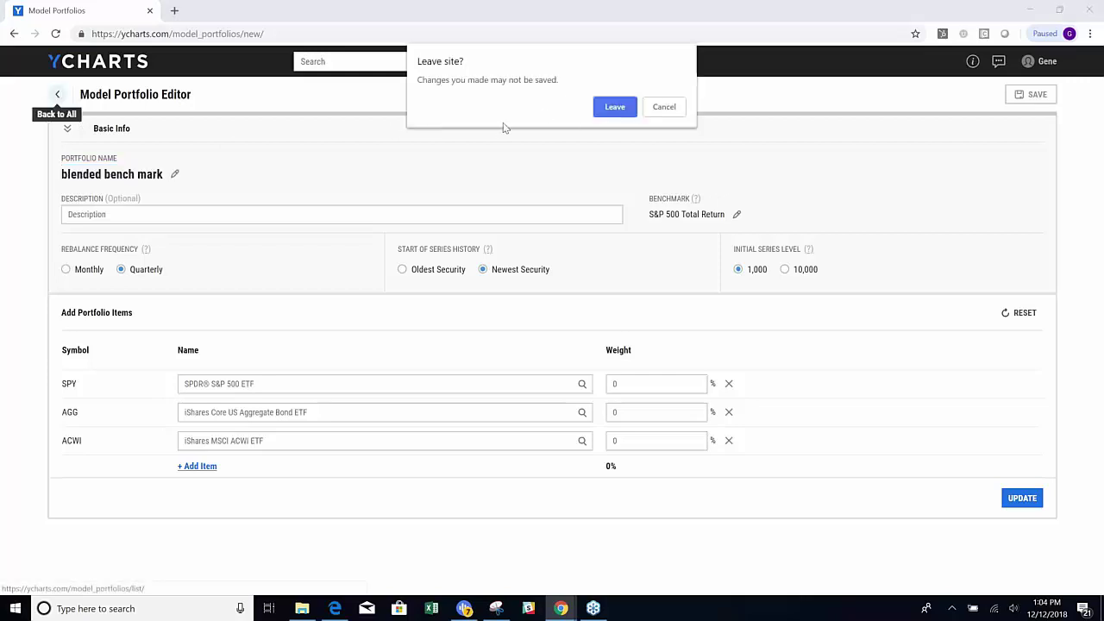
{"action": "left_click", "coordinate": [611, 108]}
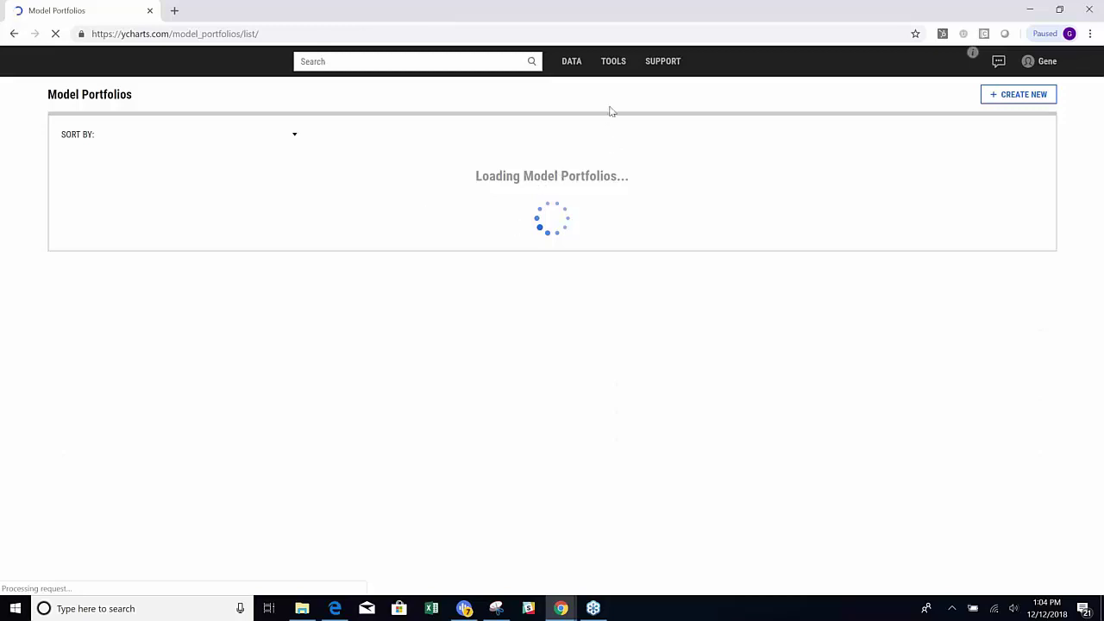
Step: Open the Timeseries Analysis tool and add the security Sample Model Portfolio - Aggressive Growth (P:363)
{"action": "mouse_move", "coordinate": [606, 73]}
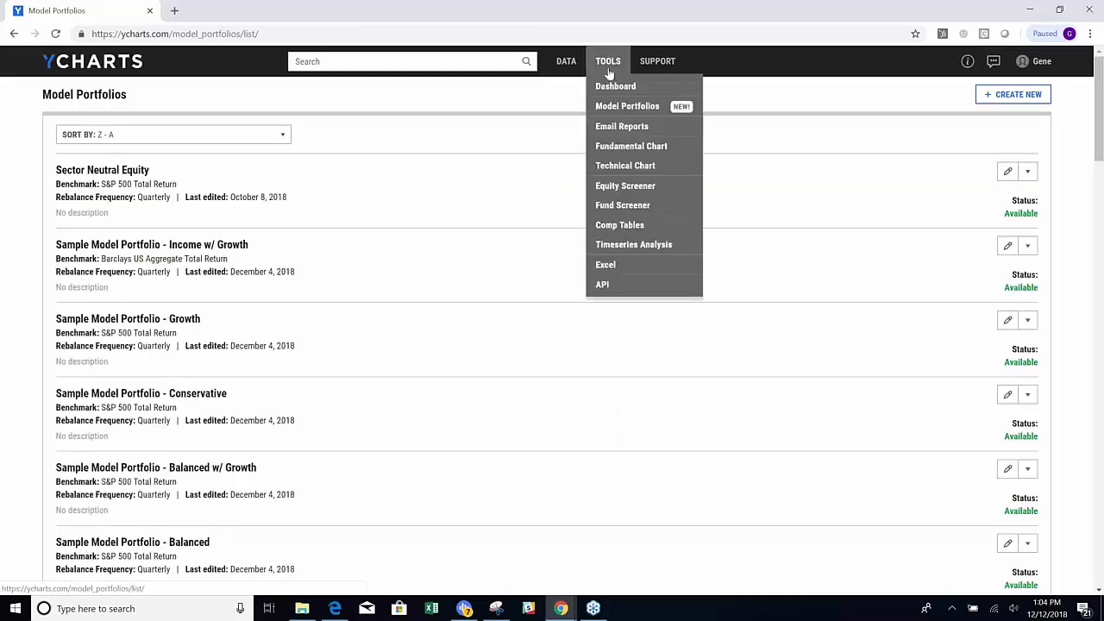
{"action": "left_click", "coordinate": [640, 245]}
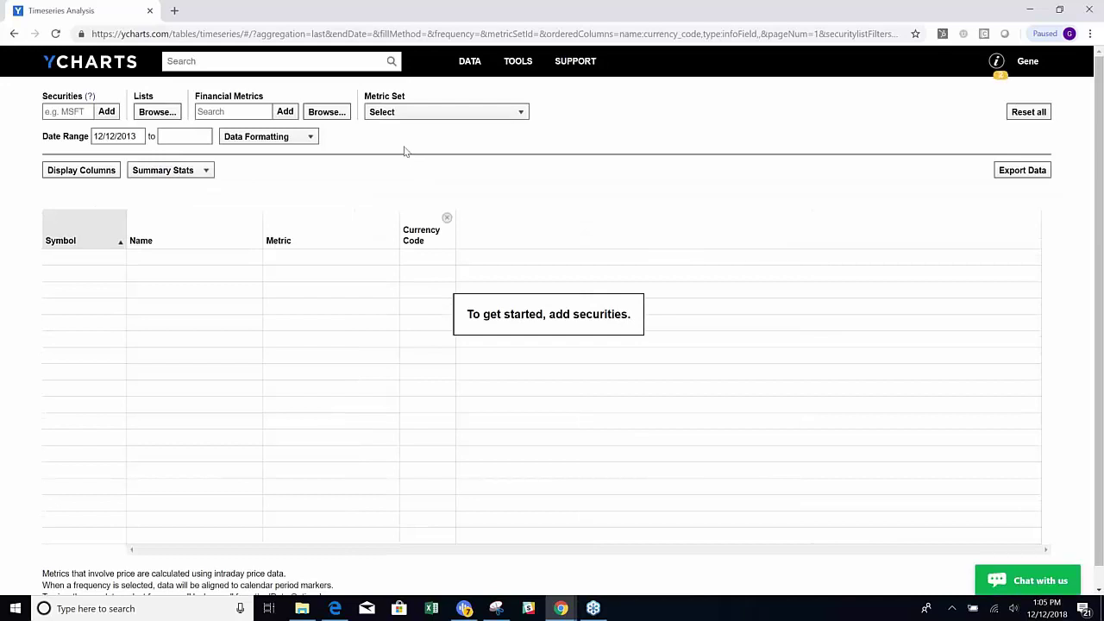
{"action": "left_click", "coordinate": [72, 112]}
{"action": "type", "text": "sample"}
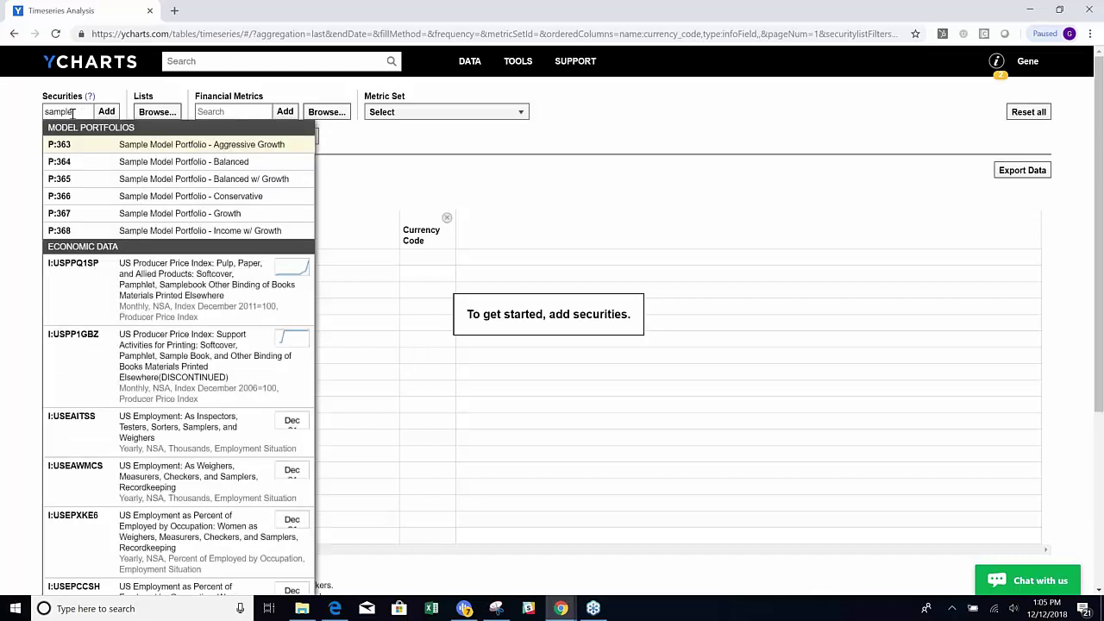
{"action": "left_click", "coordinate": [158, 145]}
Step: Add the Sample Model Portfolio - Balanced (P:364) and Sample Model Portfolio - Conservative (P:366) to the security universe
{"action": "left_click", "coordinate": [69, 112]}
{"action": "type", "text": "samp"}
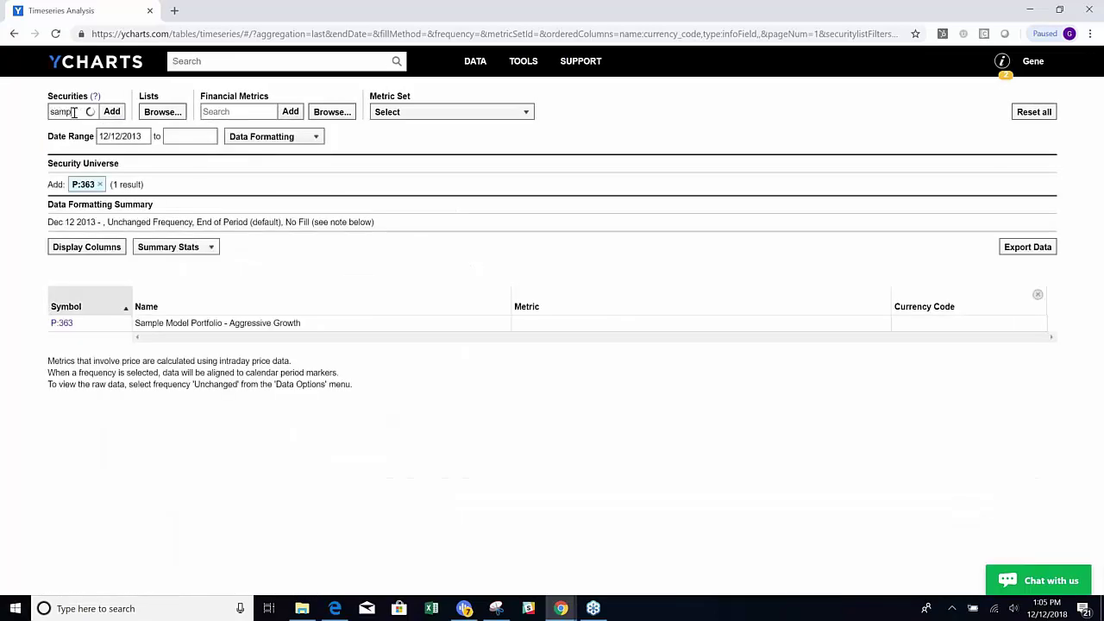
{"action": "type", "text": "le"}
{"action": "left_click", "coordinate": [172, 161]}
{"action": "left_click", "coordinate": [77, 112]}
{"action": "type", "text": "sam"}
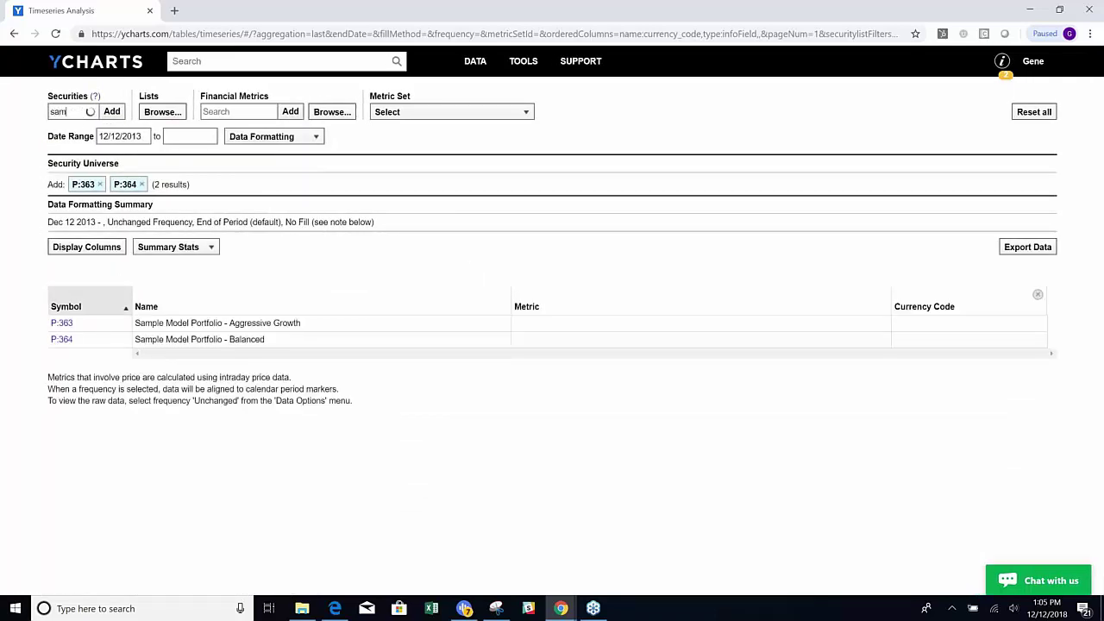
{"action": "type", "text": "ple"}
{"action": "left_click", "coordinate": [190, 196]}
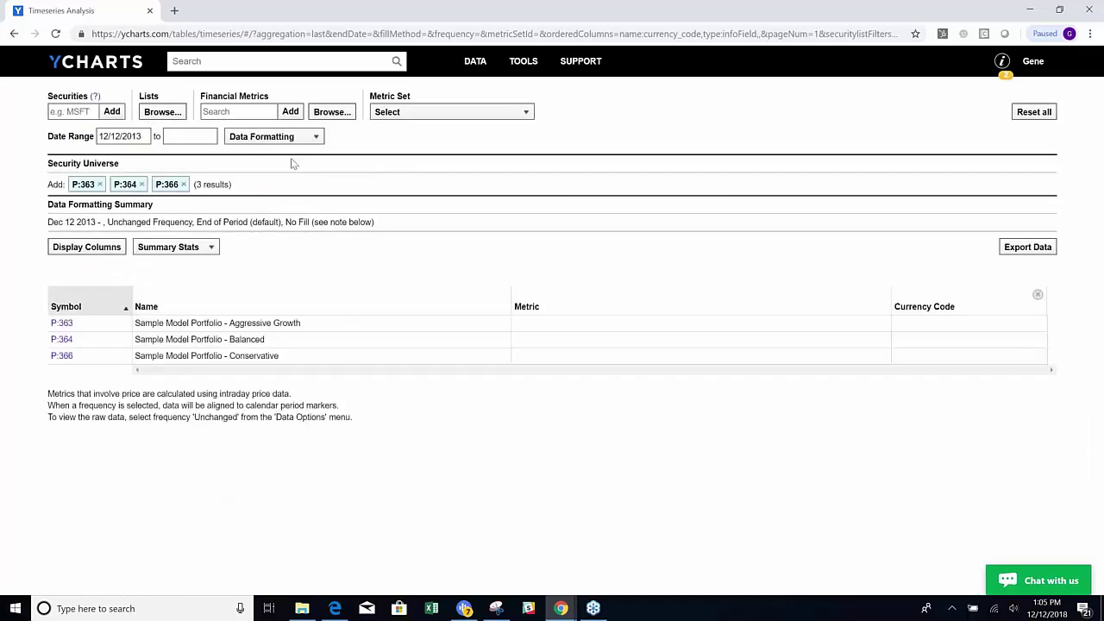
Step: Add the 1 Month Total Returns (Monthly) metric and remove the Currency Code column from the table
{"action": "left_click", "coordinate": [249, 111]}
{"action": "type", "text": "1"}
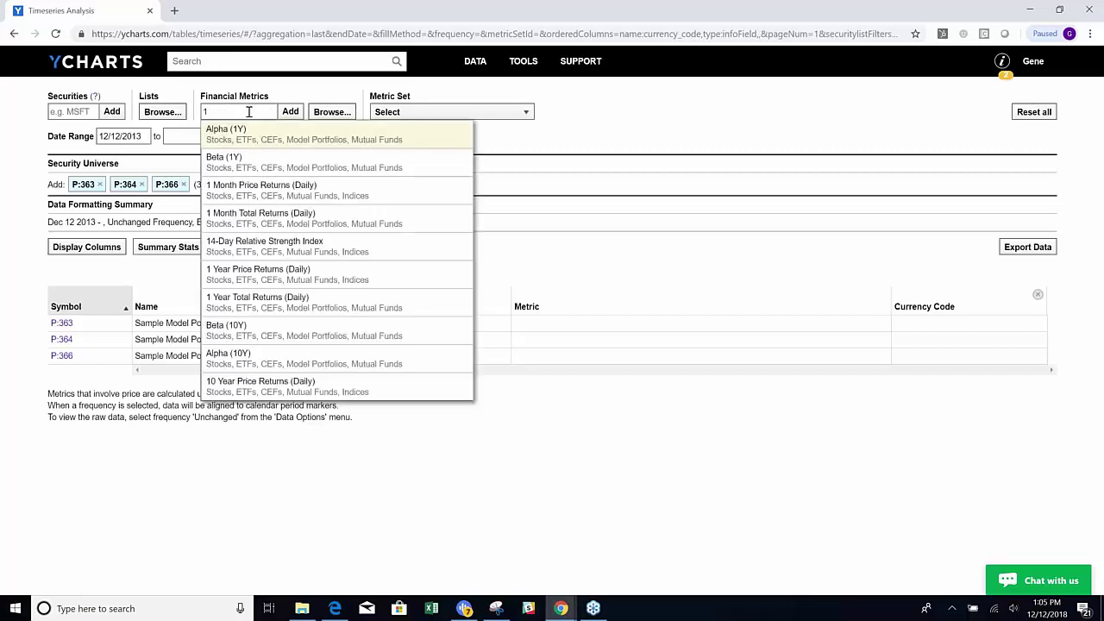
{"action": "type", "text": " month tot"}
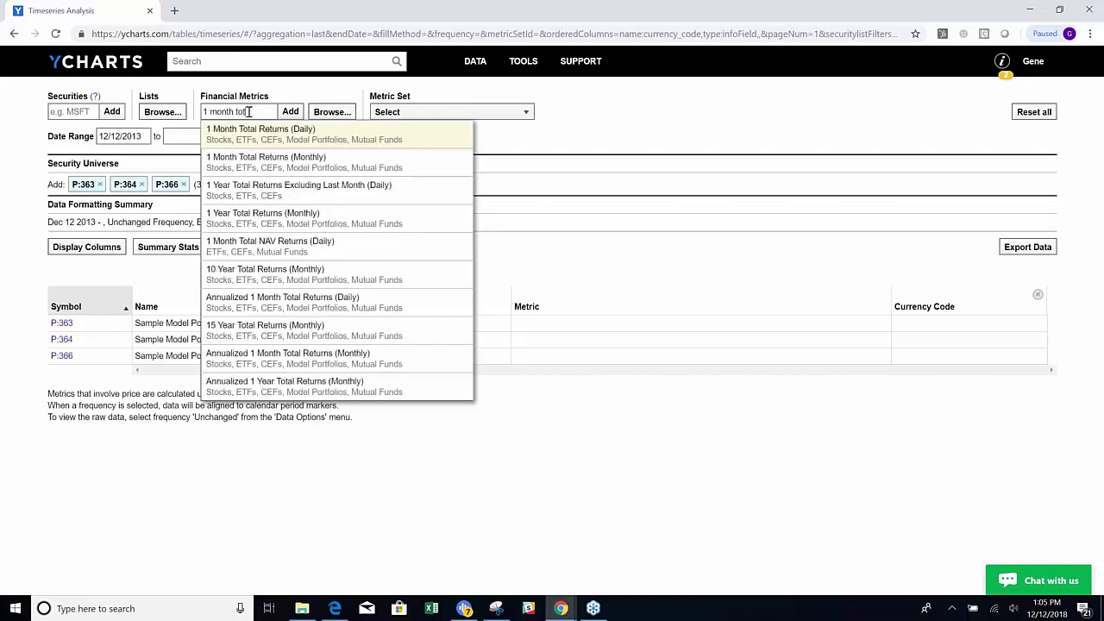
{"action": "left_click", "coordinate": [304, 167]}
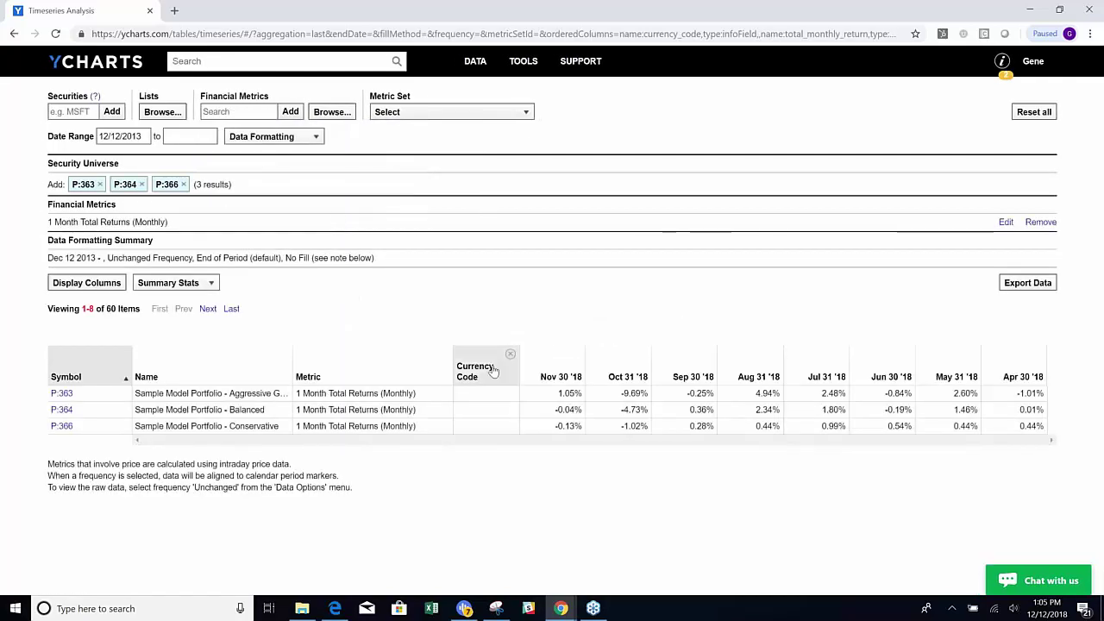
{"action": "left_click", "coordinate": [510, 356]}
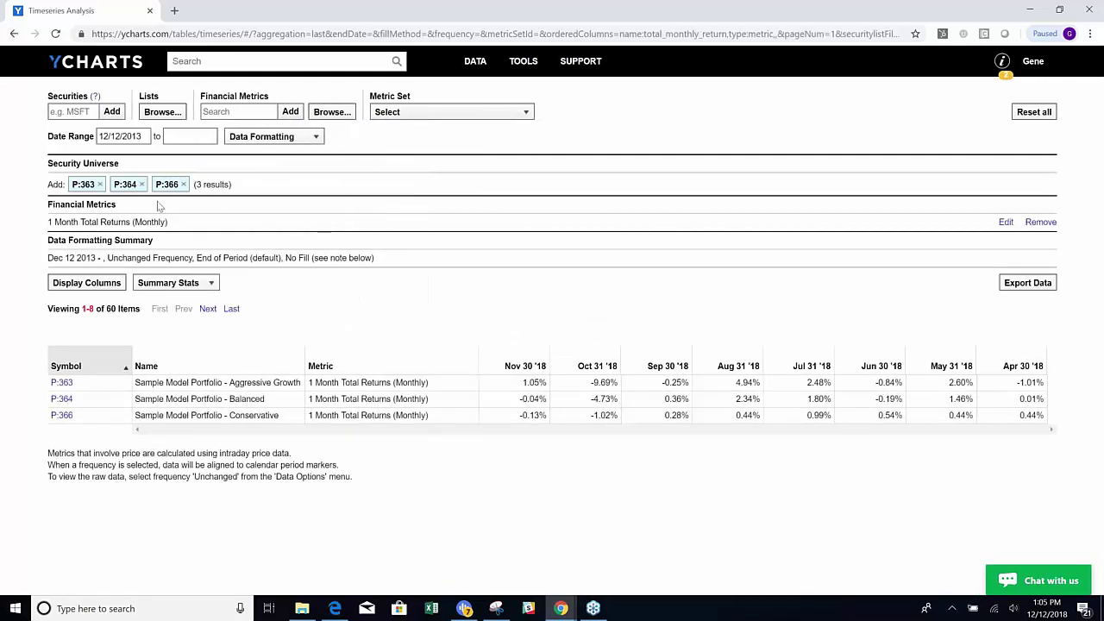
Step: Set the start of the timeseries date range to 12/10/2008 and show the oldest monthly returns
{"action": "left_click", "coordinate": [133, 138]}
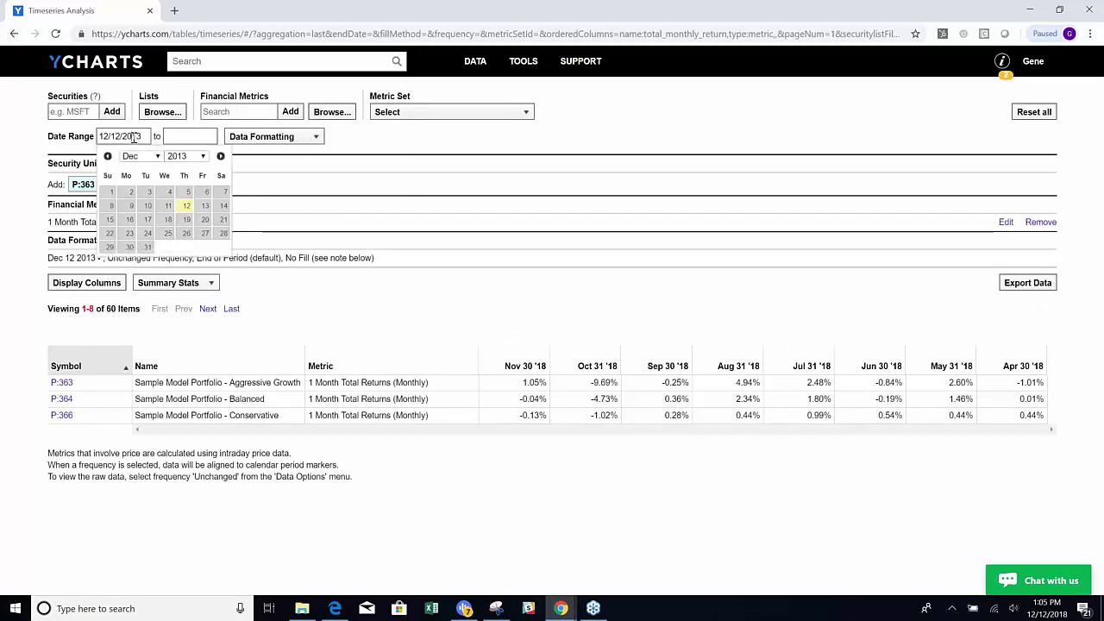
{"action": "left_click", "coordinate": [193, 160]}
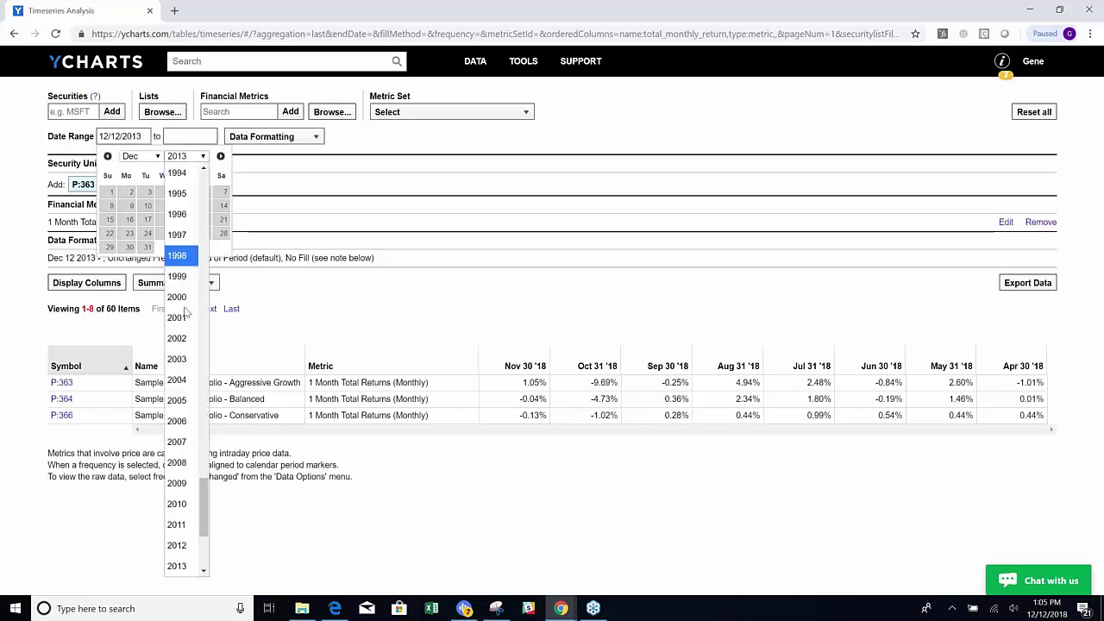
{"action": "left_click", "coordinate": [176, 463]}
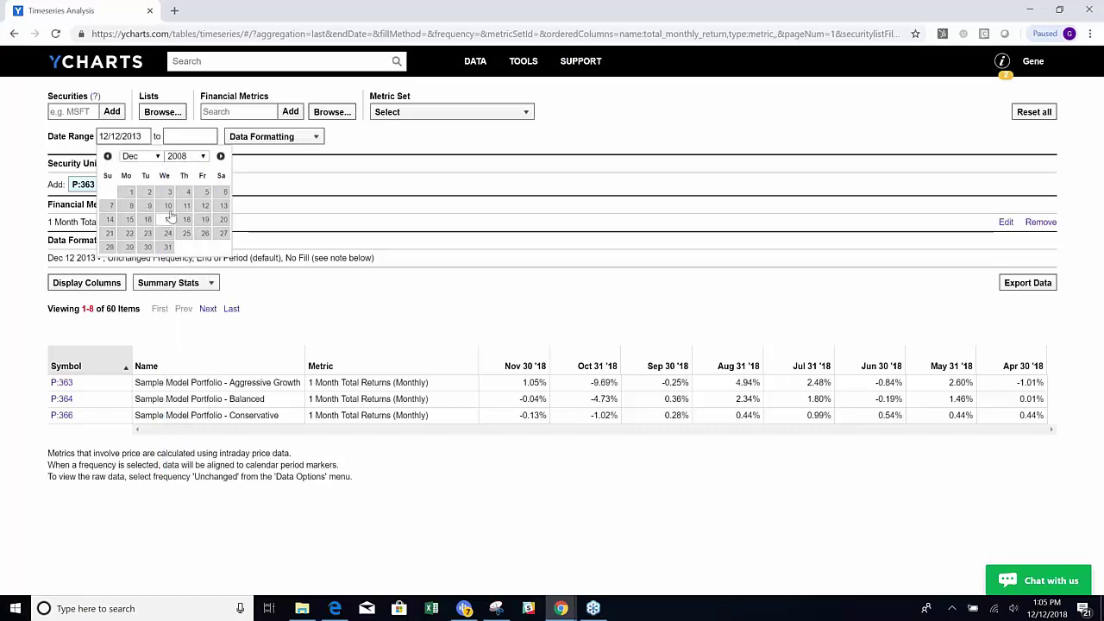
{"action": "left_click", "coordinate": [167, 205]}
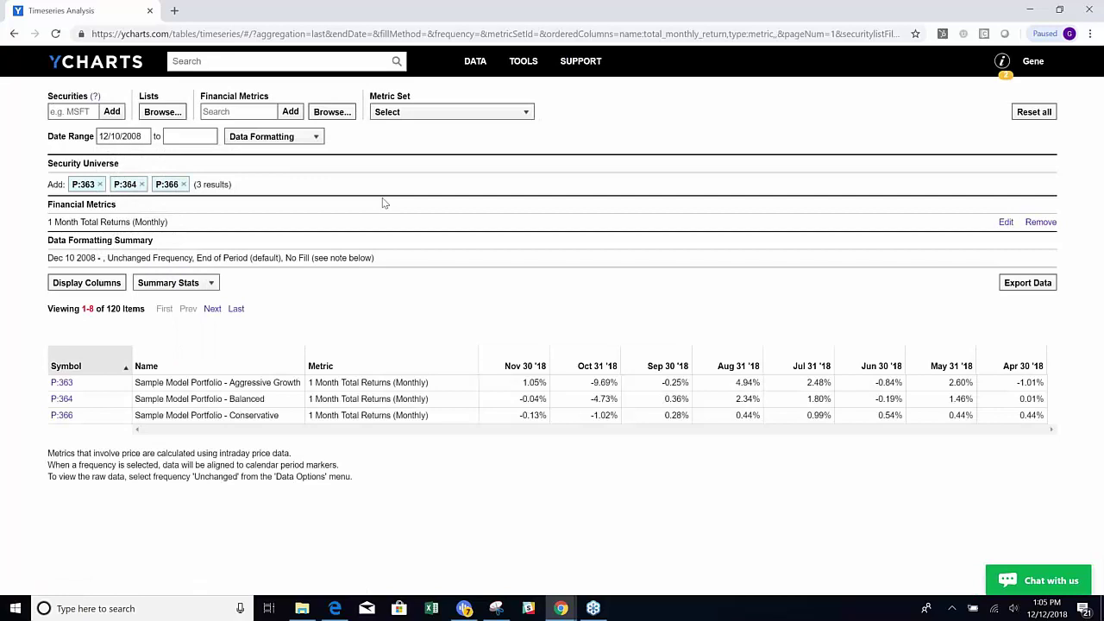
{"action": "left_click", "coordinate": [237, 311]}
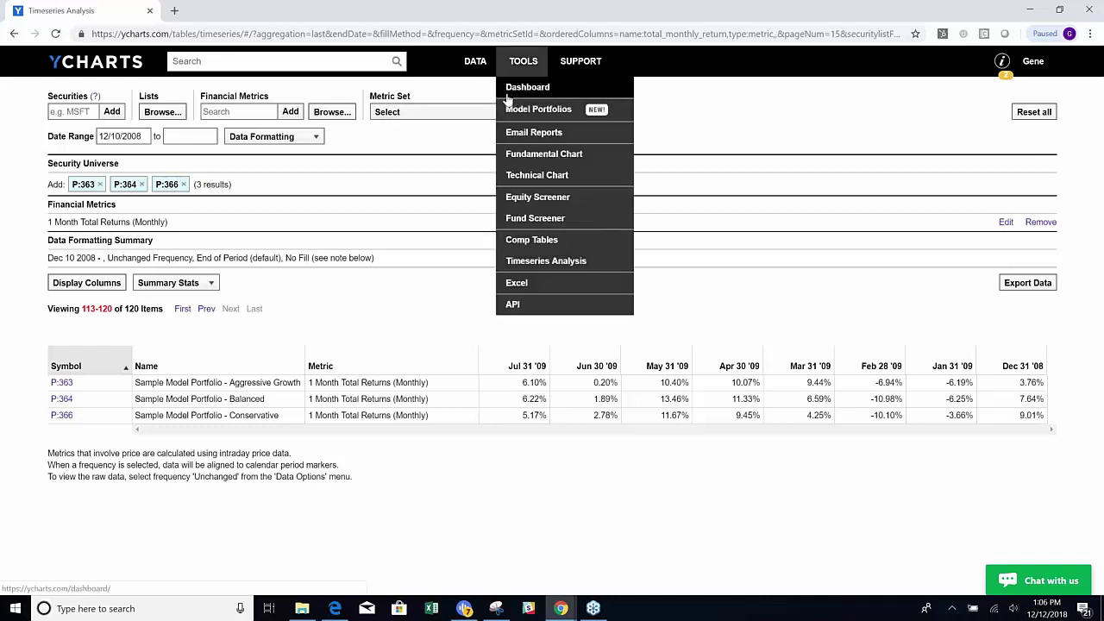
Step: Open the performance page of Sample Model Portfolio - Balanced (P:364)
{"action": "left_click", "coordinate": [296, 61]}
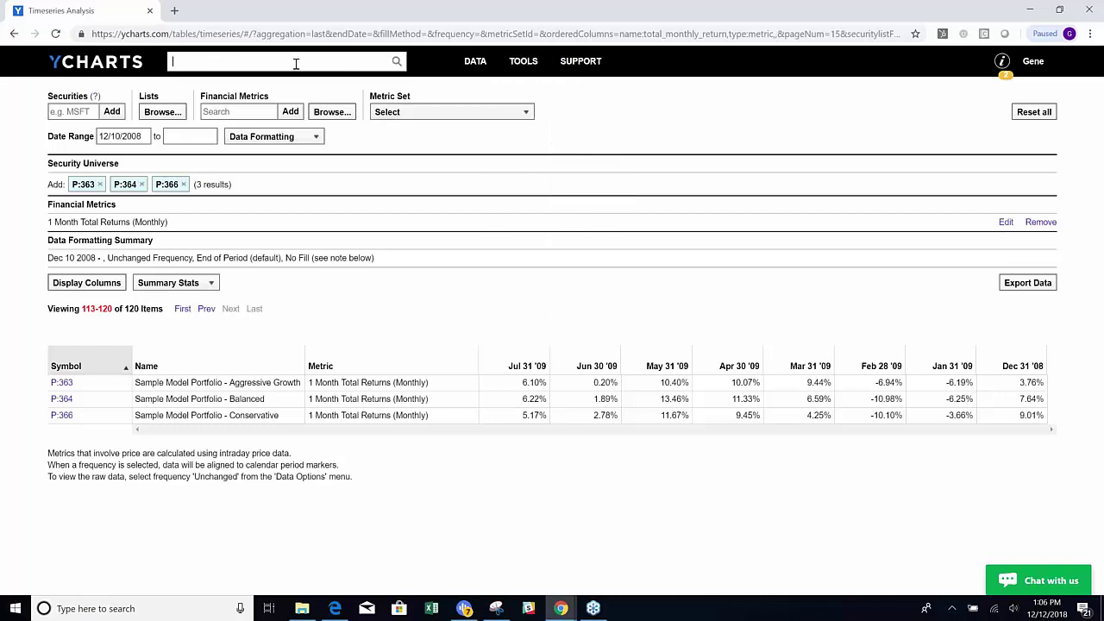
{"action": "left_click", "coordinate": [62, 405]}
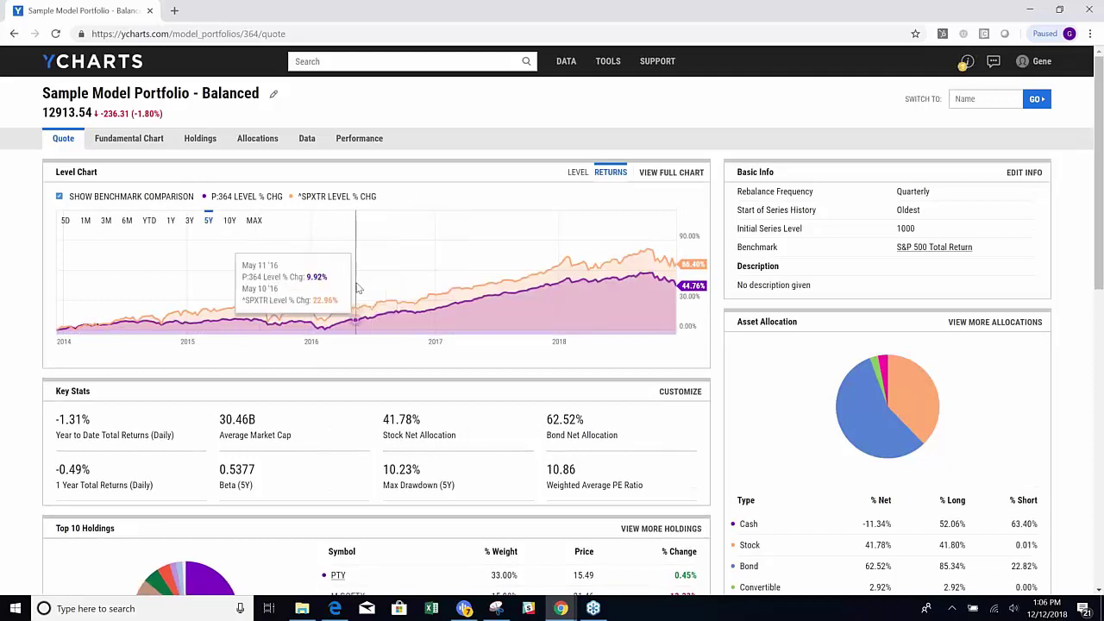
{"action": "left_click", "coordinate": [365, 142]}
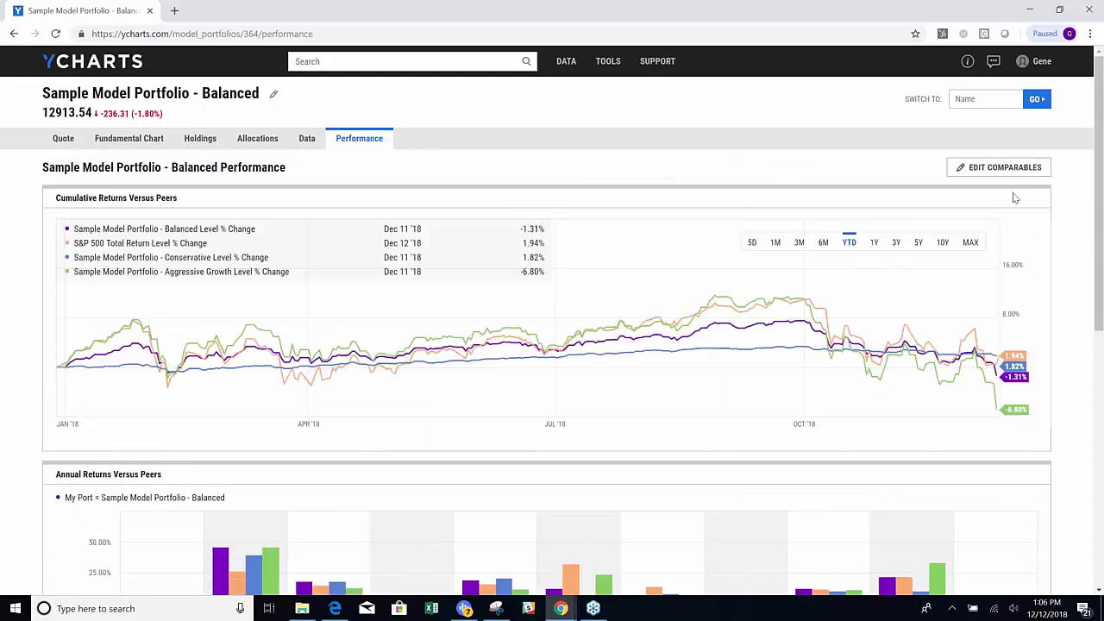
Step: Reorder the comparables so Sample Model Portfolio - Aggressive Growth (P:363) comes before Conservative (P:366), and update the performance page
{"action": "left_click", "coordinate": [1018, 171]}
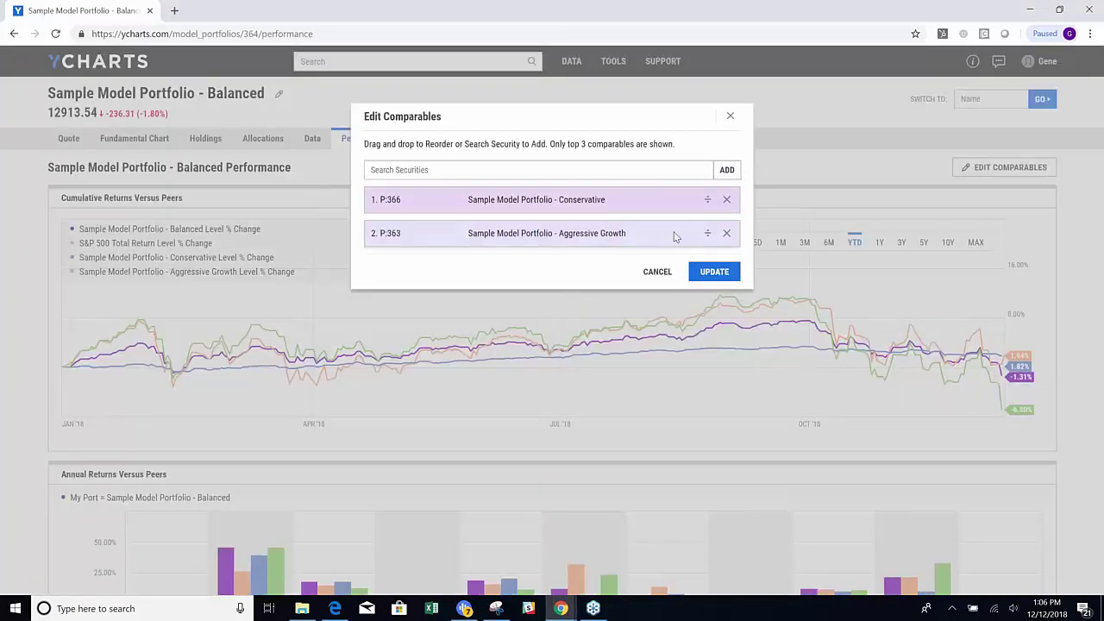
{"action": "left_click_drag", "start_coordinate": [708, 233], "coordinate": [763, 203]}
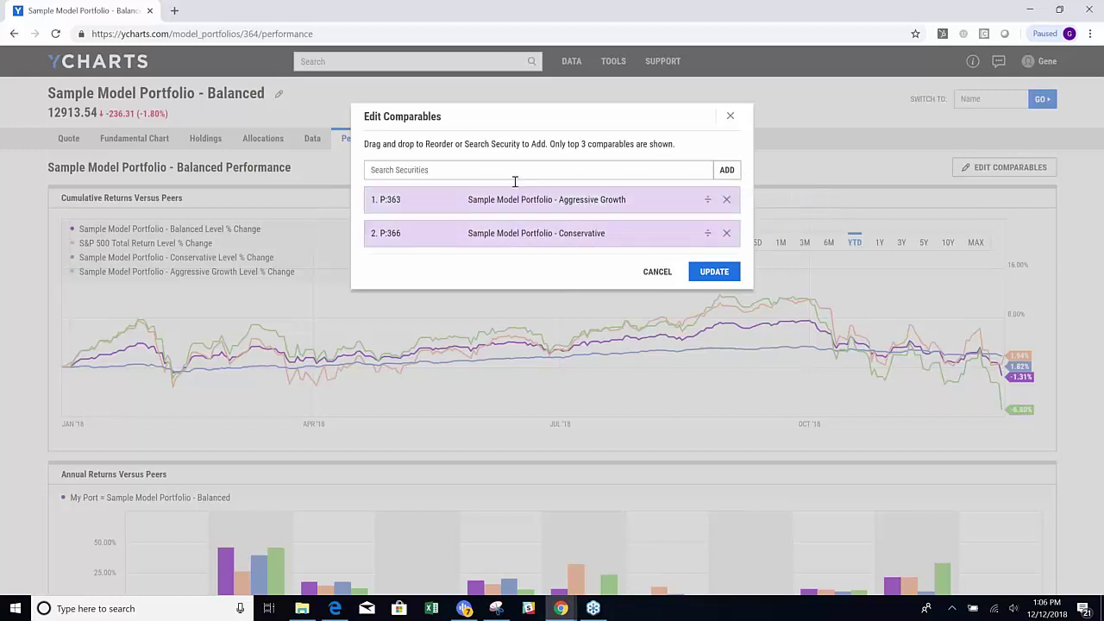
{"action": "left_click", "coordinate": [723, 273]}
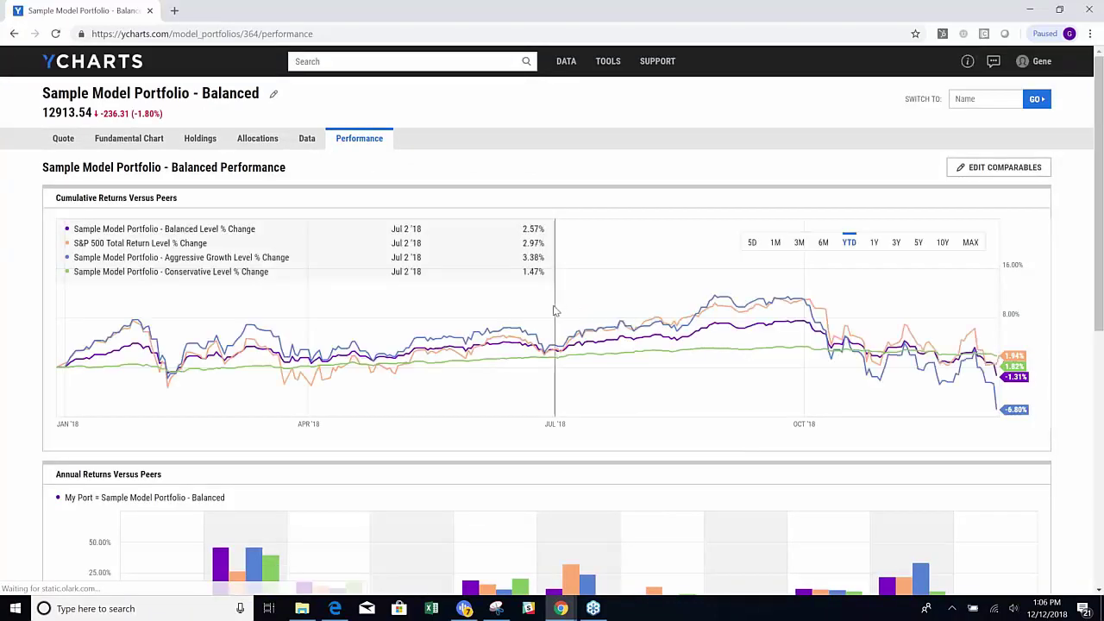
Step: Examine the annual and periodic returns of the Balanced portfolio versus its peers
{"action": "scroll", "coordinate": [555, 311], "scroll_direction": "down", "scroll_amount": 1}
{"action": "scroll", "coordinate": [555, 310], "scroll_direction": "down", "scroll_amount": 3}
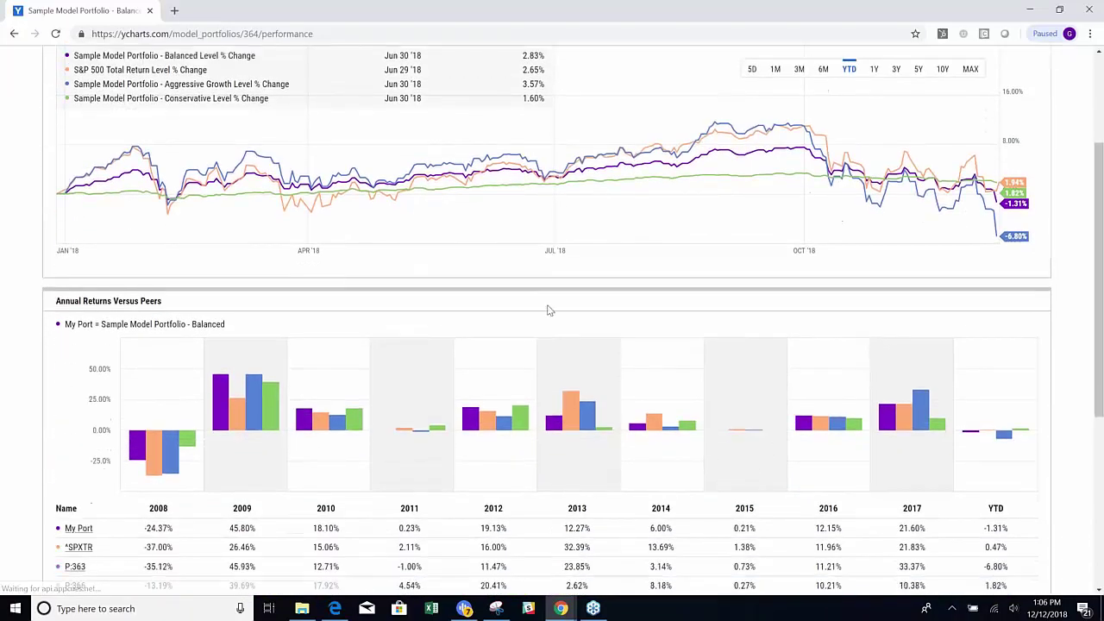
{"action": "scroll", "coordinate": [547, 311], "scroll_direction": "down", "scroll_amount": 2}
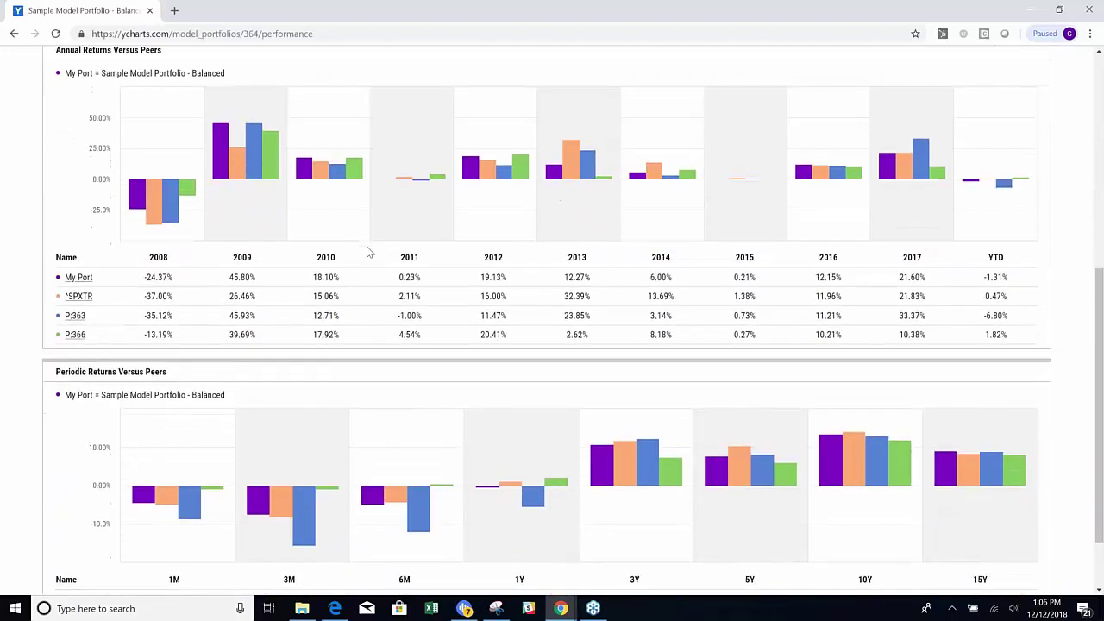
{"action": "scroll", "coordinate": [401, 250], "scroll_direction": "down", "scroll_amount": 1}
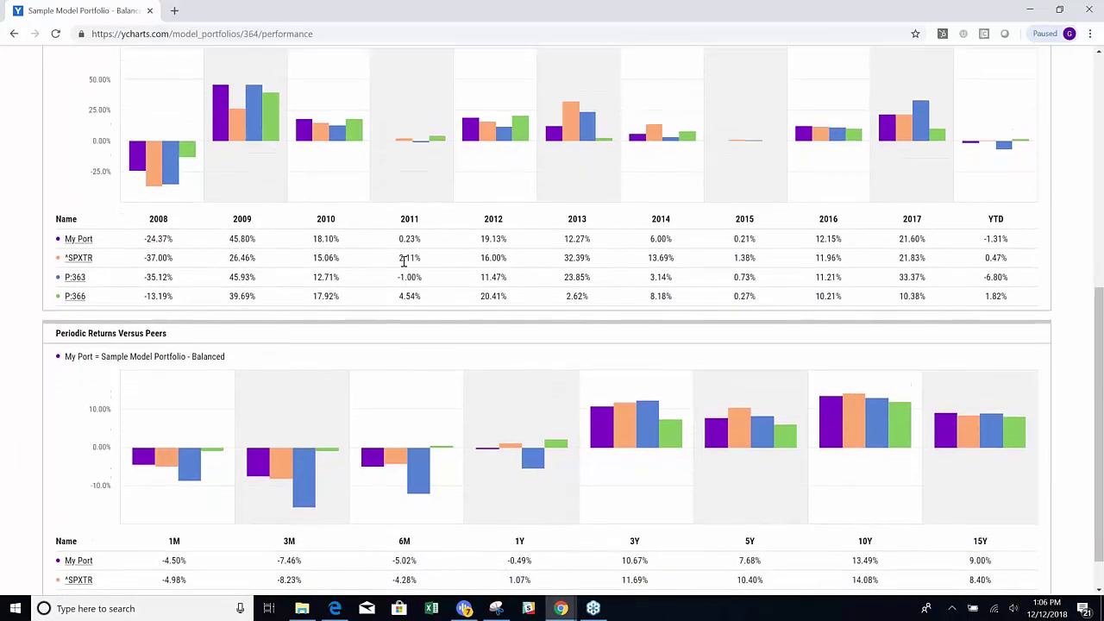
{"action": "scroll", "coordinate": [403, 261], "scroll_direction": "up", "scroll_amount": 2}
{"action": "scroll", "coordinate": [402, 261], "scroll_direction": "up", "scroll_amount": 4}
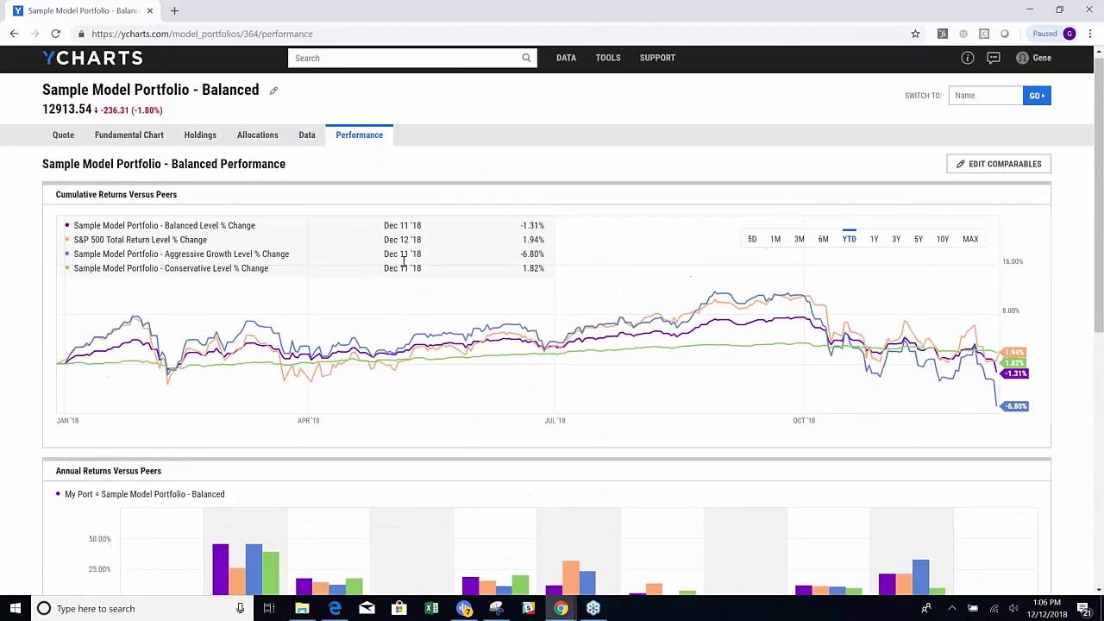
Step: Display the 1 Month Total Returns (Monthly) data for the Balanced portfolio
{"action": "left_click", "coordinate": [308, 141]}
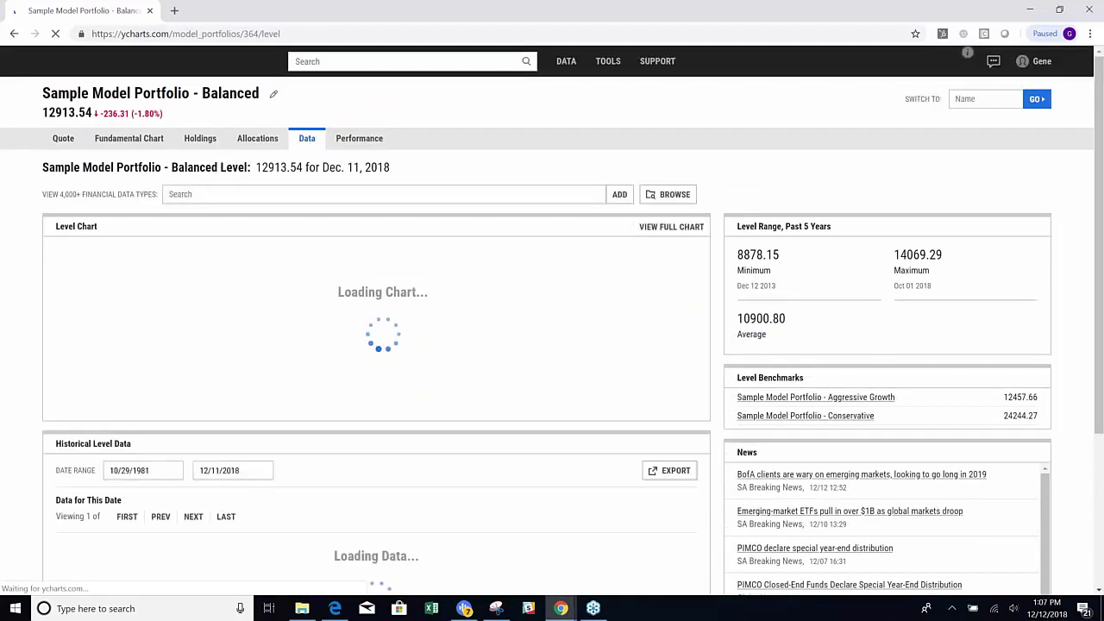
{"action": "left_click", "coordinate": [264, 196]}
{"action": "type", "text": "1 m"}
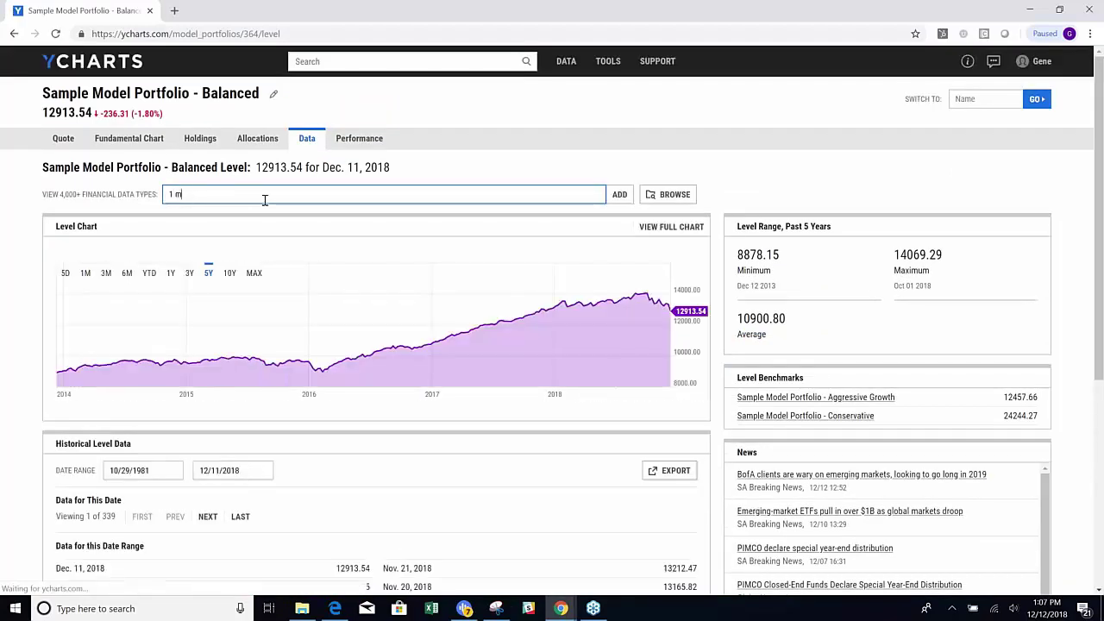
{"action": "type", "text": "onth tota"}
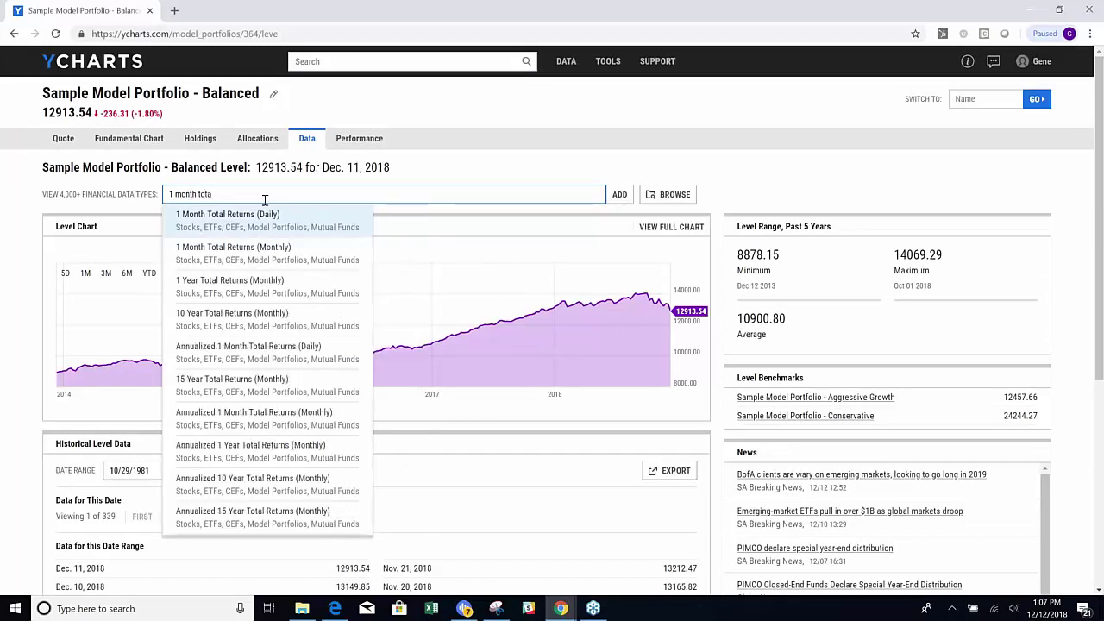
{"action": "left_click", "coordinate": [297, 256]}
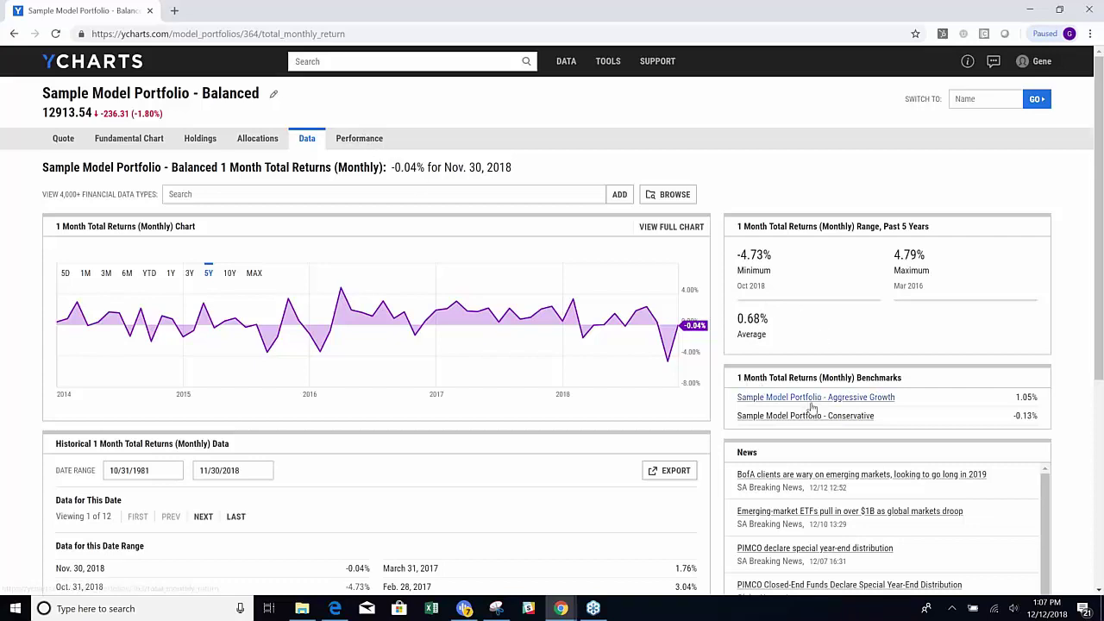
Step: Open the full 1 Month Total Returns (Monthly) chart and add Sample Model Portfolio - Aggressive Growth (P:363) and Conservative (P:366)
{"action": "scroll", "coordinate": [492, 437], "scroll_direction": "down", "scroll_amount": 1}
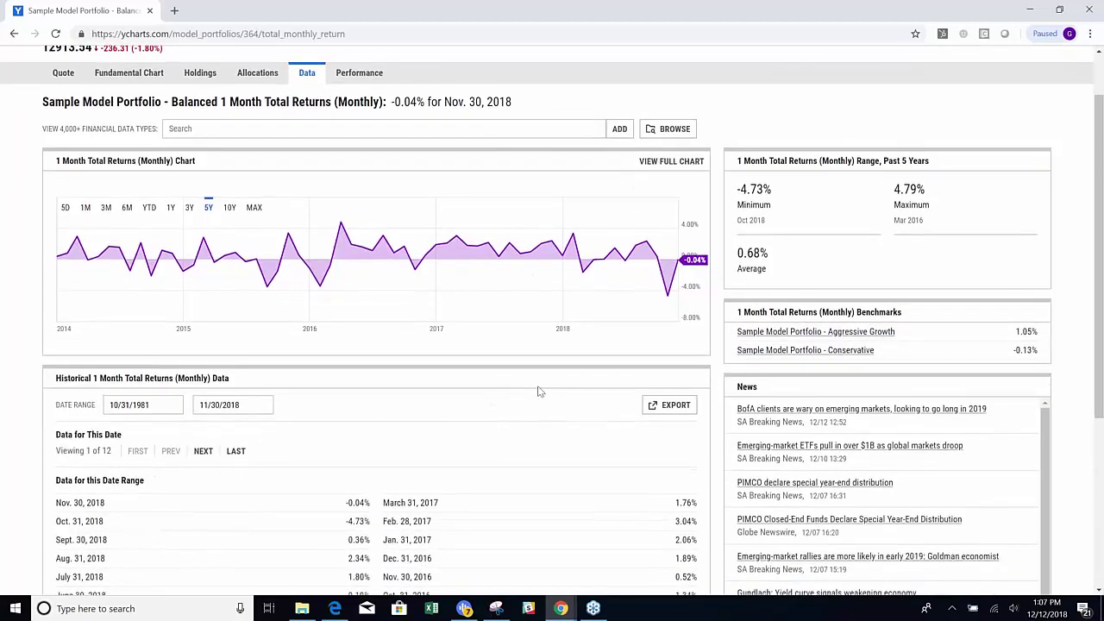
{"action": "left_click", "coordinate": [671, 160]}
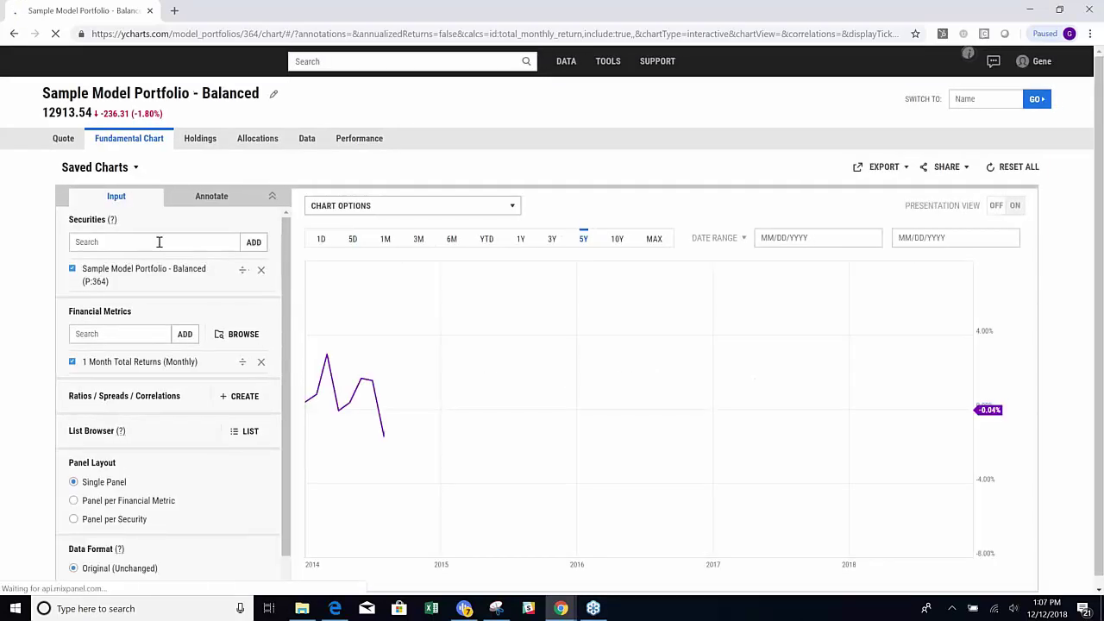
{"action": "type", "text": "sample"}
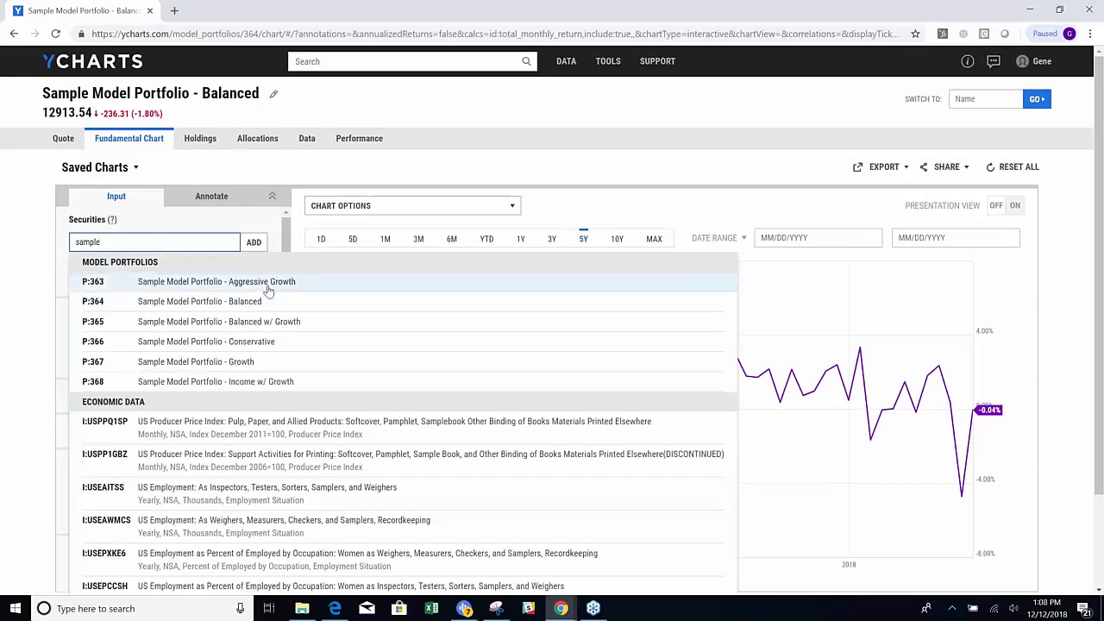
{"action": "left_click", "coordinate": [216, 283]}
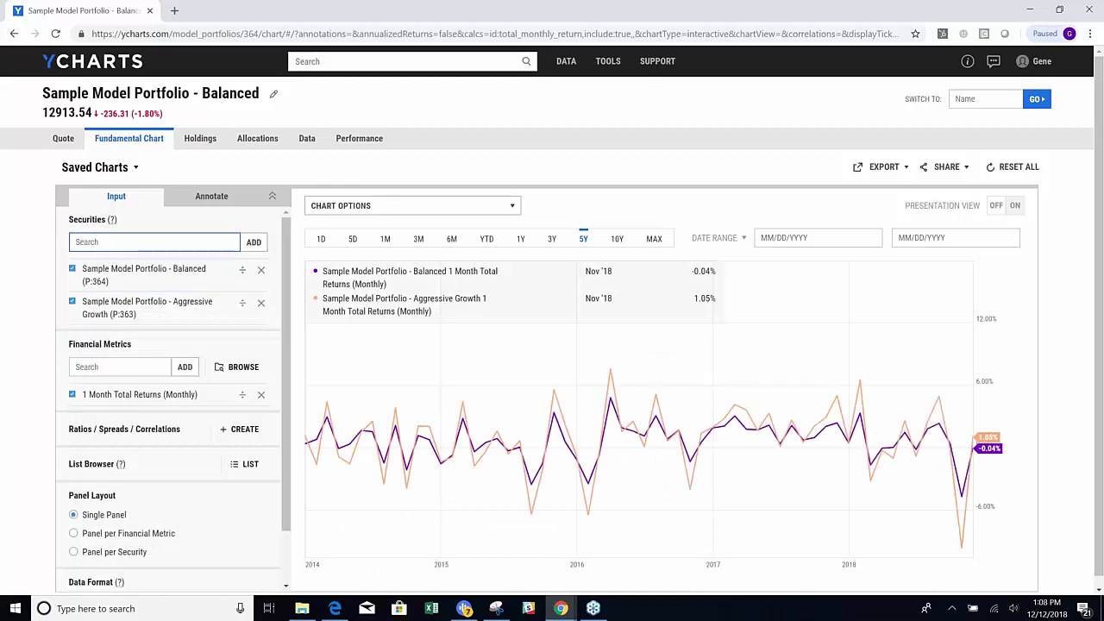
{"action": "type", "text": "sample"}
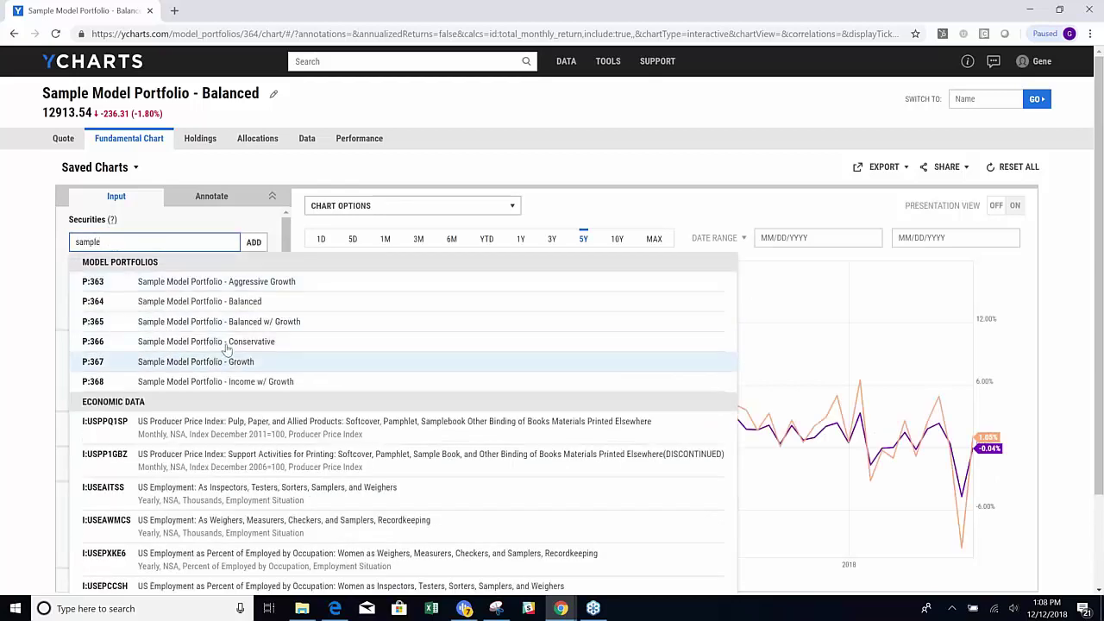
{"action": "left_click", "coordinate": [483, 341]}
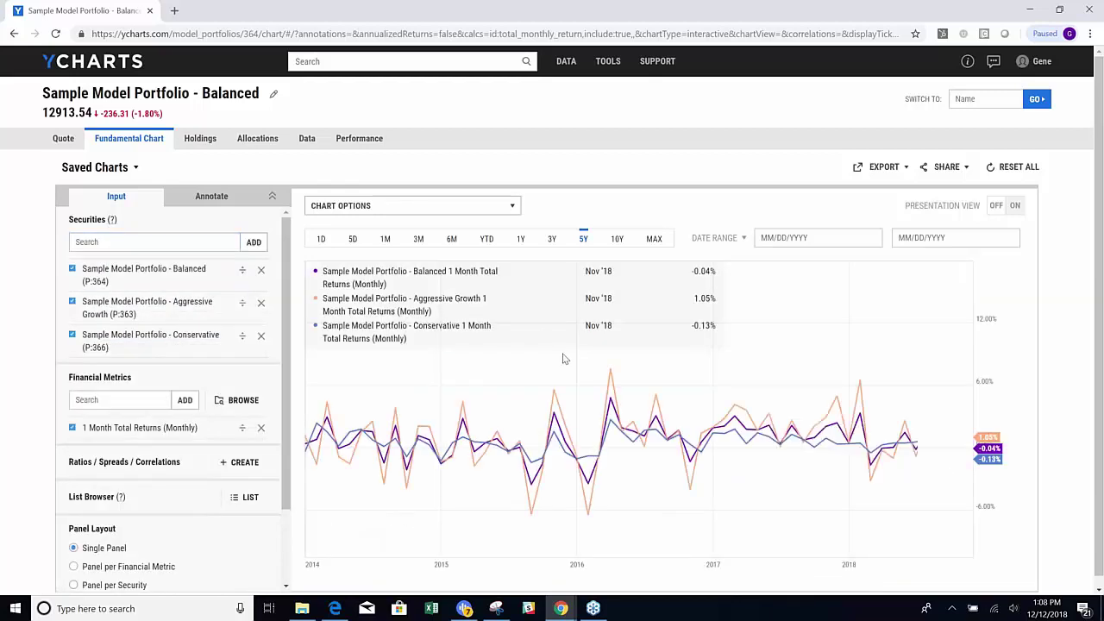
Step: Add the Level metric to the fundamental chart and hide the 1 Month Total Returns (Monthly) metric
{"action": "scroll", "coordinate": [584, 377], "scroll_direction": "down", "scroll_amount": 1}
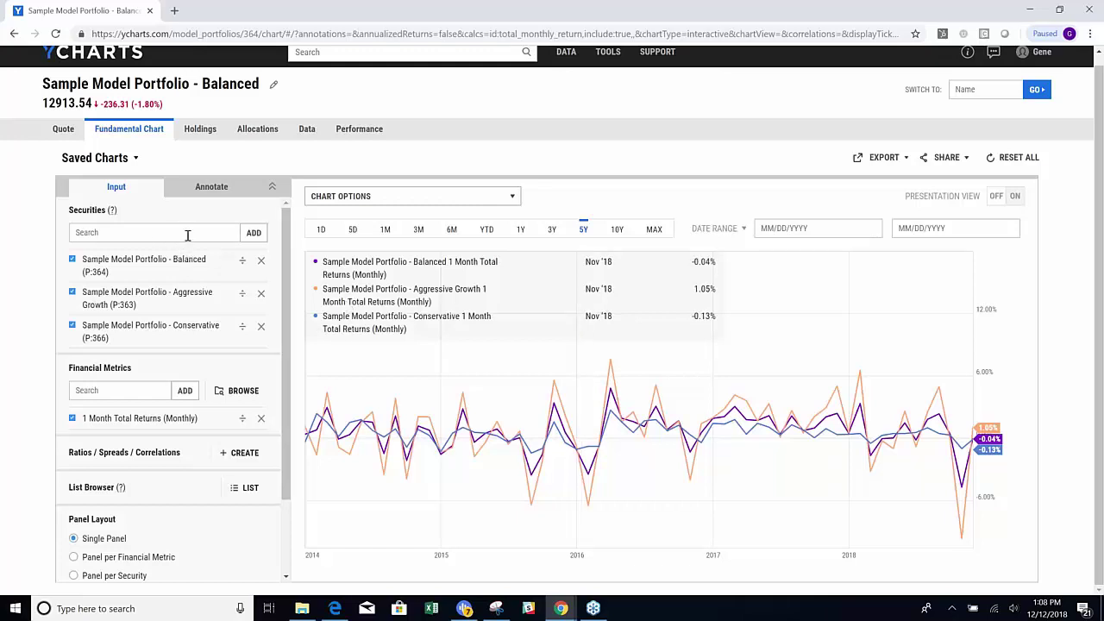
{"action": "scroll", "coordinate": [173, 276], "scroll_direction": "down", "scroll_amount": 3}
{"action": "scroll", "coordinate": [237, 371], "scroll_direction": "down", "scroll_amount": 1}
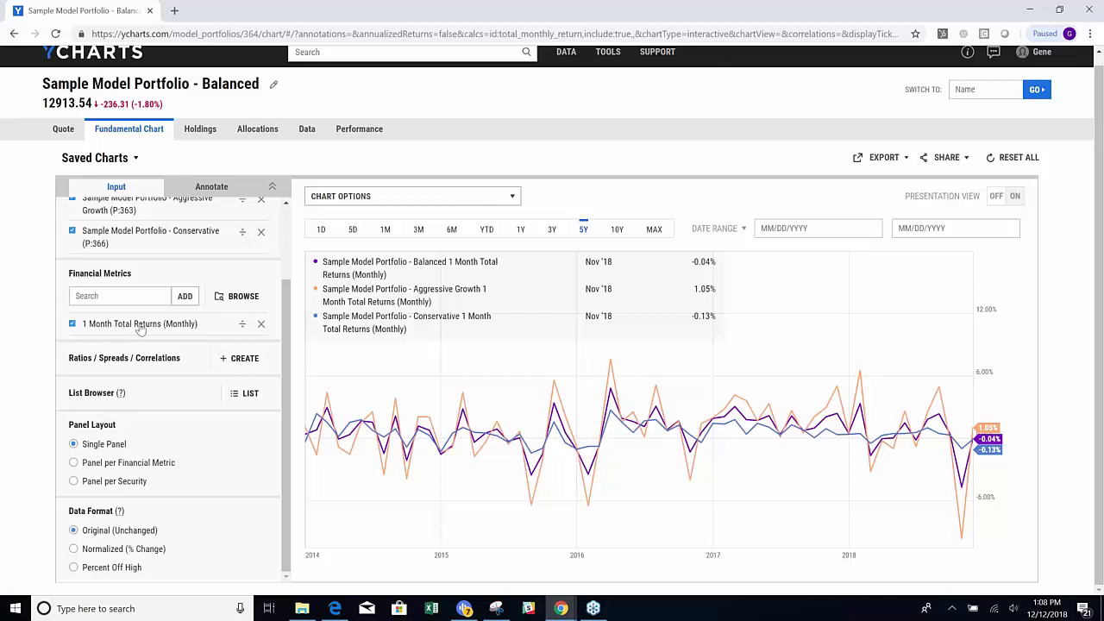
{"action": "left_click", "coordinate": [129, 298]}
{"action": "type", "text": "leve"}
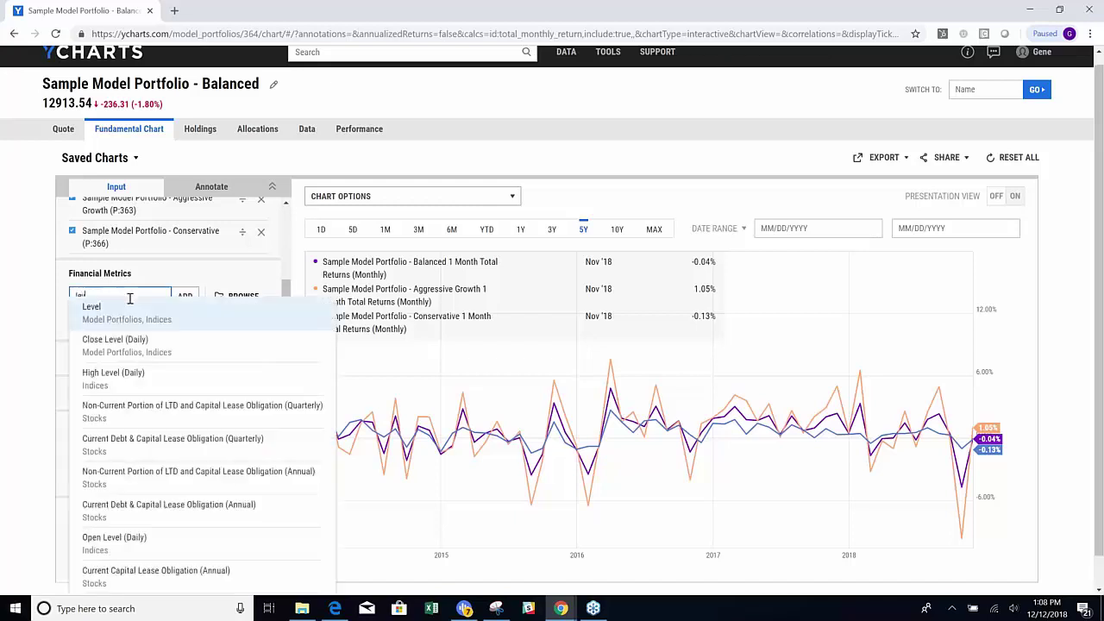
{"action": "key", "text": "Return"}
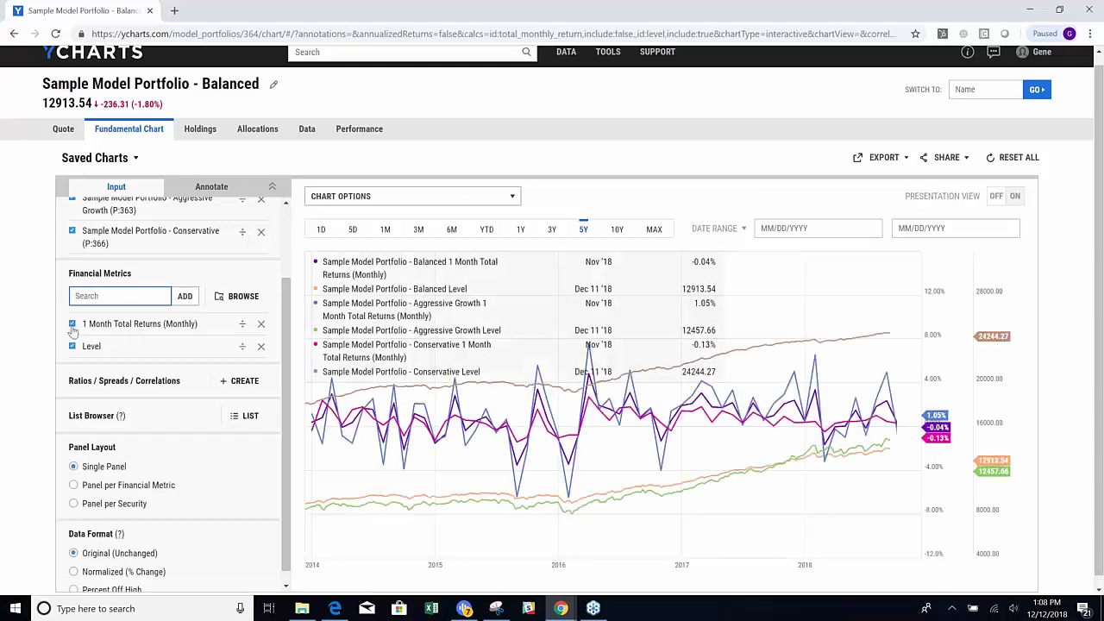
{"action": "left_click", "coordinate": [71, 326]}
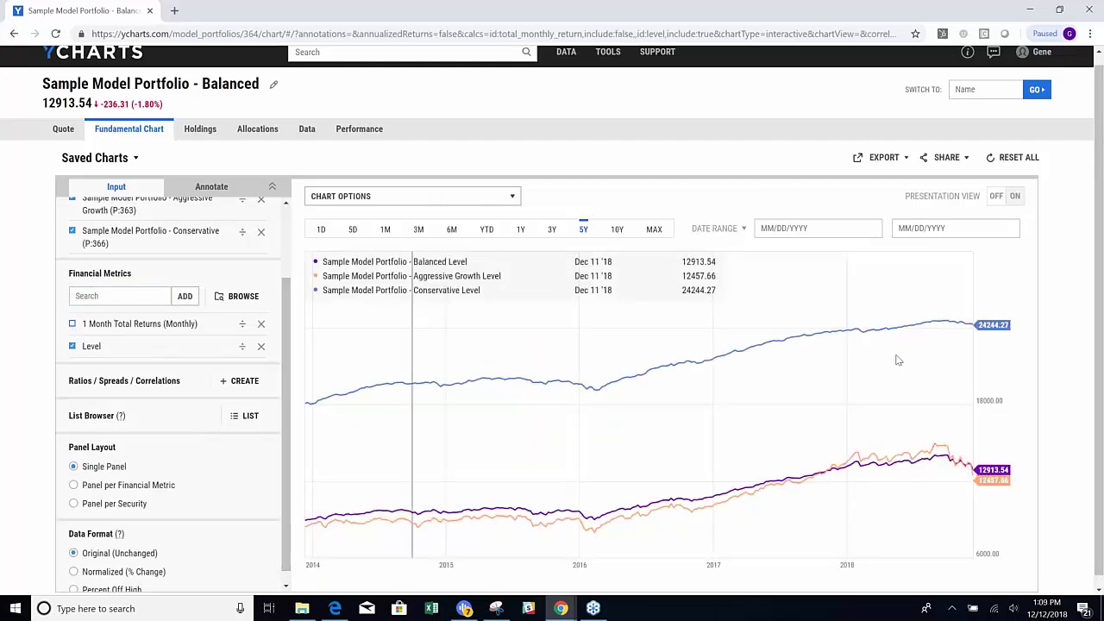
Step: Set the start date of the level chart to 06/01/2007
{"action": "left_click", "coordinate": [795, 230]}
{"action": "left_click", "coordinate": [798, 263]}
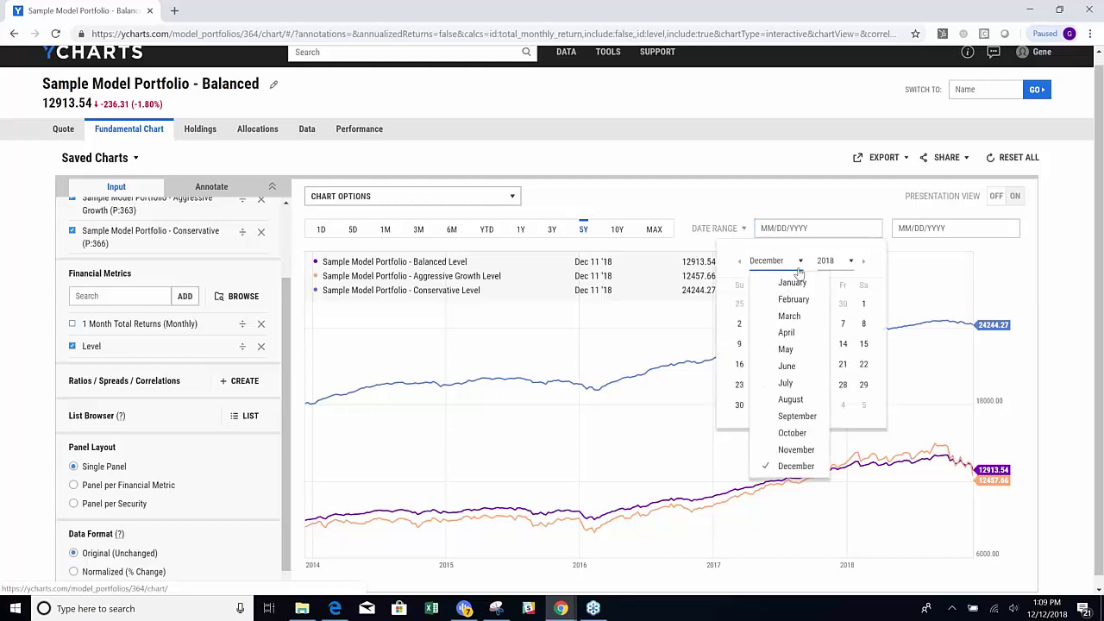
{"action": "left_click", "coordinate": [786, 366]}
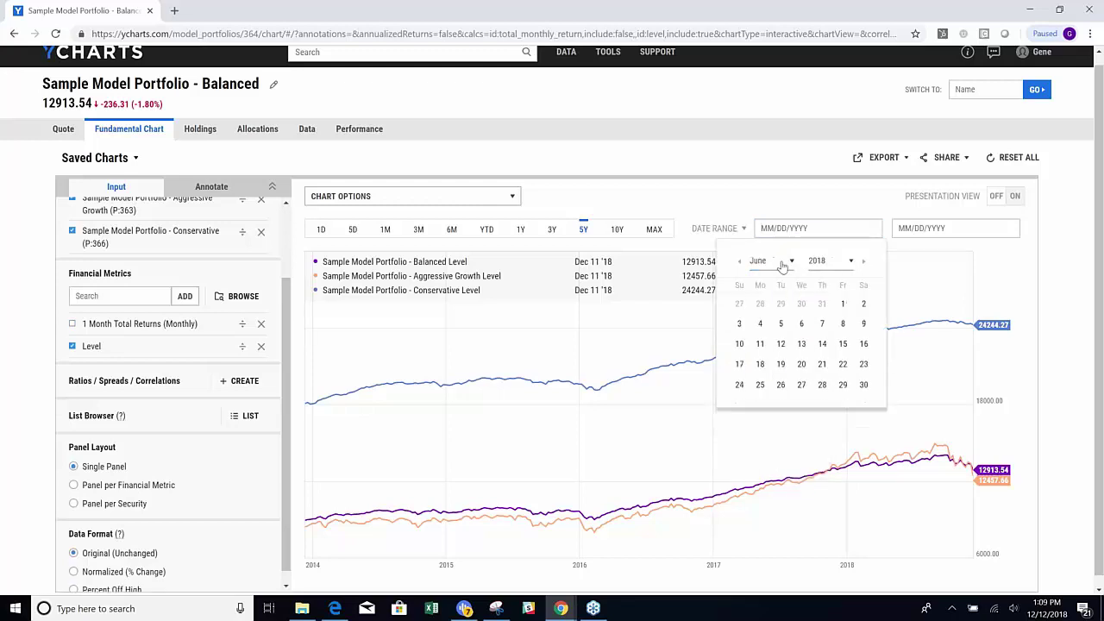
{"action": "left_click", "coordinate": [843, 262]}
{"action": "left_click_drag", "start_coordinate": [873, 278], "coordinate": [873, 278]}
{"action": "left_click", "coordinate": [873, 394]}
{"action": "left_click", "coordinate": [848, 385]}
{"action": "left_click", "coordinate": [842, 303]}
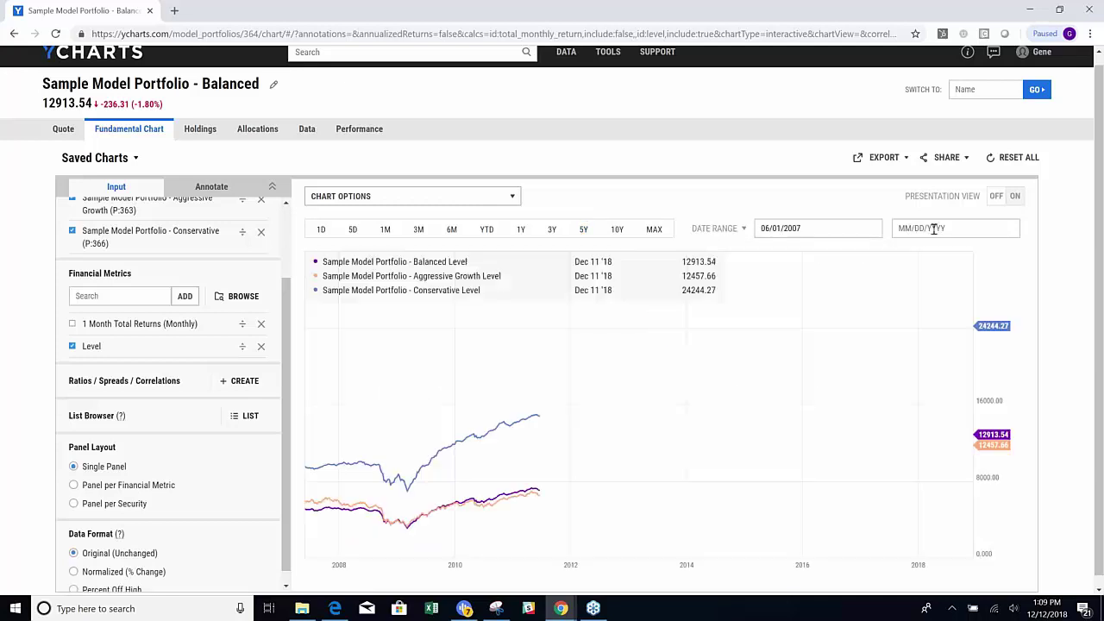
Step: Set the end date of the level chart to 12/31/2009
{"action": "left_click", "coordinate": [933, 229]}
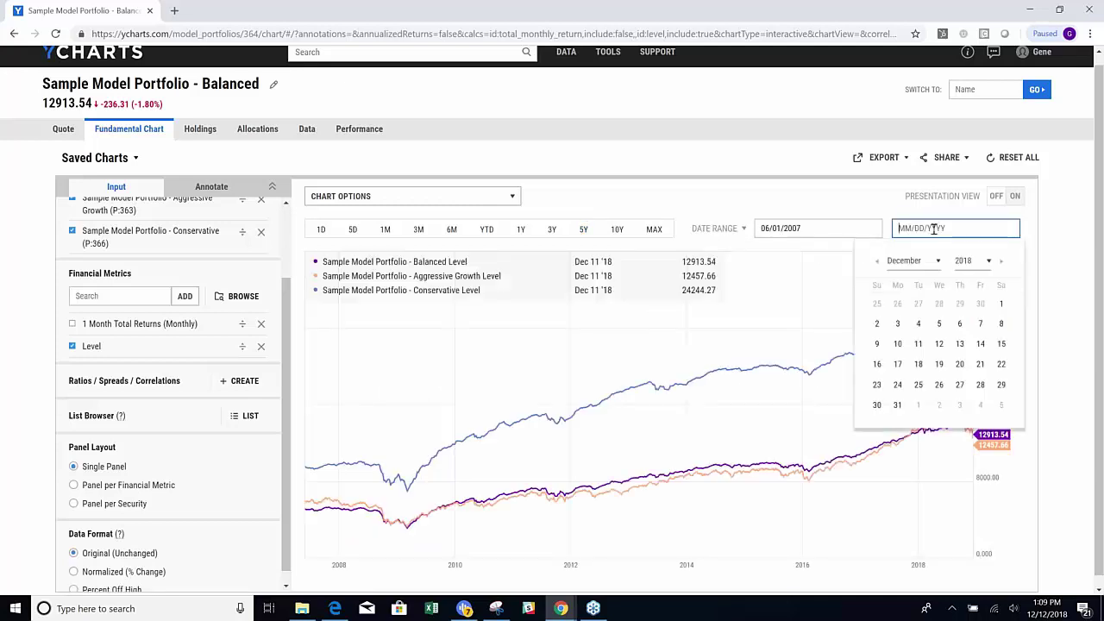
{"action": "left_click", "coordinate": [988, 262]}
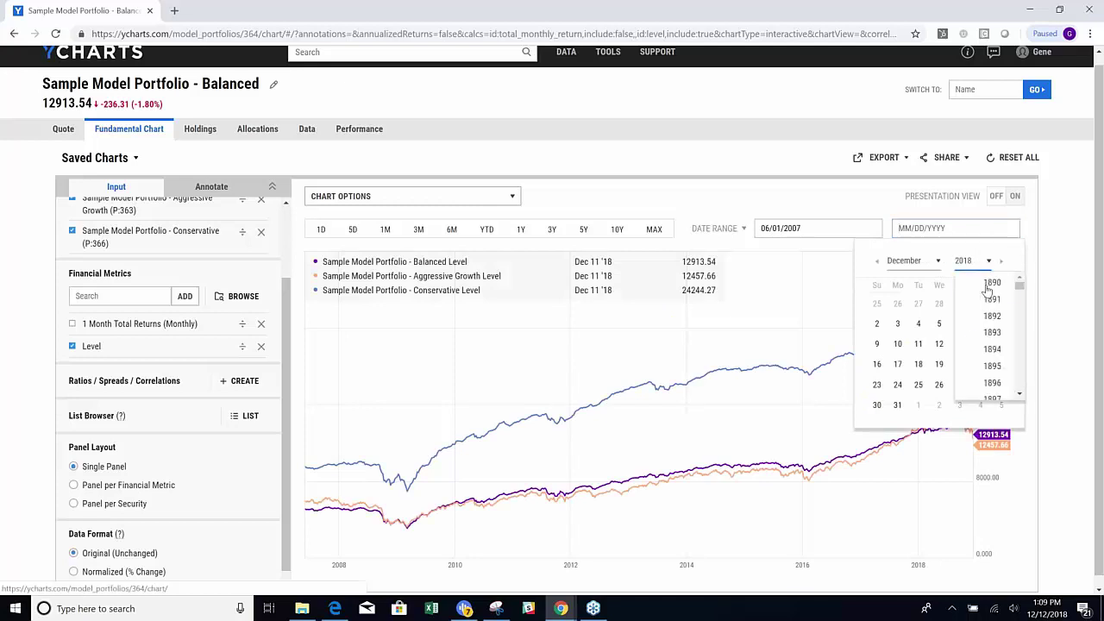
{"action": "left_click", "coordinate": [1021, 280]}
{"action": "left_click", "coordinate": [1020, 279]}
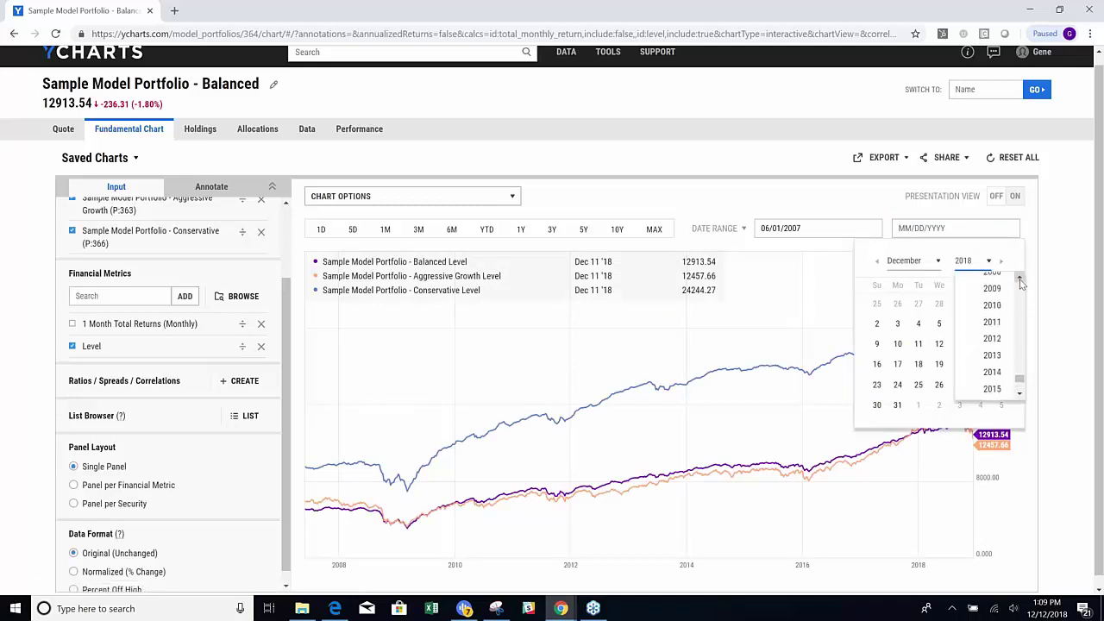
{"action": "left_click", "coordinate": [992, 314]}
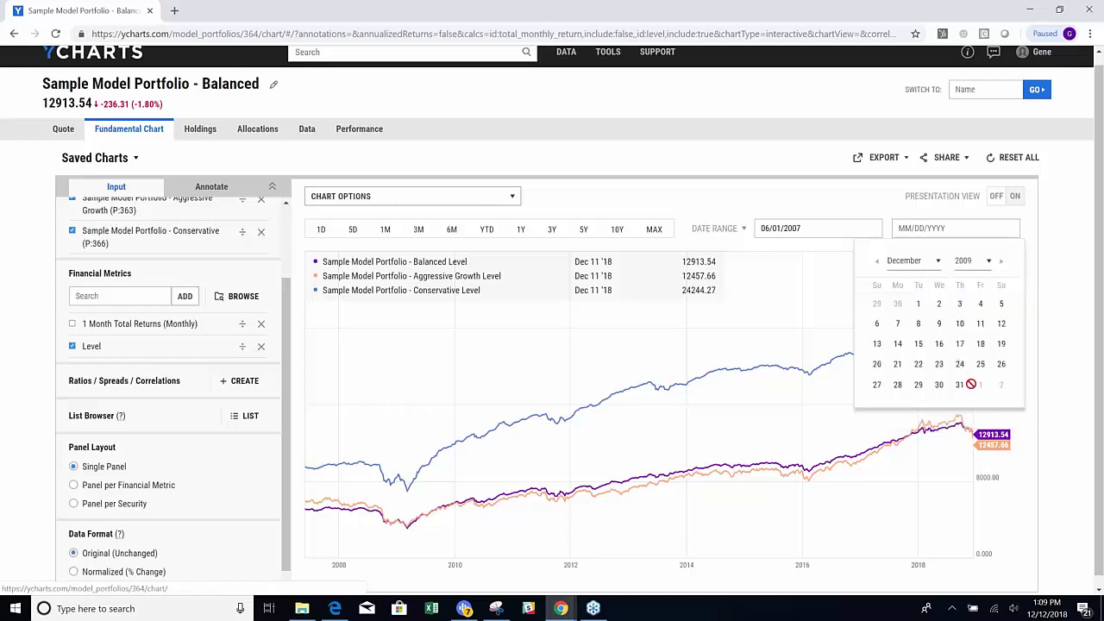
{"action": "left_click", "coordinate": [960, 385]}
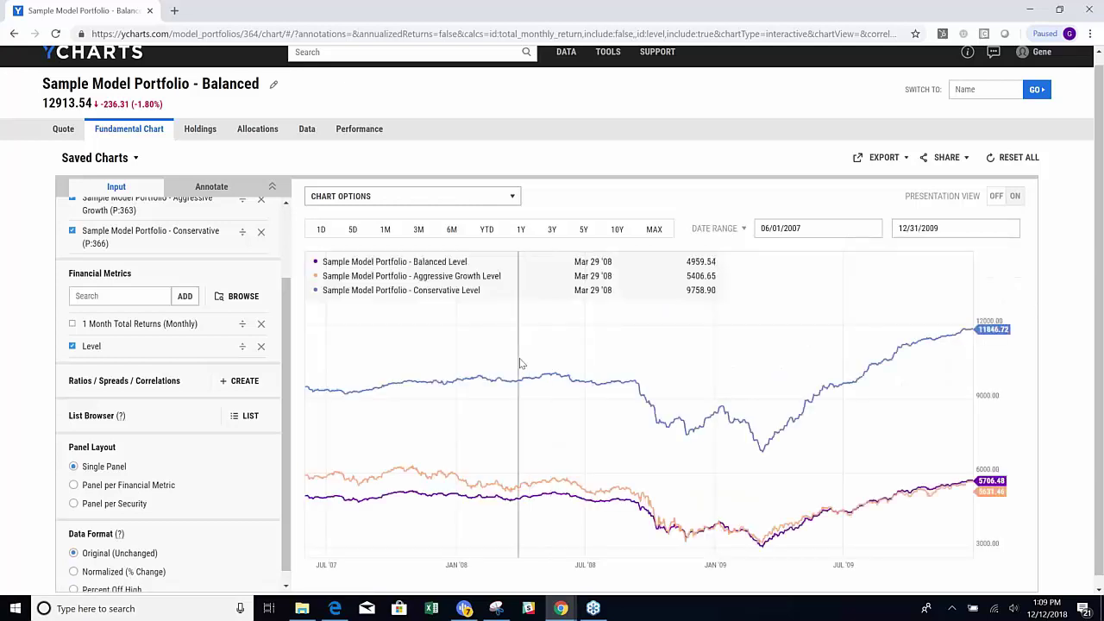
Step: Change the chart's data format to Percent Off High and show US recessions on it
{"action": "scroll", "coordinate": [520, 357], "scroll_direction": "down", "scroll_amount": 1}
{"action": "scroll", "coordinate": [224, 427], "scroll_direction": "down", "scroll_amount": 1}
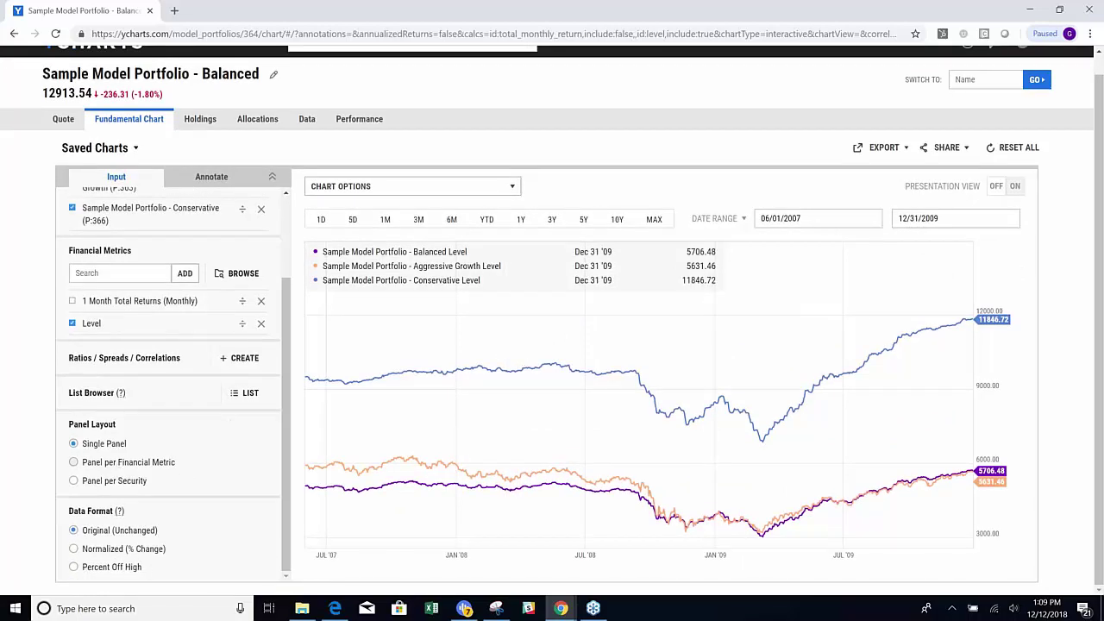
{"action": "left_click", "coordinate": [73, 567]}
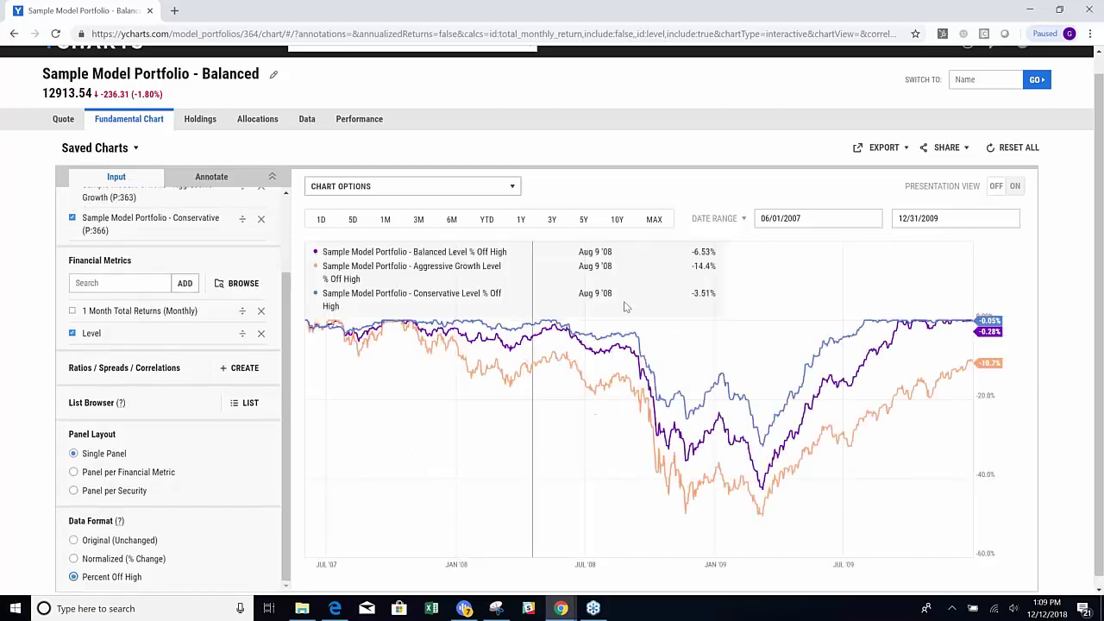
{"action": "left_click", "coordinate": [512, 188]}
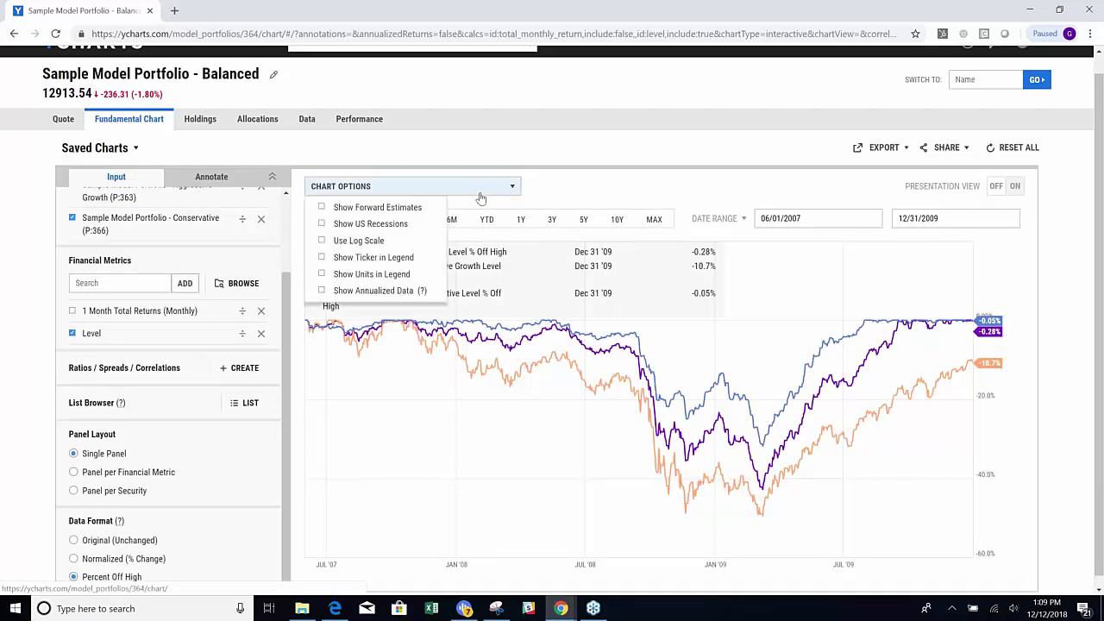
{"action": "left_click", "coordinate": [321, 225]}
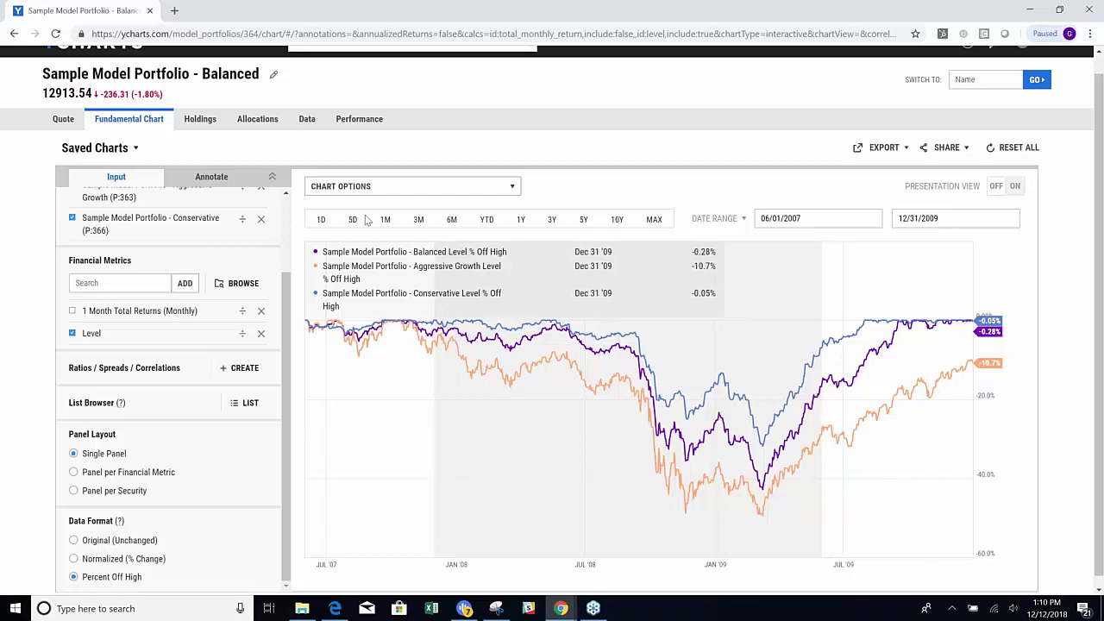
Step: Switch the single-panel chart to the Normalized (% Change) data format over the YTD range
{"action": "scroll", "coordinate": [273, 405], "scroll_direction": "down", "scroll_amount": 1}
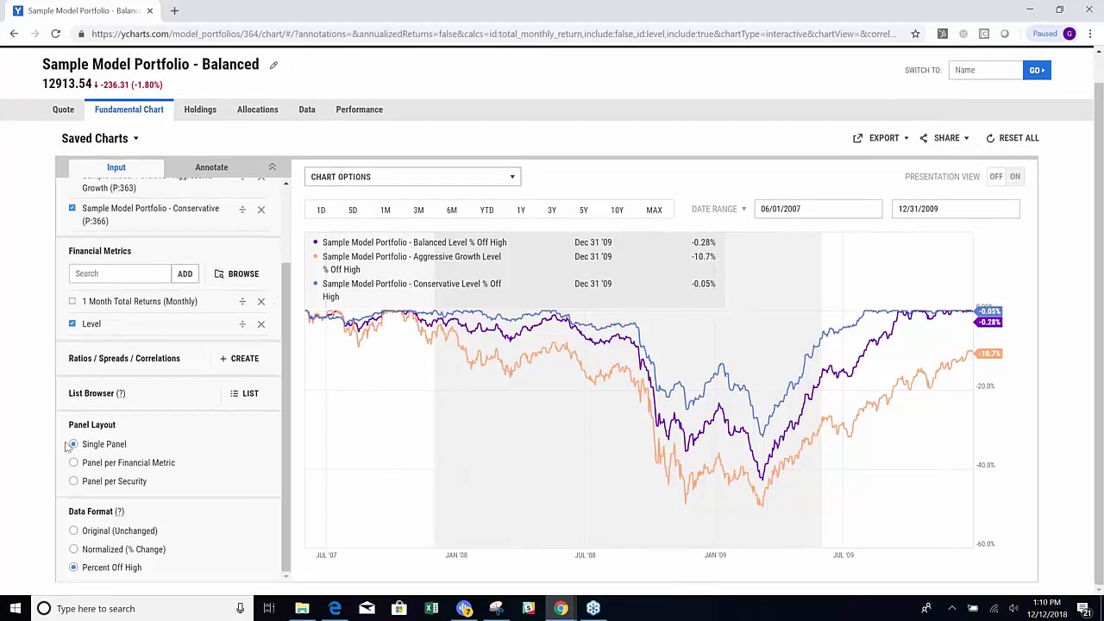
{"action": "left_click", "coordinate": [74, 444]}
{"action": "left_click", "coordinate": [74, 550]}
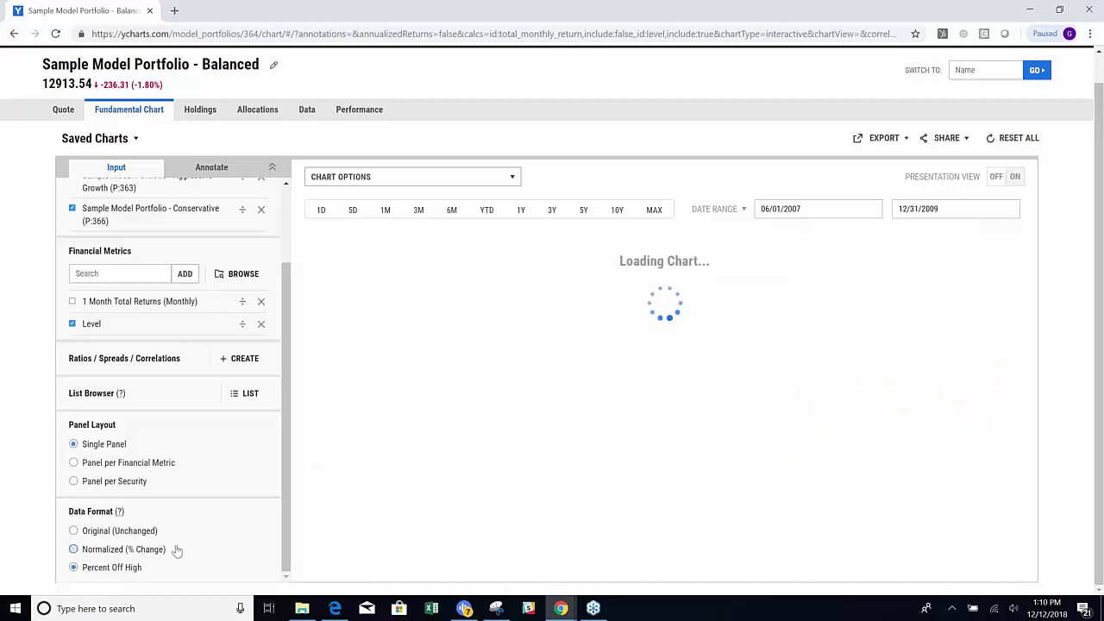
{"action": "left_click", "coordinate": [487, 210]}
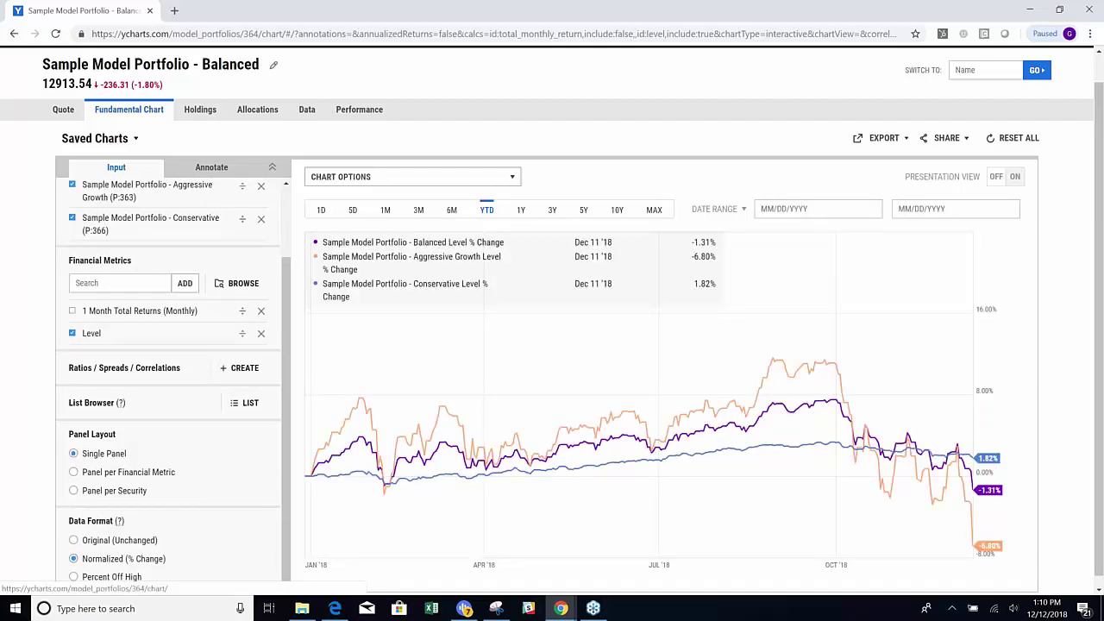
Step: Show annualized data in the legend of the year-to-date chart
{"action": "left_click", "coordinate": [512, 178]}
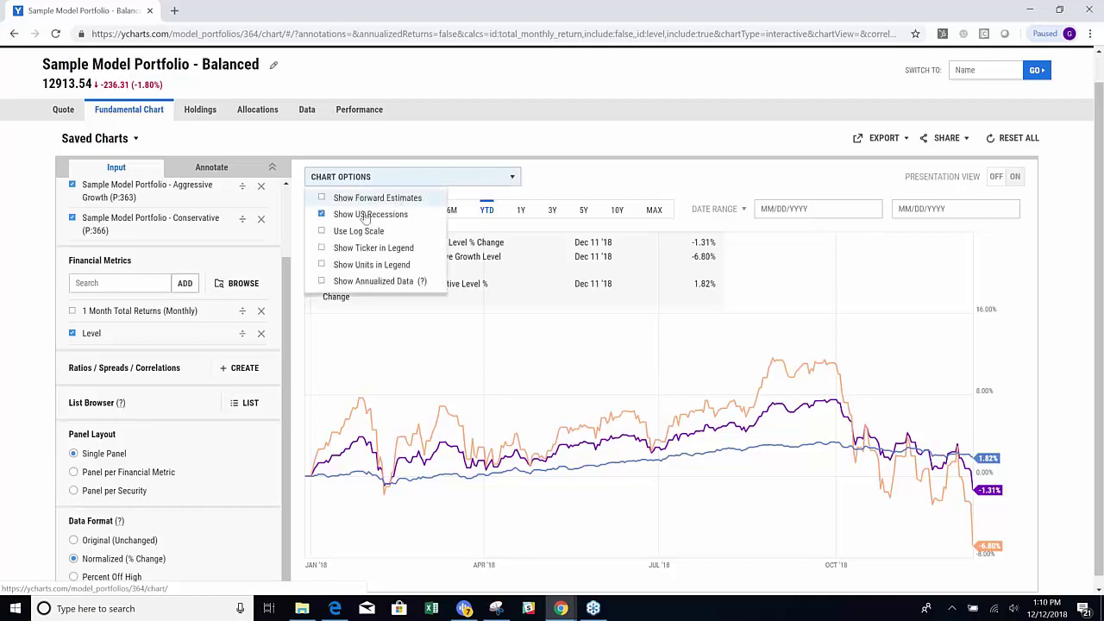
{"action": "left_click", "coordinate": [322, 282]}
{"action": "left_click", "coordinate": [546, 80]}
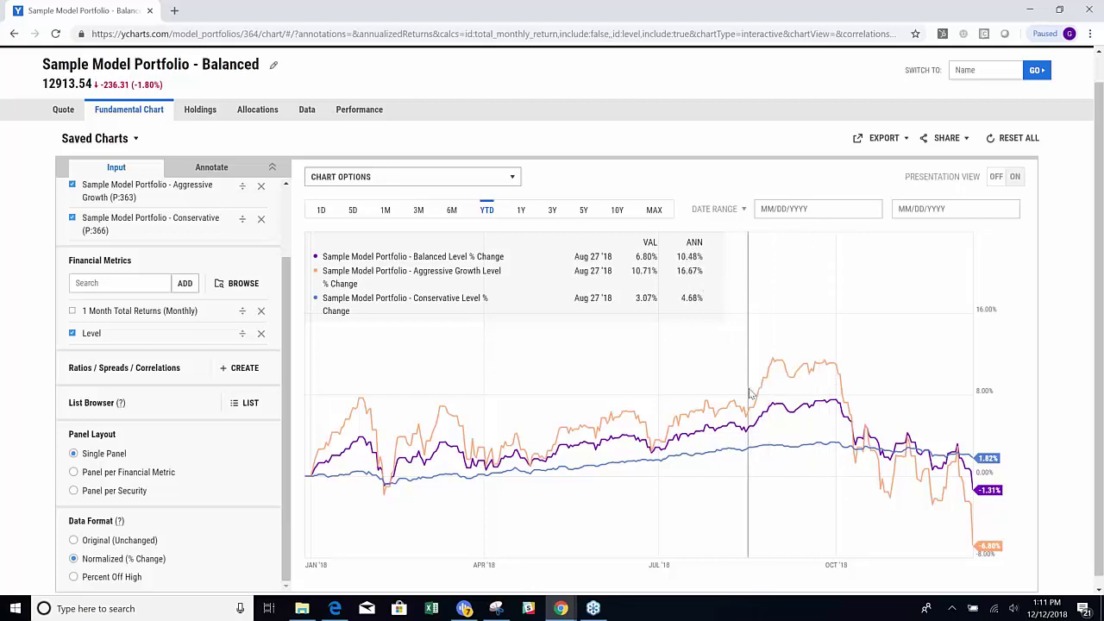
Step: Save the chart view under the name "model performance YTD"
{"action": "scroll", "coordinate": [750, 393], "scroll_direction": "up", "scroll_amount": 1}
{"action": "scroll", "coordinate": [749, 393], "scroll_direction": "up", "scroll_amount": 1}
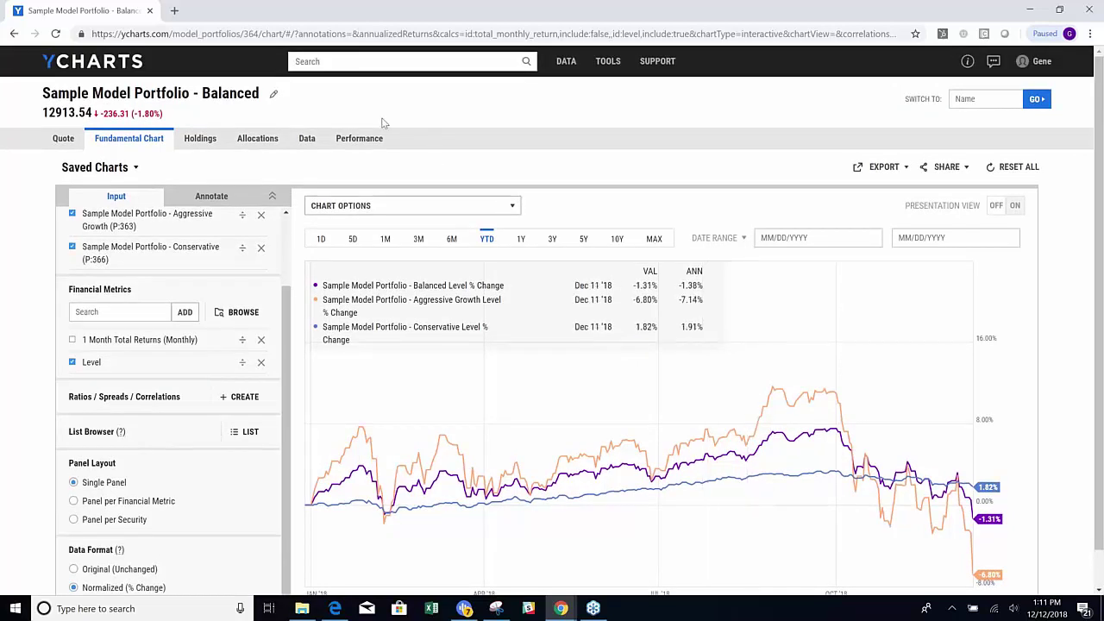
{"action": "left_click", "coordinate": [131, 168]}
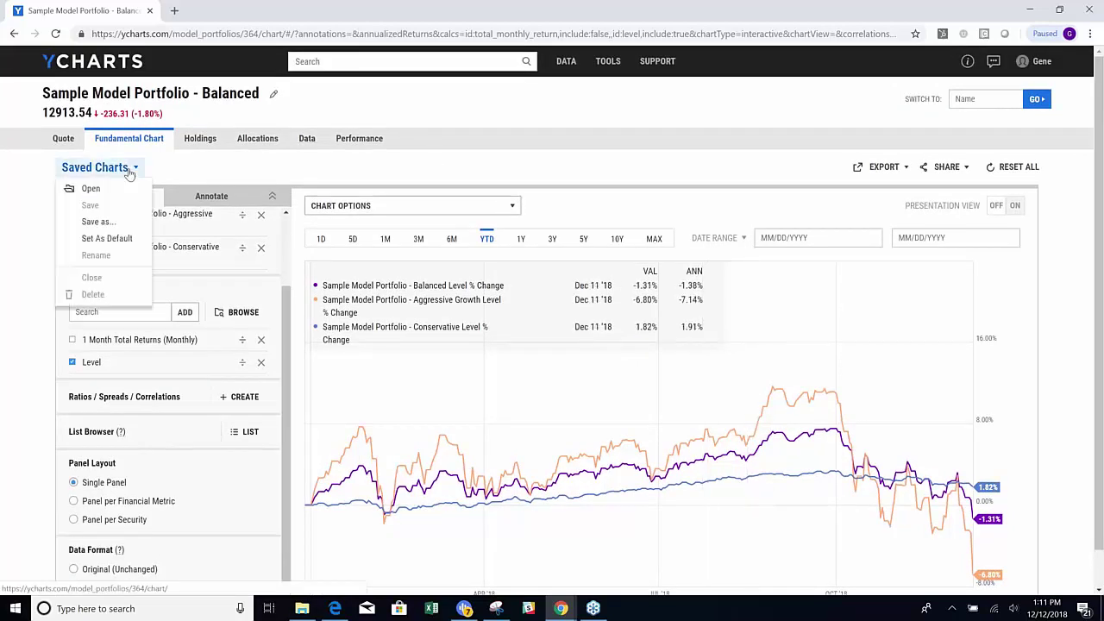
{"action": "left_click", "coordinate": [95, 221]}
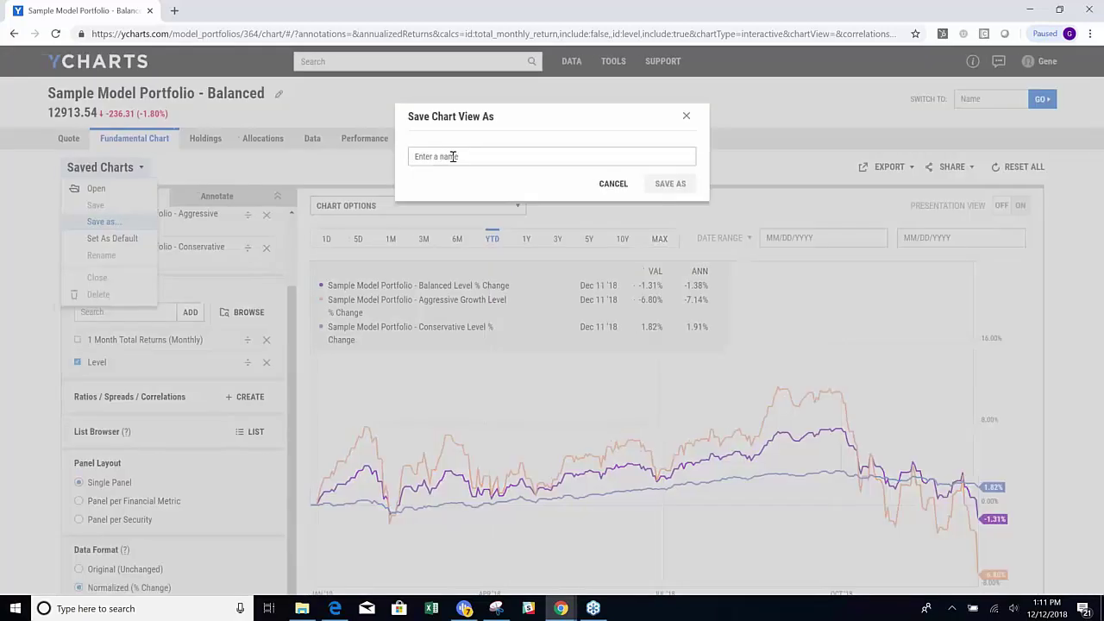
{"action": "type", "text": "model performance"}
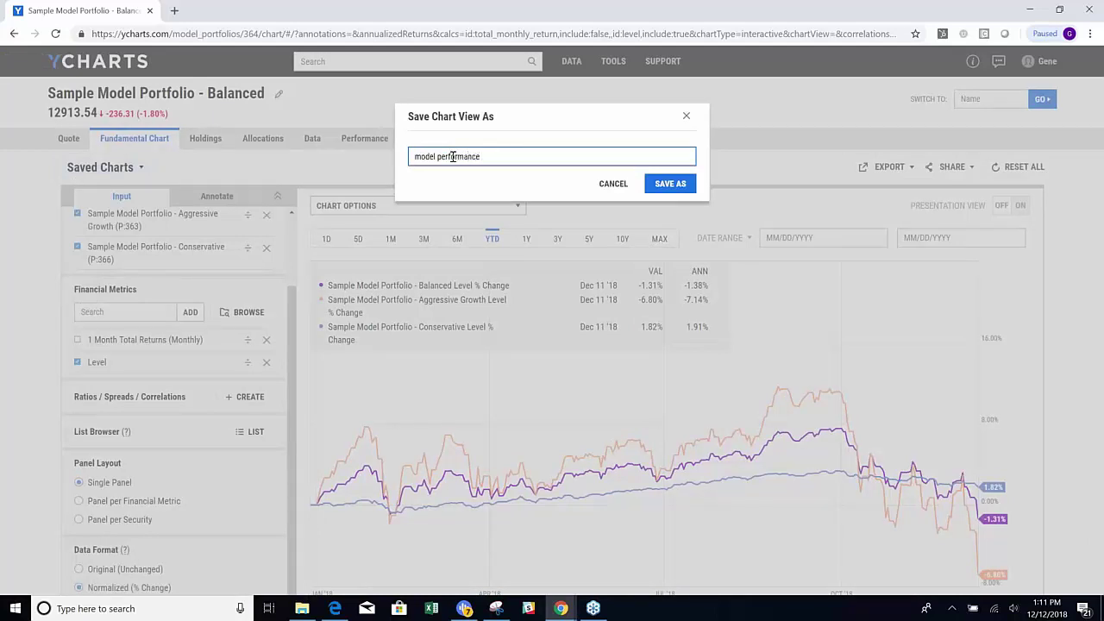
{"action": "left_click", "coordinate": [670, 184]}
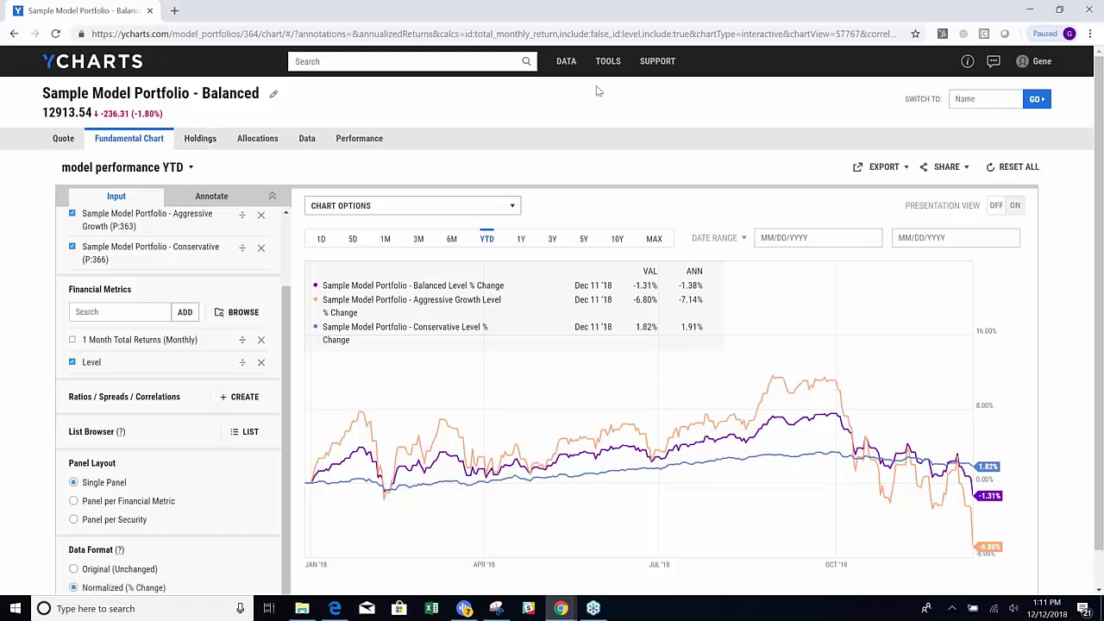
Step: Go to the custom email reports and open the subscribed Weekly Review report for editing
{"action": "mouse_move", "coordinate": [607, 76]}
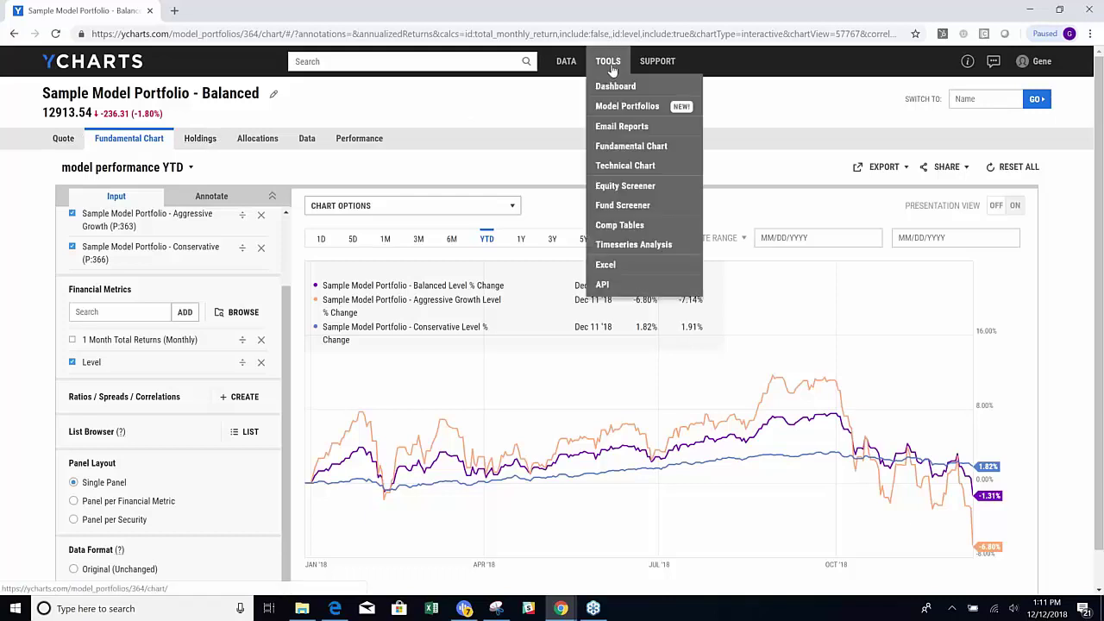
{"action": "left_click", "coordinate": [623, 129]}
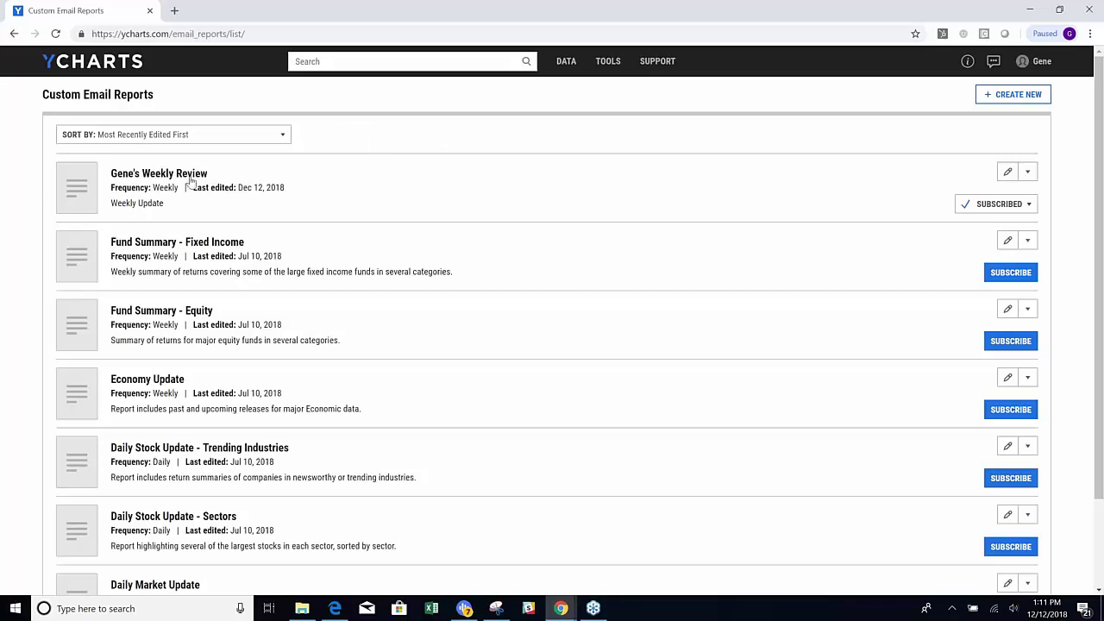
{"action": "left_click", "coordinate": [1007, 173]}
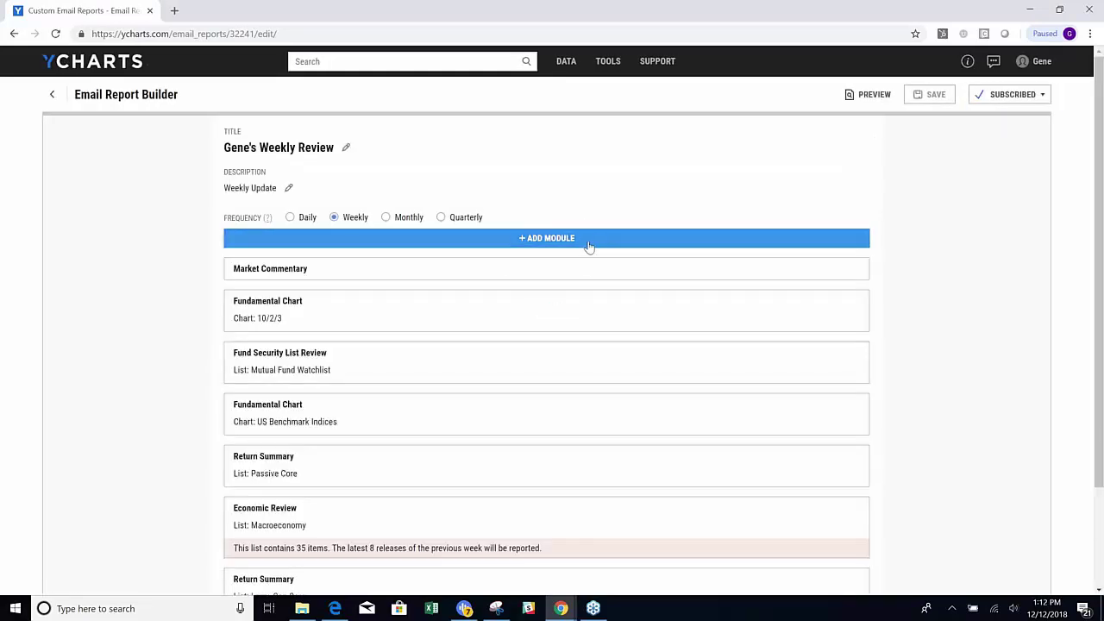
Step: Add a Fundamental Chart module with the saved chart model performance YTD and place it directly below Market Commentary
{"action": "left_click", "coordinate": [589, 245]}
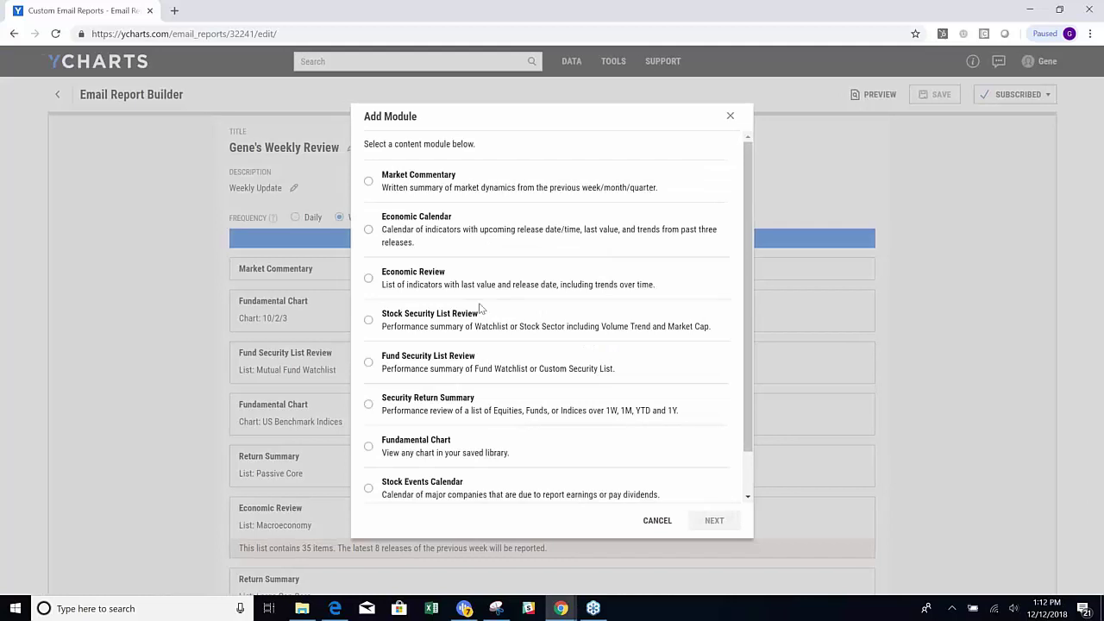
{"action": "scroll", "coordinate": [470, 319], "scroll_direction": "down", "scroll_amount": 2}
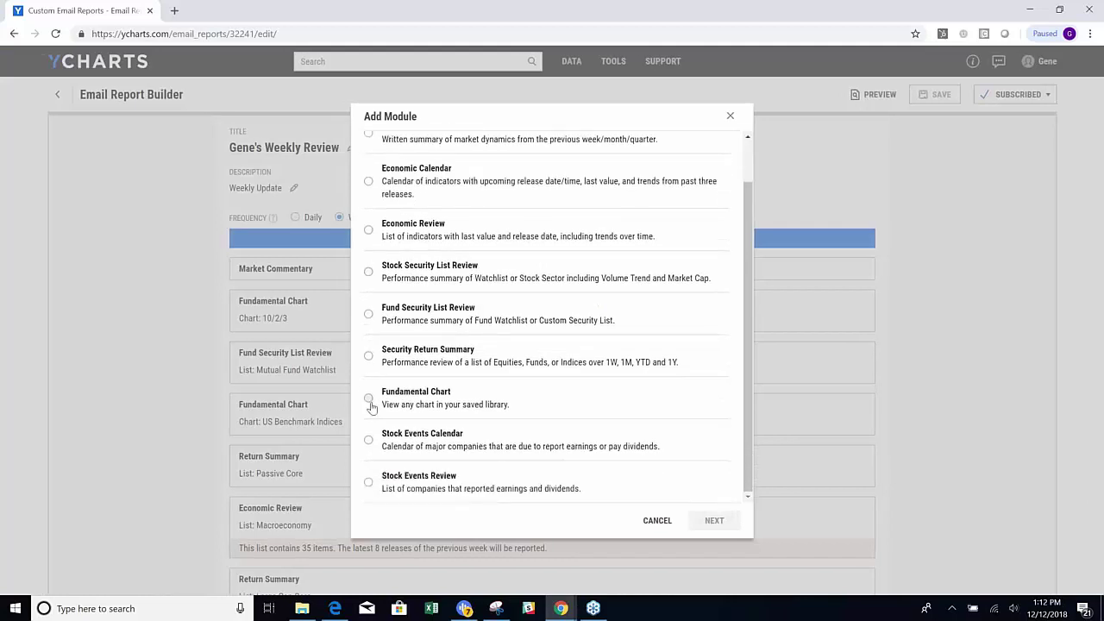
{"action": "left_click", "coordinate": [370, 400]}
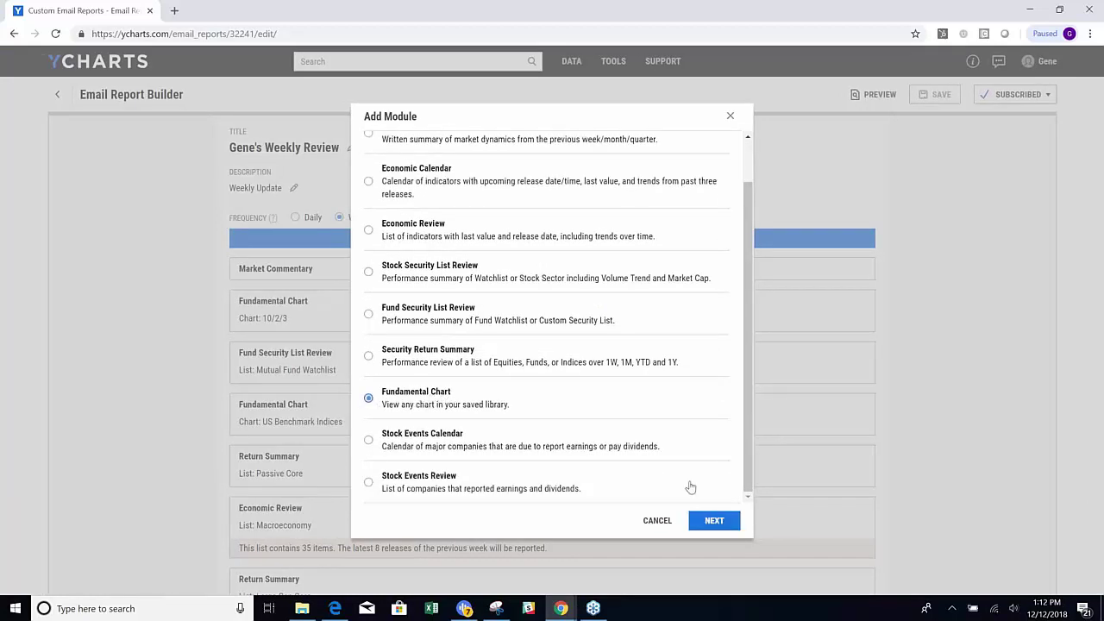
{"action": "left_click", "coordinate": [722, 523]}
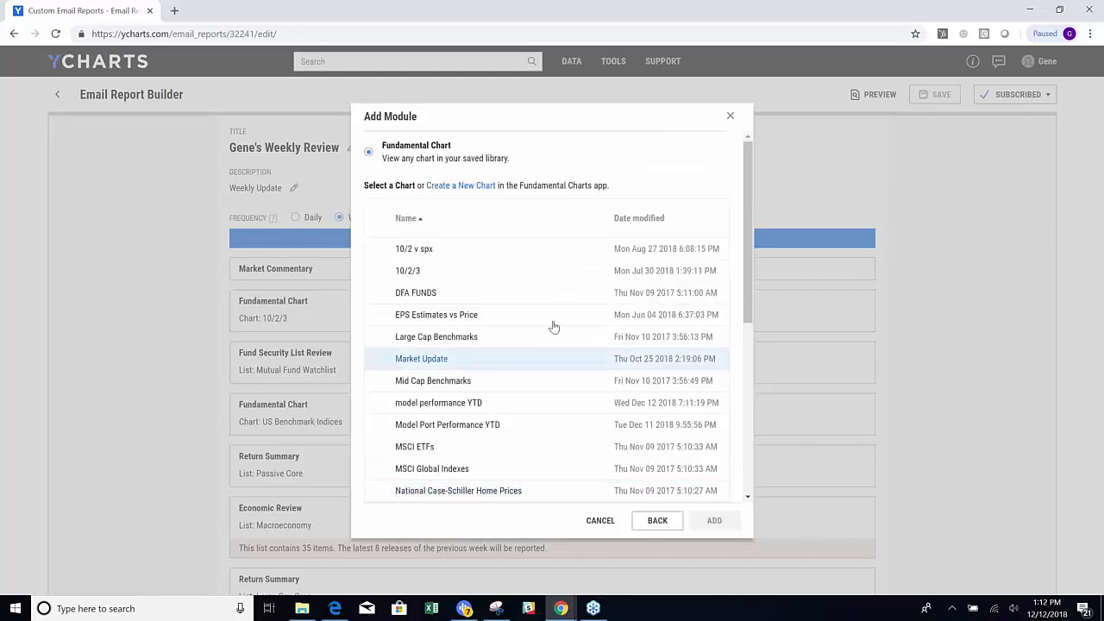
{"action": "left_click", "coordinate": [464, 410]}
{"action": "left_click", "coordinate": [715, 520]}
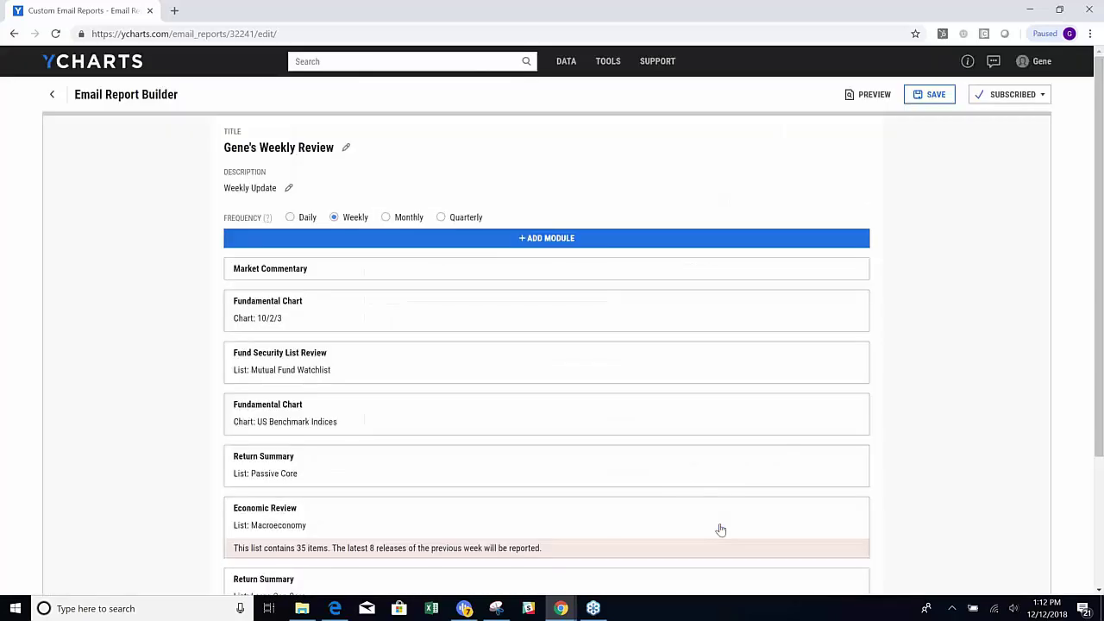
{"action": "scroll", "coordinate": [664, 434], "scroll_direction": "down", "scroll_amount": 3}
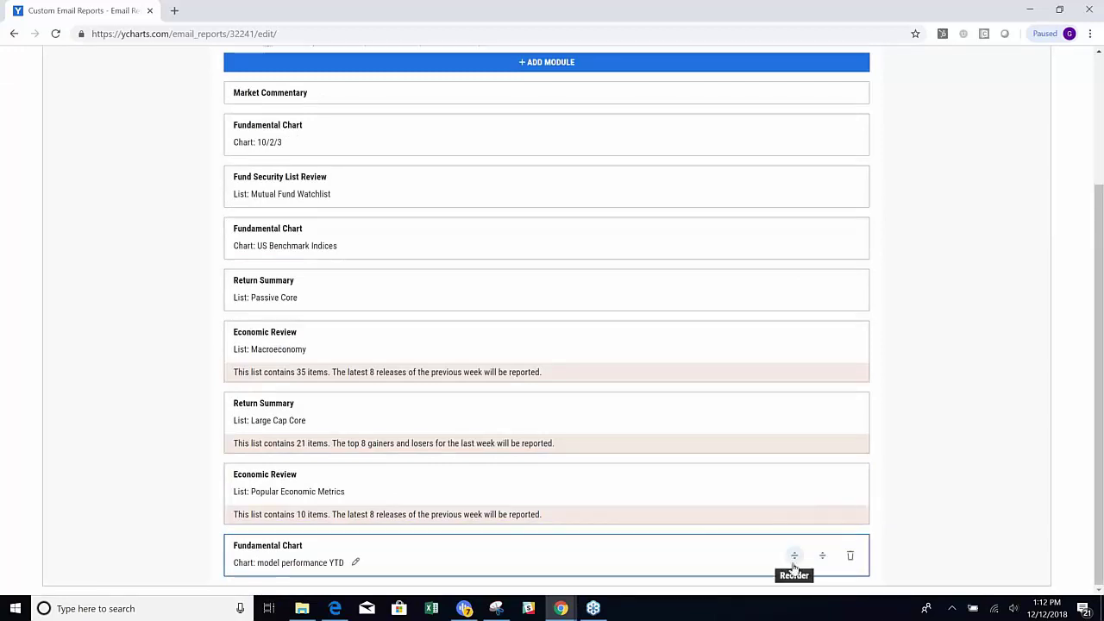
{"action": "left_click_drag", "start_coordinate": [794, 561], "coordinate": [584, 128]}
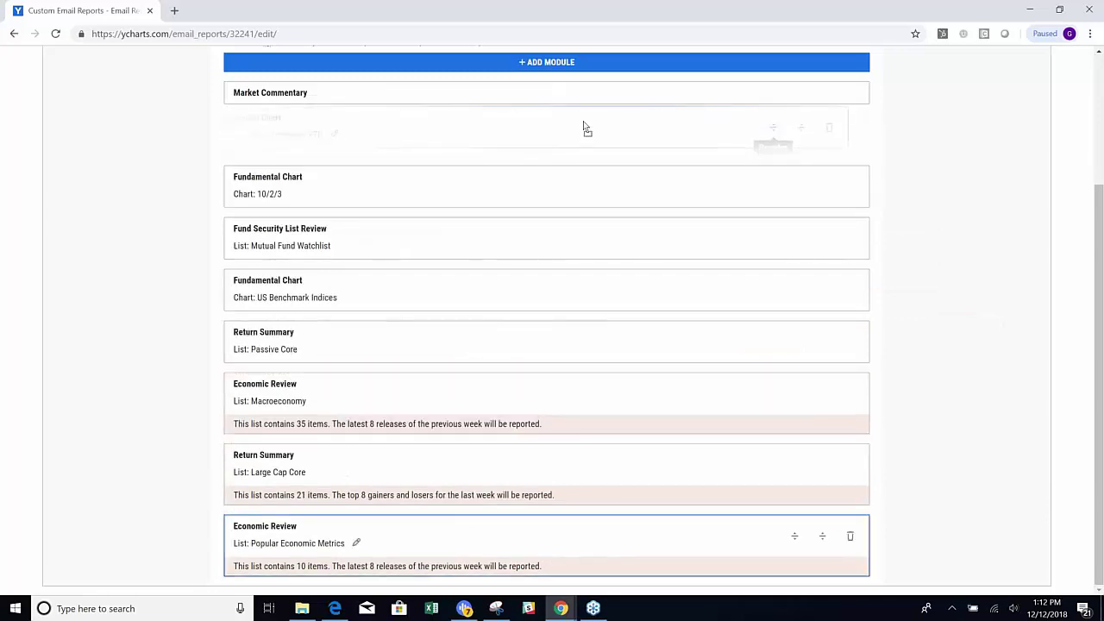
Step: Add a Security Return Summary module to the report using the fund model portfolio list Sample Model Portfolio - Balanced
{"action": "scroll", "coordinate": [602, 161], "scroll_direction": "up", "scroll_amount": 2}
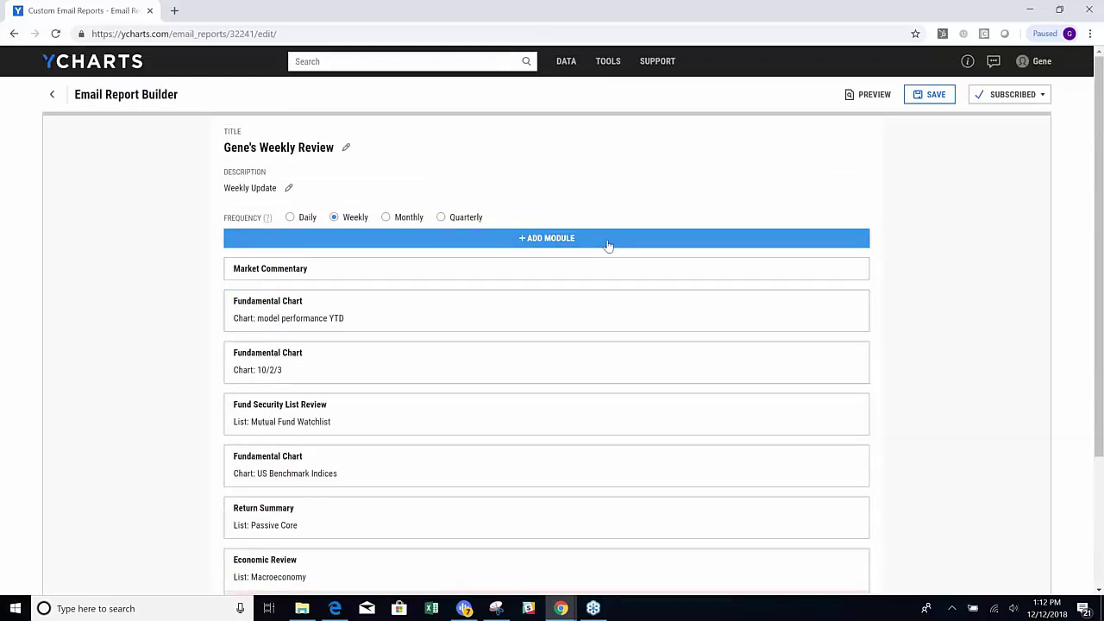
{"action": "left_click", "coordinate": [608, 245]}
{"action": "scroll", "coordinate": [747, 203], "scroll_direction": "down", "scroll_amount": 1}
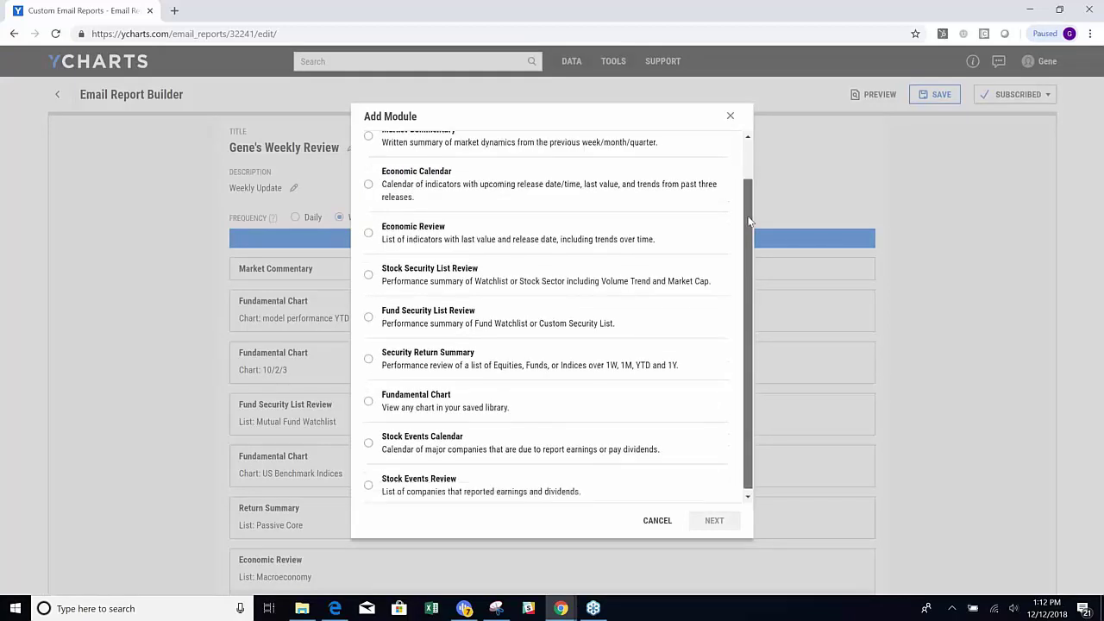
{"action": "left_click", "coordinate": [368, 357]}
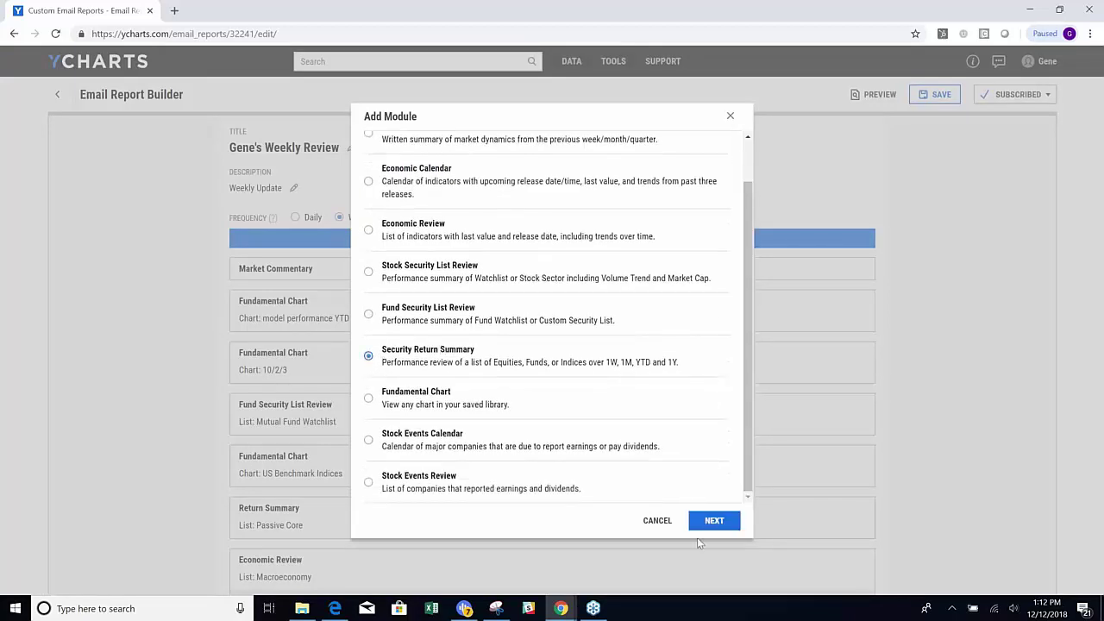
{"action": "left_click", "coordinate": [714, 520]}
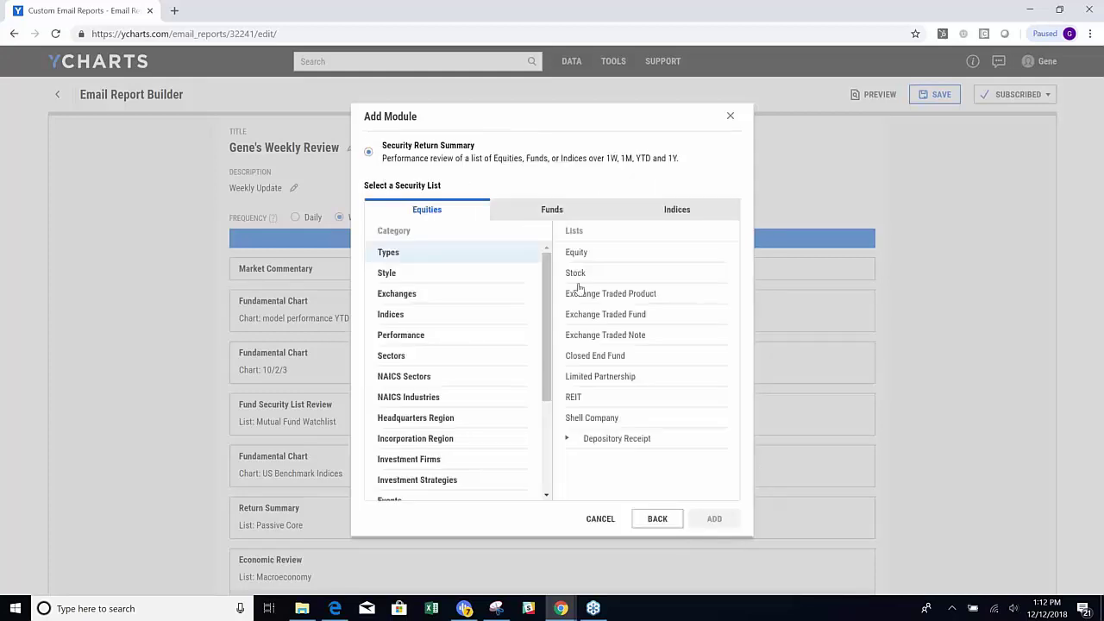
{"action": "left_click", "coordinate": [554, 212]}
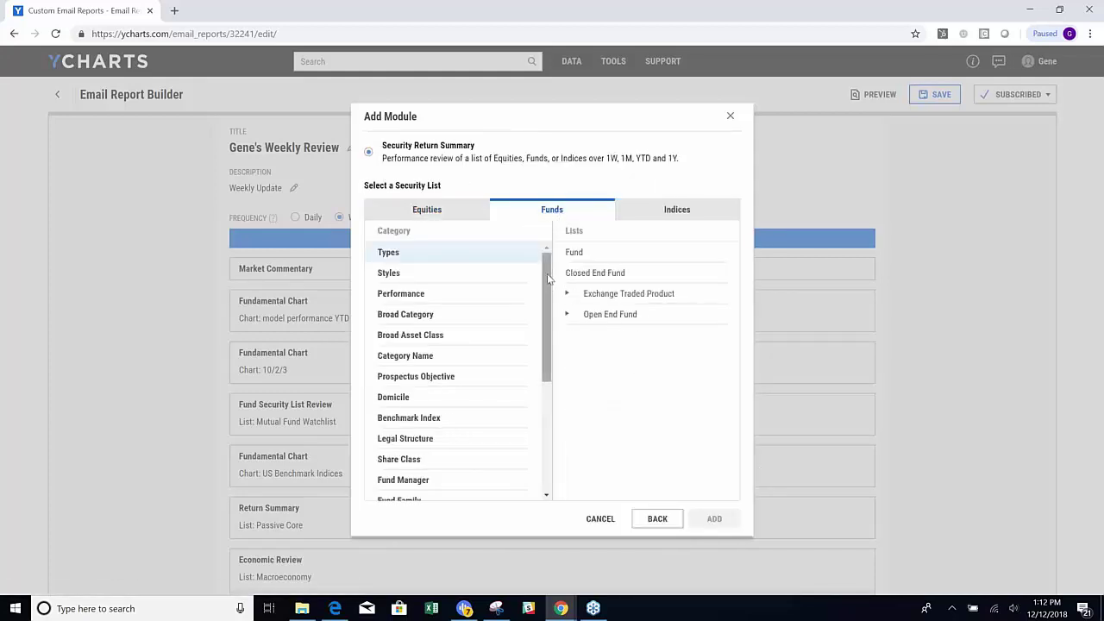
{"action": "left_click_drag", "start_coordinate": [545, 286], "coordinate": [536, 392]}
{"action": "left_click", "coordinate": [406, 450]}
{"action": "left_click", "coordinate": [608, 256]}
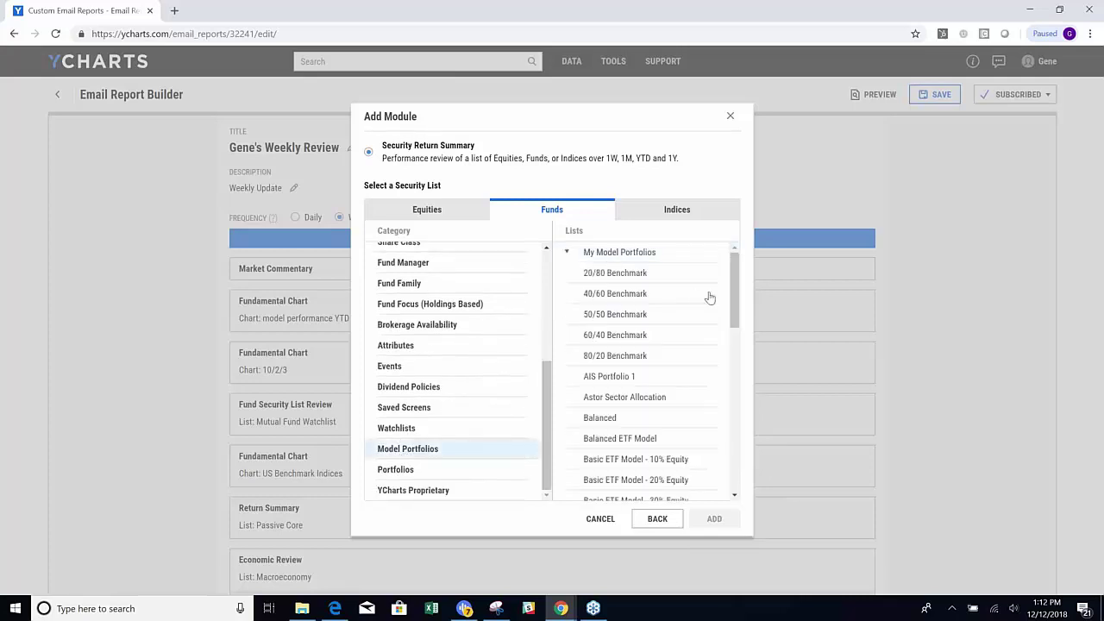
{"action": "left_click_drag", "start_coordinate": [732, 288], "coordinate": [729, 453]}
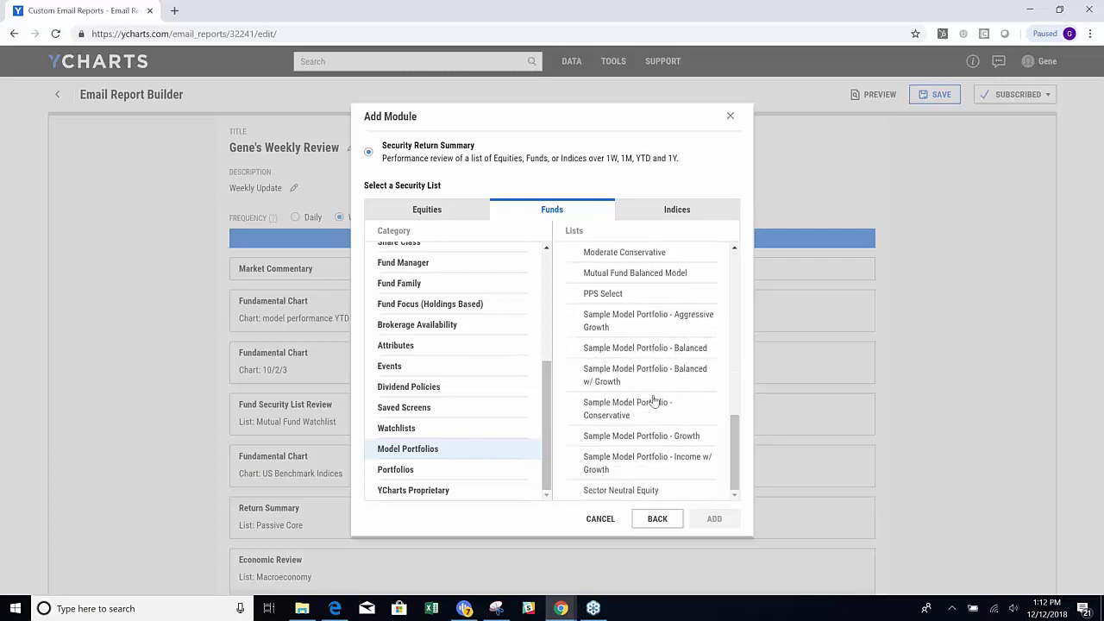
{"action": "left_click", "coordinate": [657, 350]}
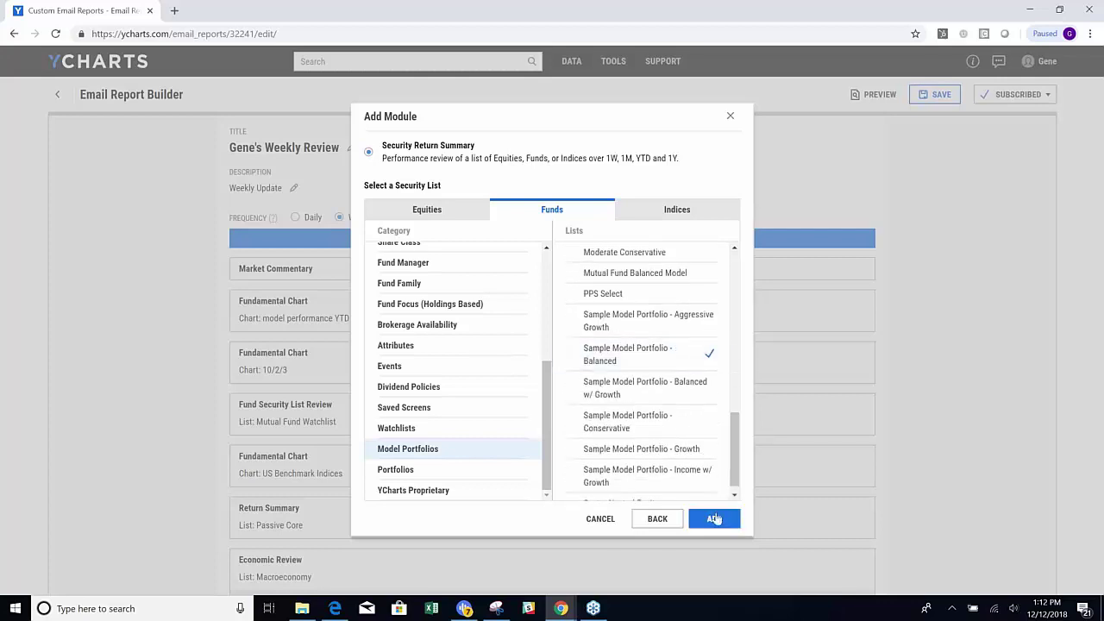
{"action": "left_click", "coordinate": [715, 518]}
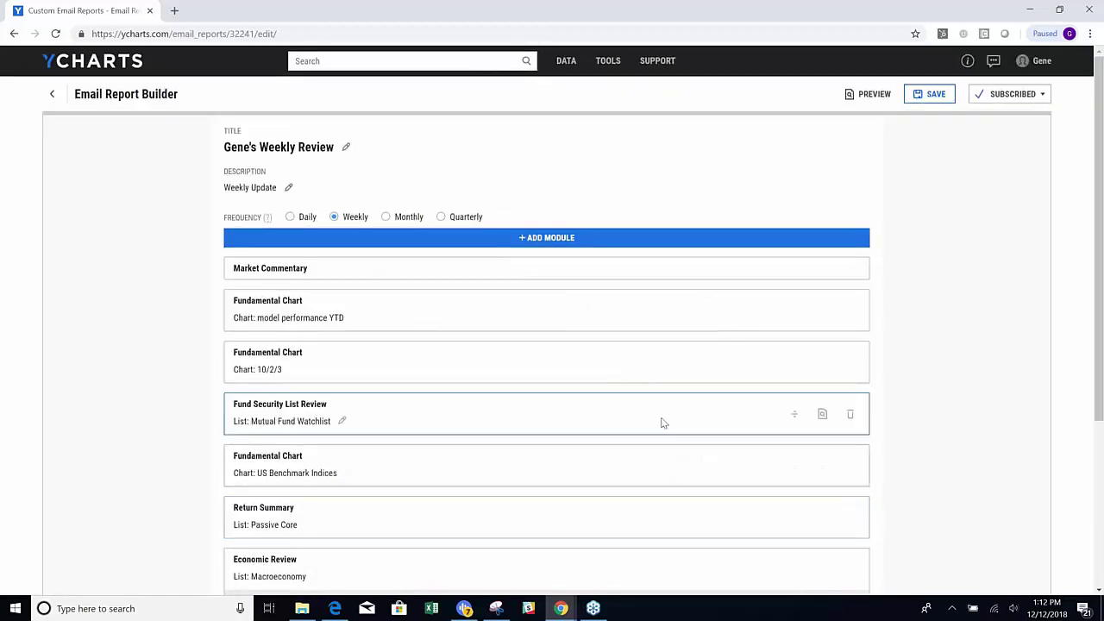
Step: Move the Sample Model Portfolio - Balanced return summary directly below the model performance YTD chart and save the report
{"action": "scroll", "coordinate": [758, 515], "scroll_direction": "down", "scroll_amount": 3}
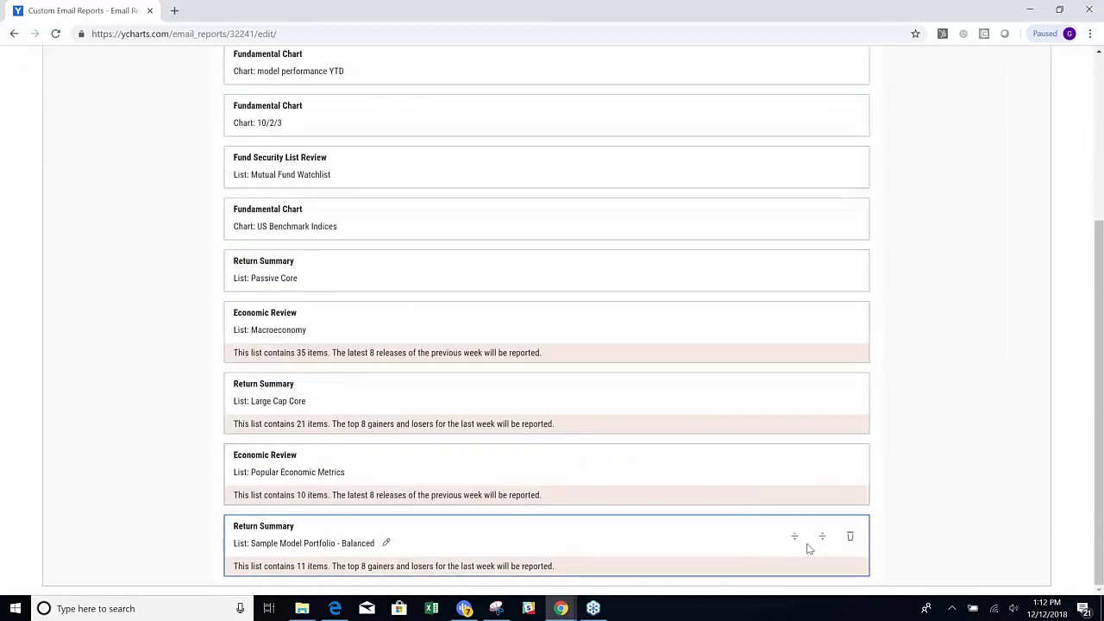
{"action": "left_click_drag", "start_coordinate": [794, 535], "coordinate": [592, 148]}
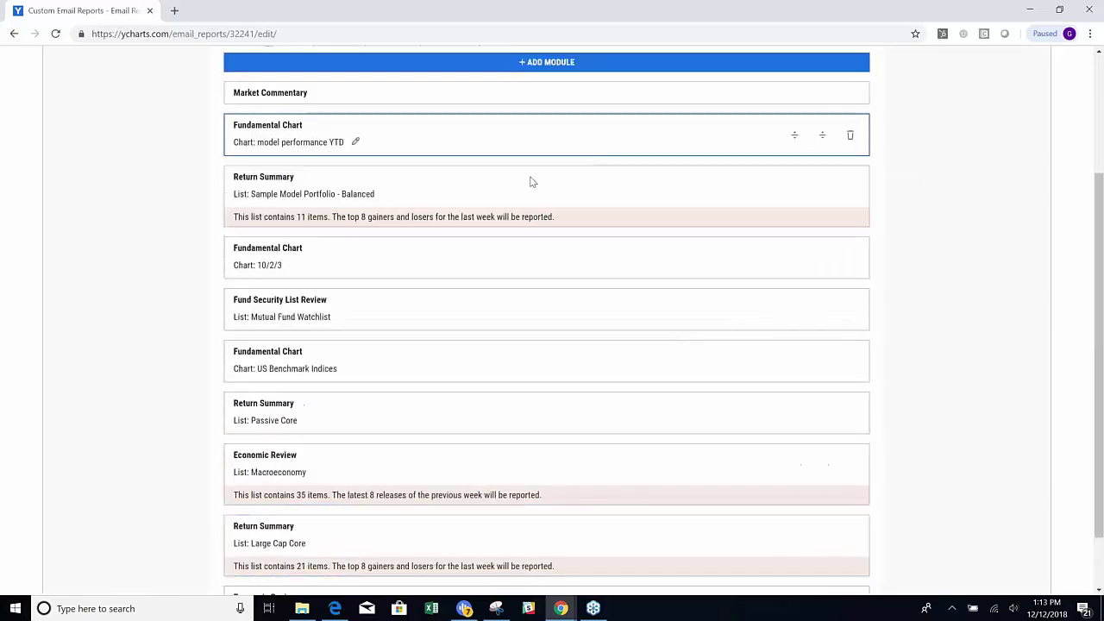
{"action": "scroll", "coordinate": [465, 227], "scroll_direction": "up", "scroll_amount": 3}
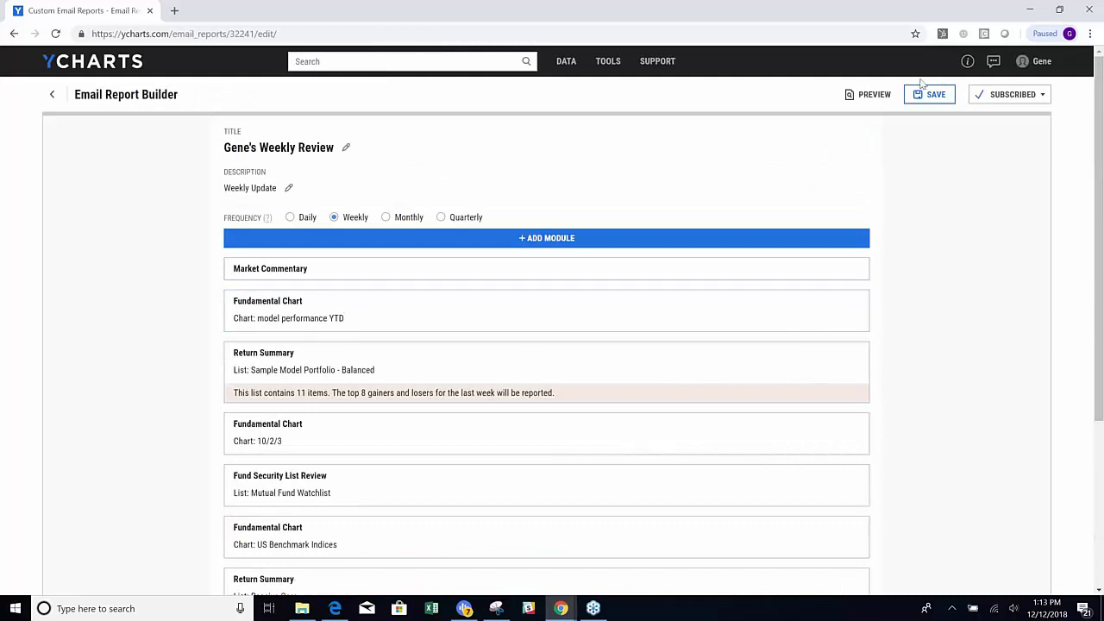
{"action": "left_click", "coordinate": [931, 98]}
Step: Preview the email report and examine the model performance YTD chart and the Balanced portfolio's return summary
{"action": "left_click", "coordinate": [872, 96]}
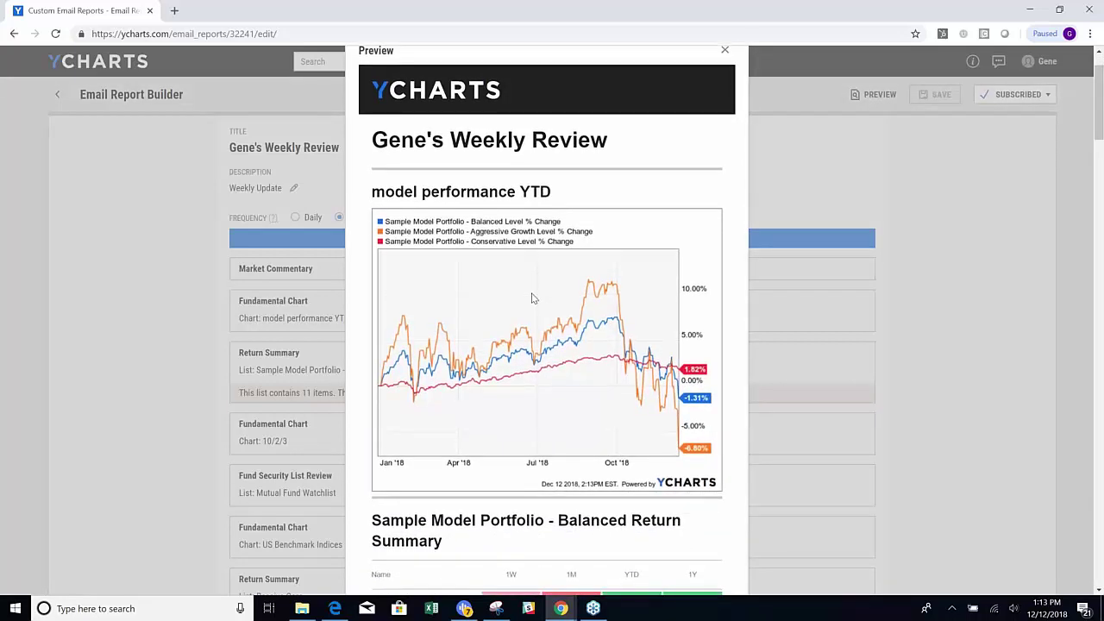
{"action": "scroll", "coordinate": [526, 284], "scroll_direction": "down", "scroll_amount": 1}
{"action": "scroll", "coordinate": [572, 272], "scroll_direction": "down", "scroll_amount": 3}
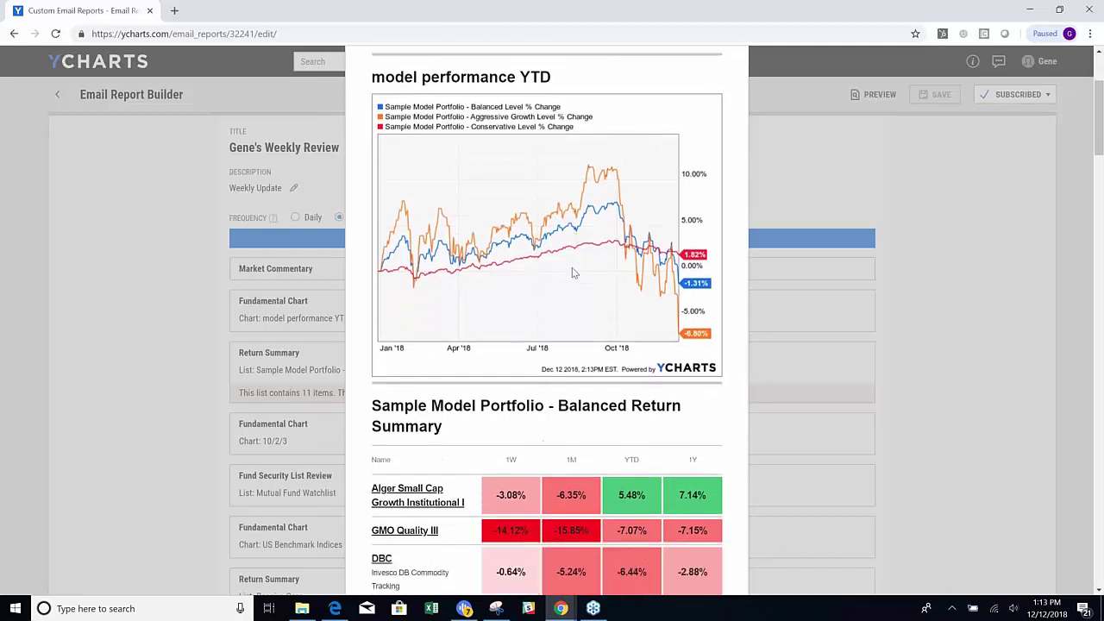
{"action": "scroll", "coordinate": [573, 273], "scroll_direction": "down", "scroll_amount": 2}
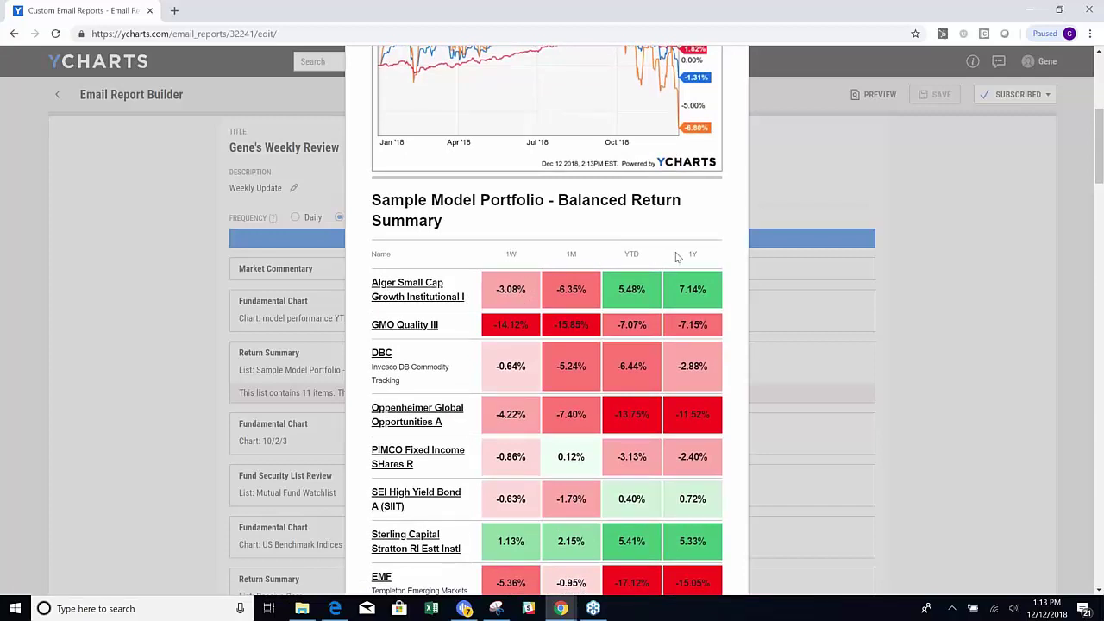
{"action": "scroll", "coordinate": [567, 289], "scroll_direction": "down", "scroll_amount": 1}
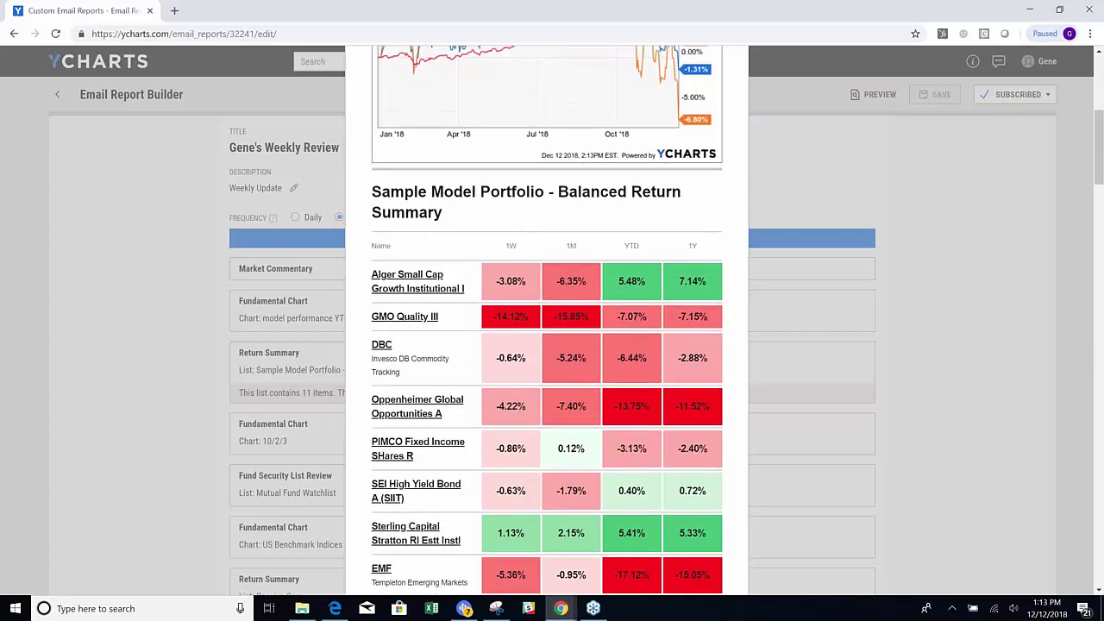
{"action": "scroll", "coordinate": [547, 345], "scroll_direction": "down", "scroll_amount": 1}
{"action": "scroll", "coordinate": [547, 345], "scroll_direction": "up", "scroll_amount": 8}
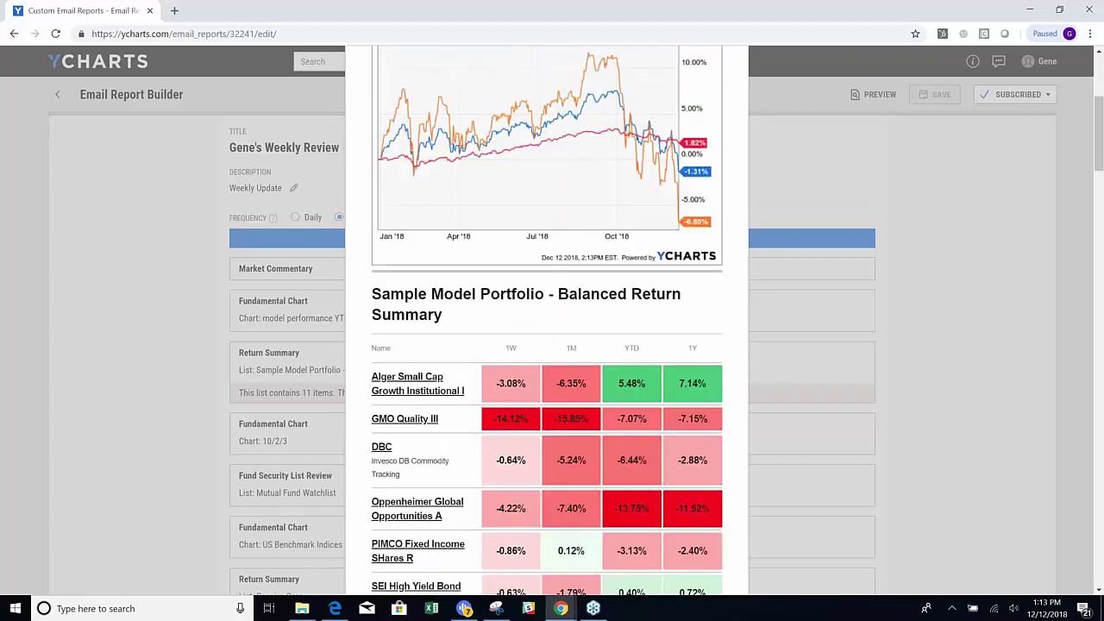
{"action": "left_click", "coordinate": [725, 118]}
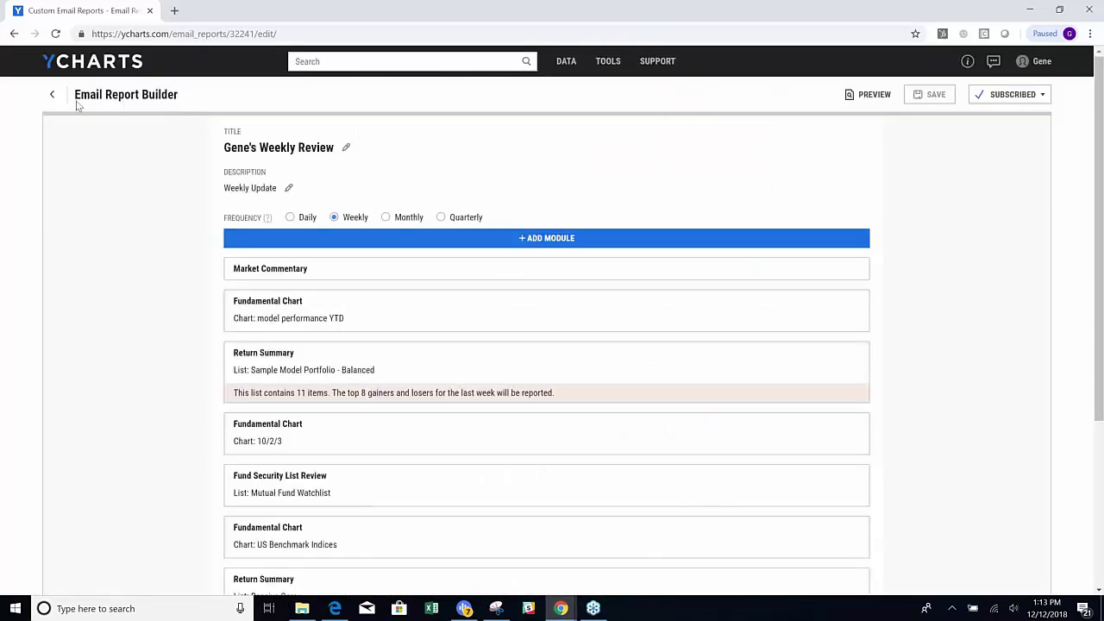
Step: Go to the dashboard and start a new chart named "model review"
{"action": "left_click", "coordinate": [52, 96]}
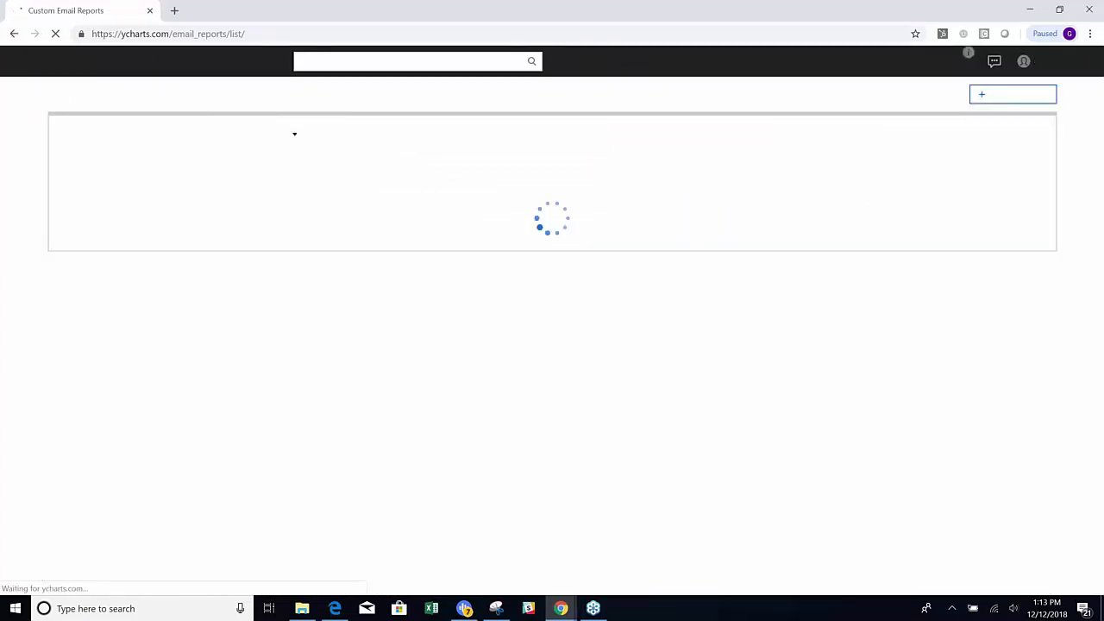
{"action": "left_click", "coordinate": [88, 68]}
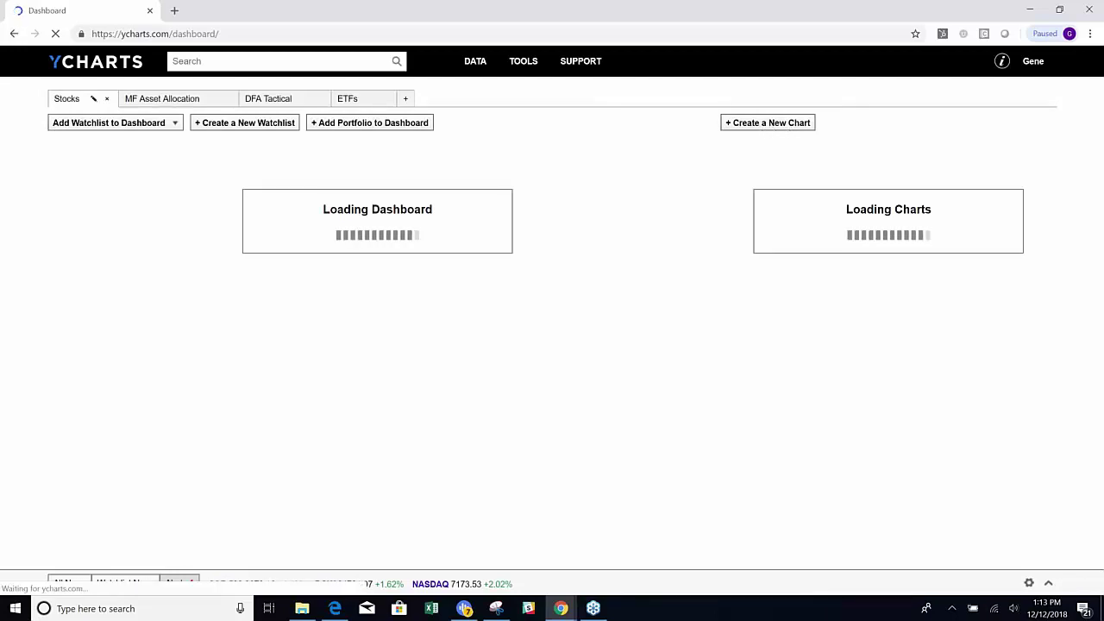
{"action": "left_click", "coordinate": [760, 123]}
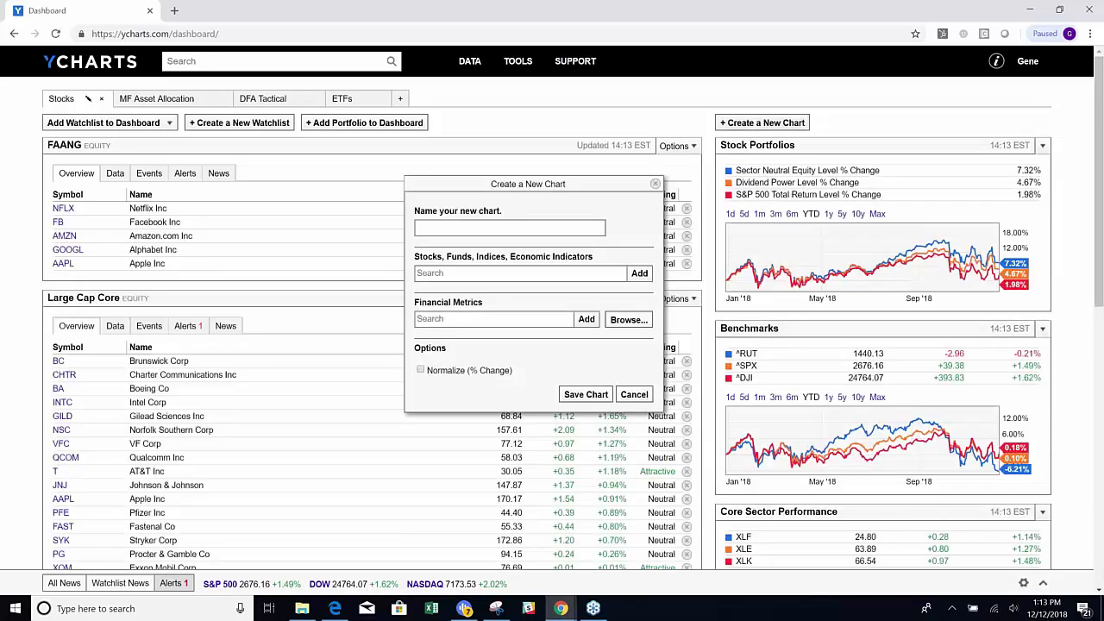
{"action": "type", "text": "model review"}
{"action": "key", "text": "Tab"}
Step: Add the Aggressive Growth, Balanced and Conservative sample model portfolios to the model review chart
{"action": "type", "text": "sample"}
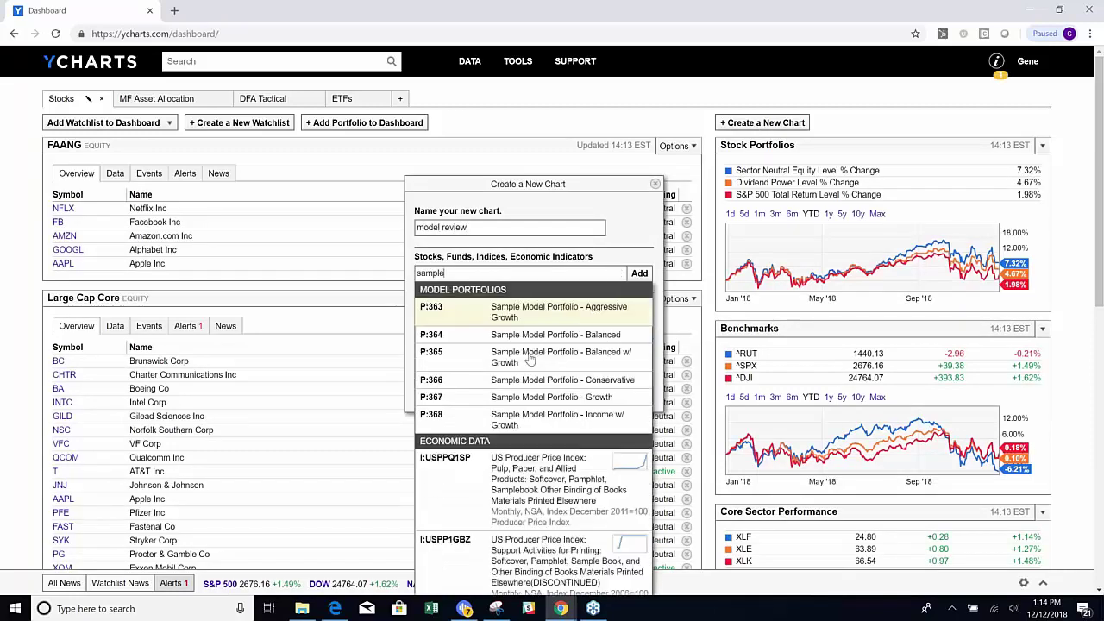
{"action": "left_click", "coordinate": [566, 312]}
{"action": "left_click", "coordinate": [457, 274]}
{"action": "type", "text": "sample"}
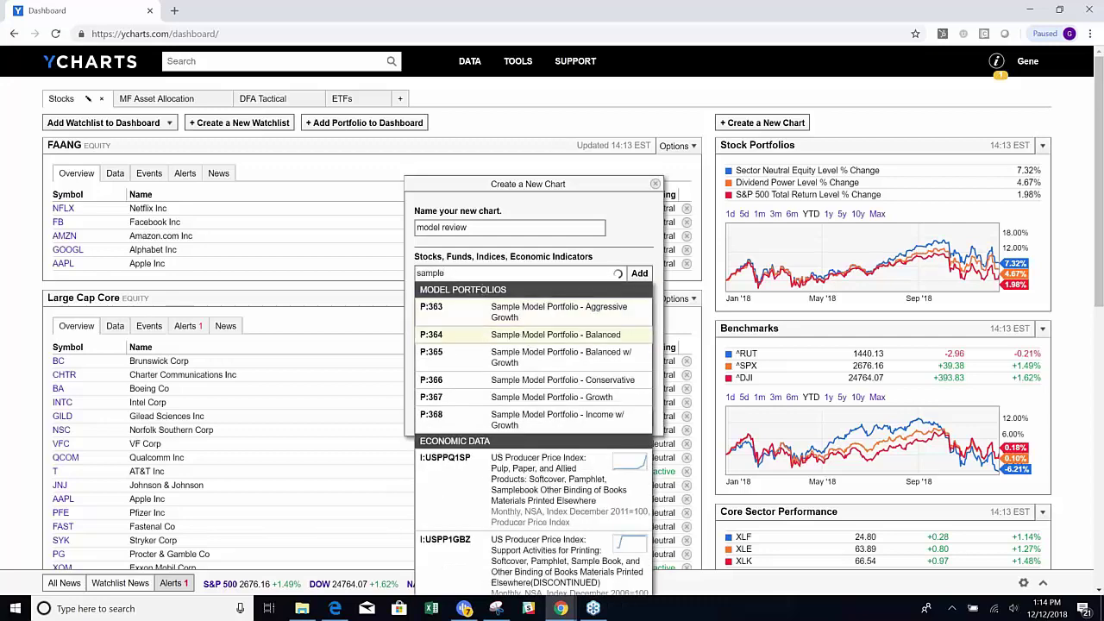
{"action": "left_click", "coordinate": [530, 339]}
{"action": "left_click", "coordinate": [476, 273]}
{"action": "type", "text": "sample"}
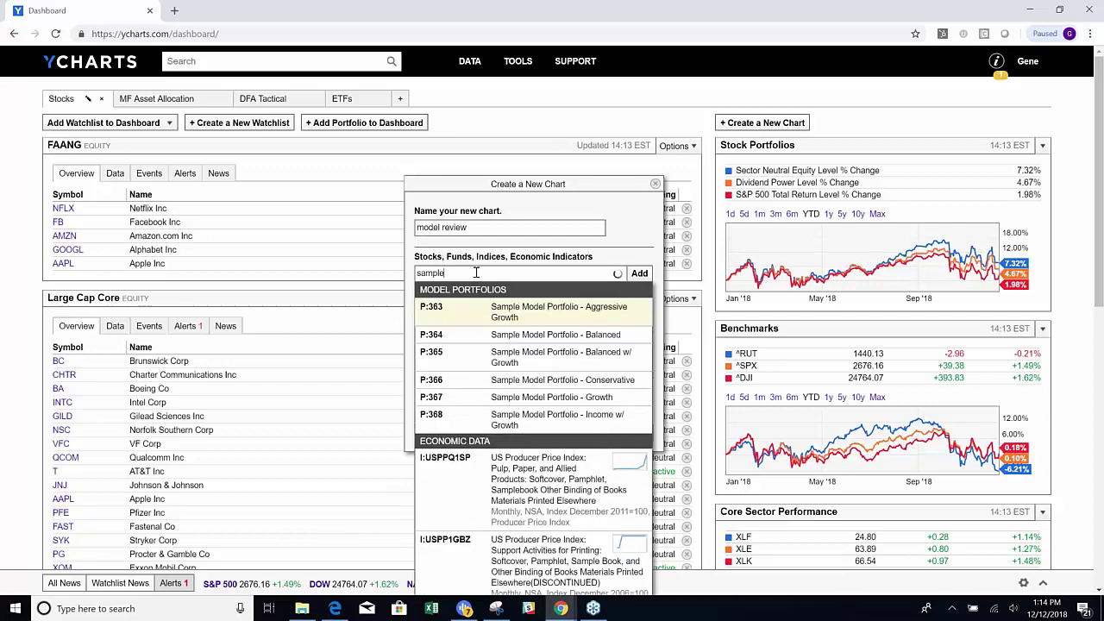
{"action": "left_click", "coordinate": [558, 382]}
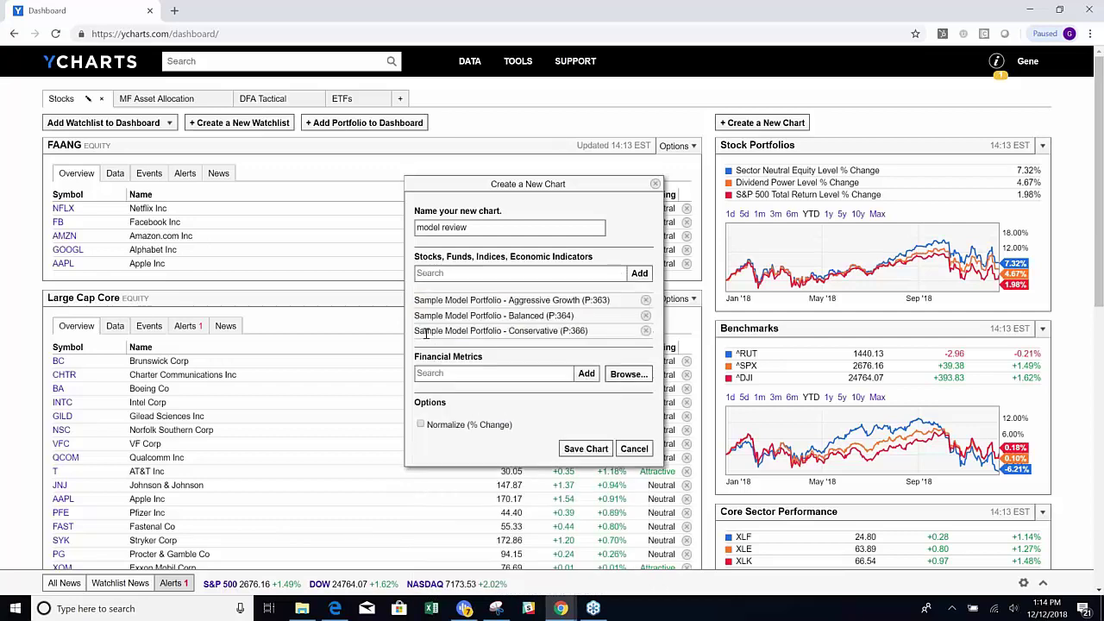
Step: Add the Level metric to the model review chart, normalize it to % change, and save the chart
{"action": "left_click", "coordinate": [447, 377]}
{"action": "type", "text": "level"}
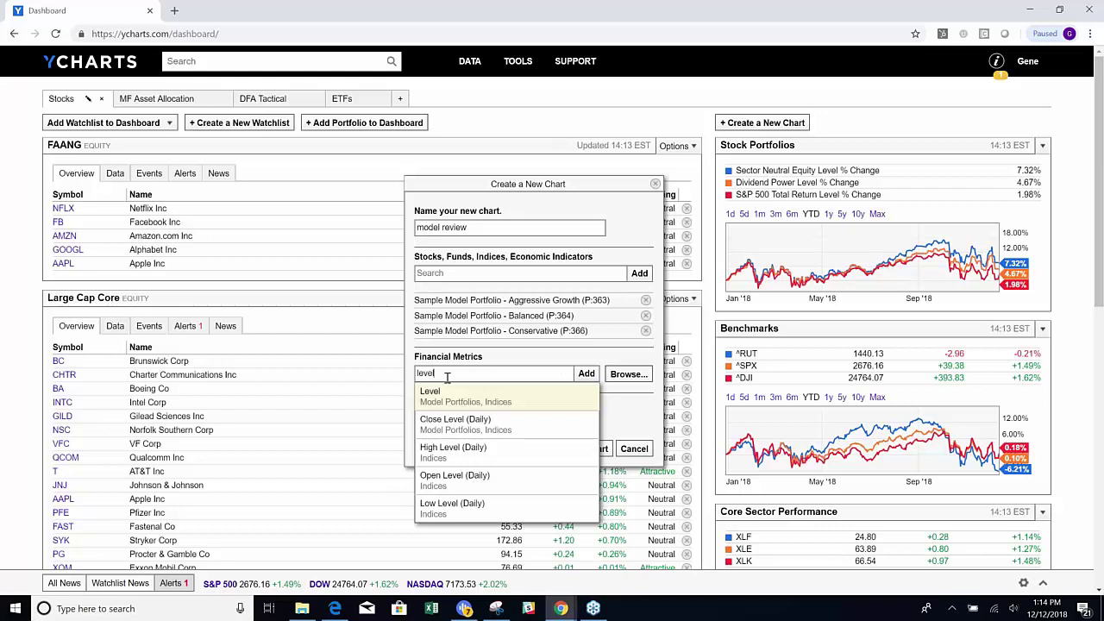
{"action": "key", "text": "Return"}
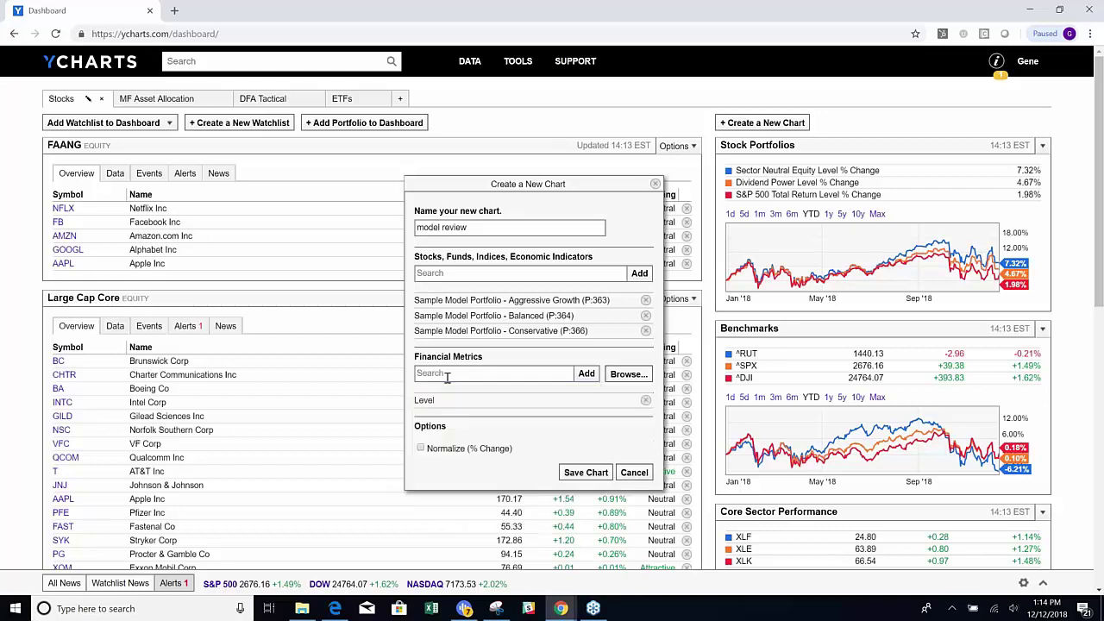
{"action": "left_click", "coordinate": [420, 449]}
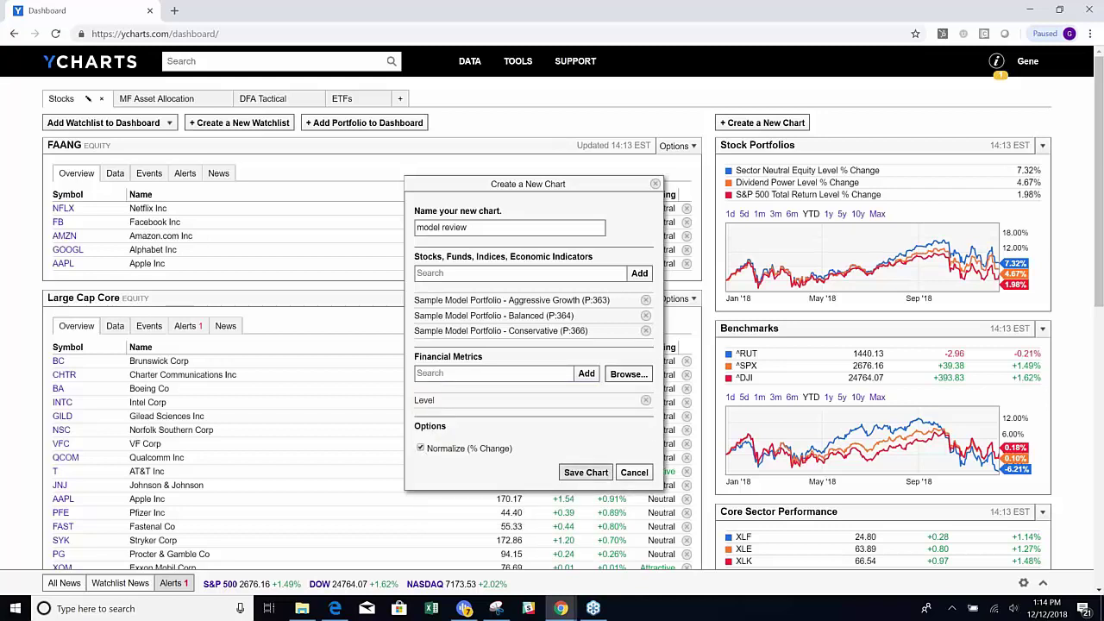
{"action": "left_click", "coordinate": [586, 473]}
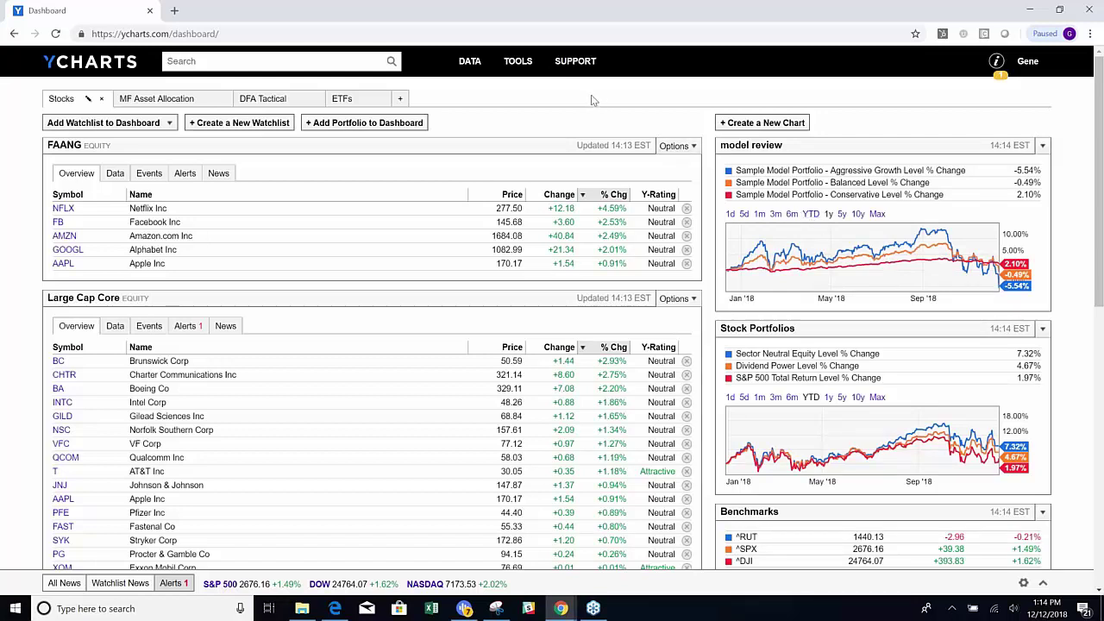
Step: Start a new model portfolio from the model portfolios list and search the benchmark options for "S&p targ", clearing the search
{"action": "mouse_move", "coordinate": [515, 73]}
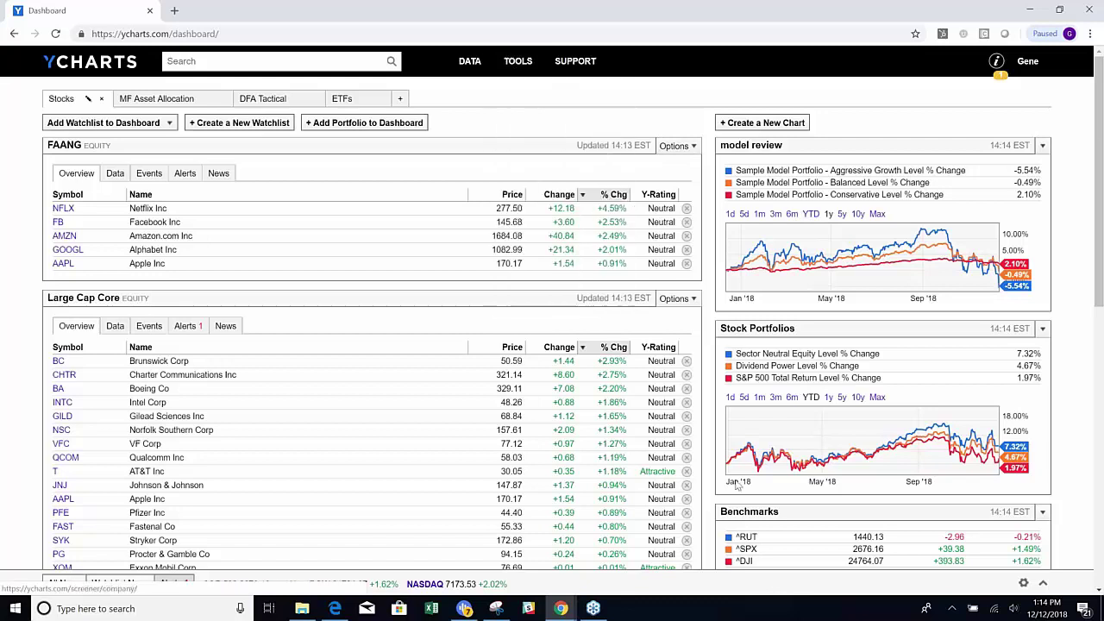
{"action": "mouse_move", "coordinate": [729, 473]}
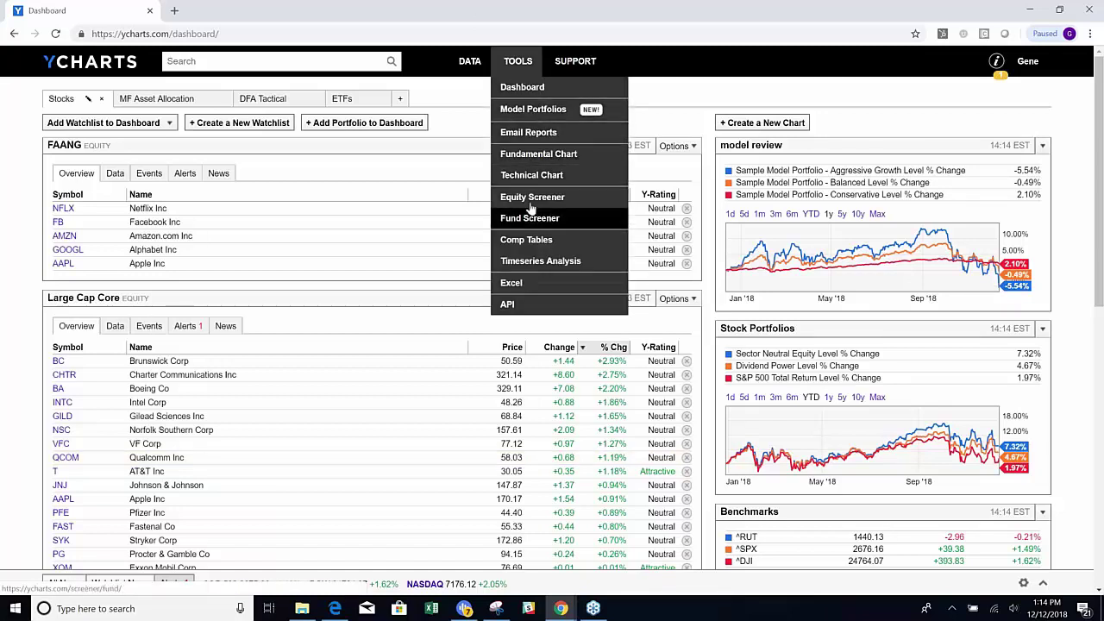
{"action": "left_click", "coordinate": [534, 113]}
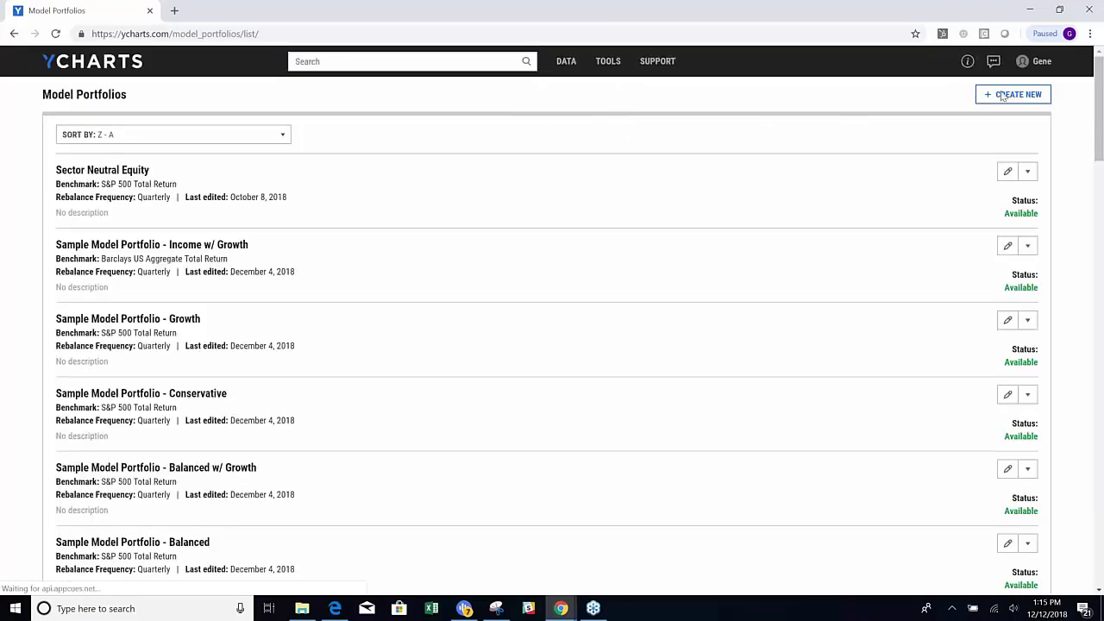
{"action": "left_click", "coordinate": [1019, 98]}
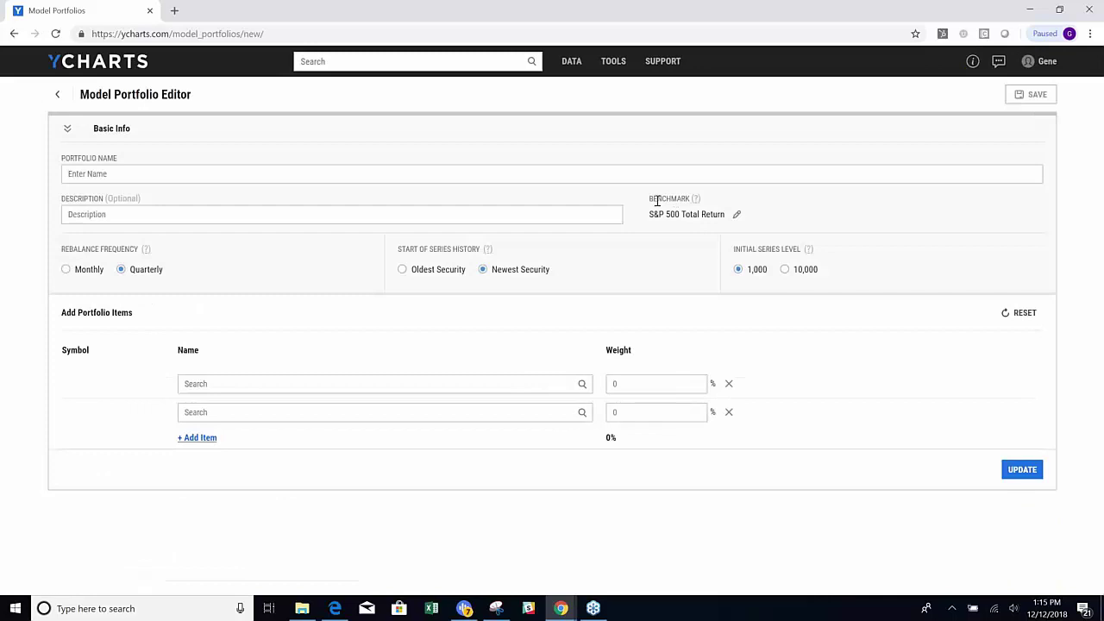
{"action": "left_click_drag", "start_coordinate": [651, 198], "coordinate": [708, 217]}
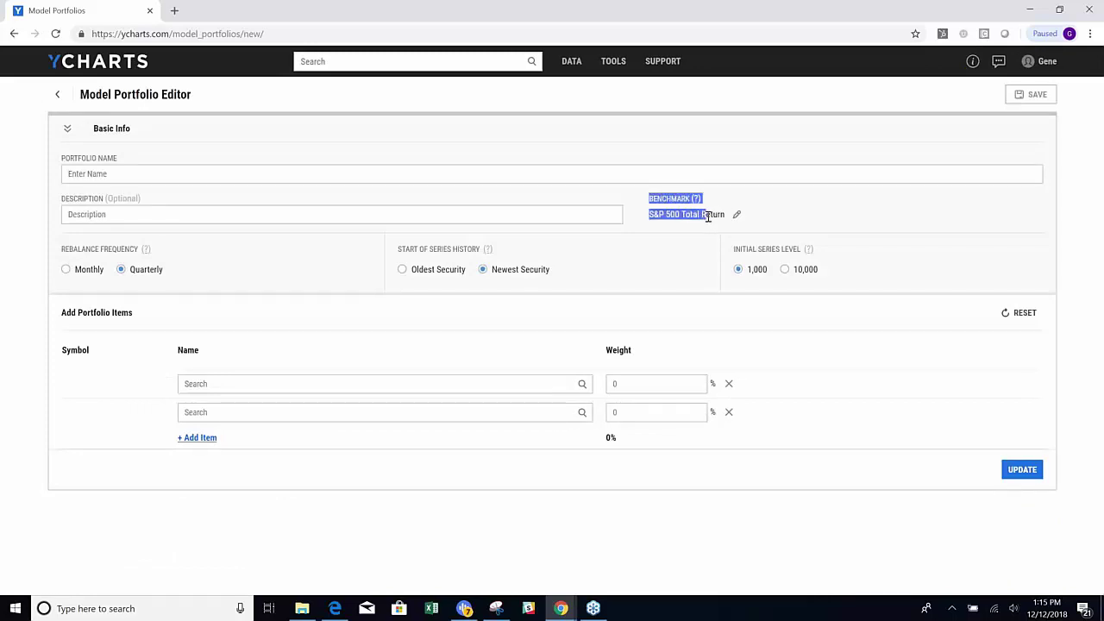
{"action": "left_click", "coordinate": [737, 215]}
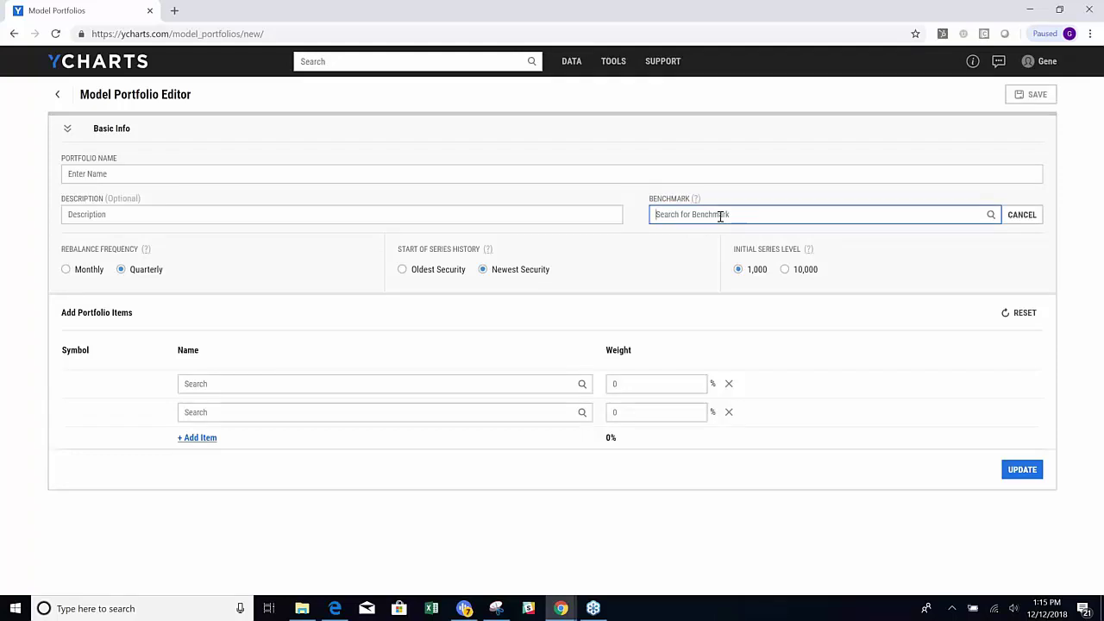
{"action": "type", "text": "S&p targ"}
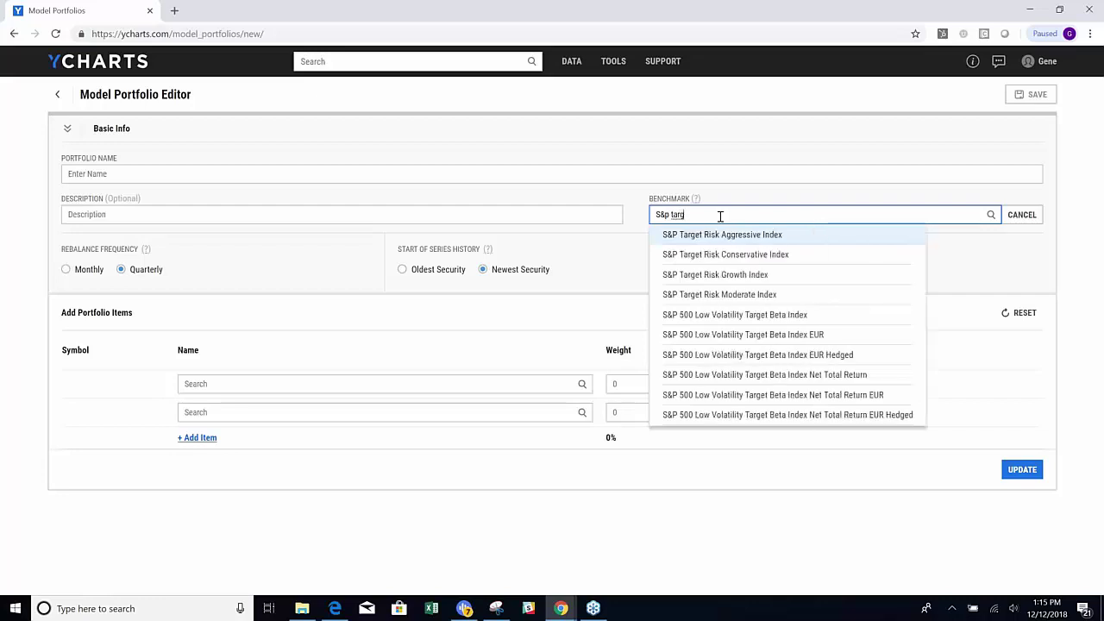
{"action": "left_click_drag", "start_coordinate": [720, 216], "coordinate": [594, 209]}
{"action": "key", "text": "BackSpace"}
Step: Search the new portfolio's items for "spxtr", clear the entry, and return to the model portfolios list without saving
{"action": "left_click", "coordinate": [301, 387]}
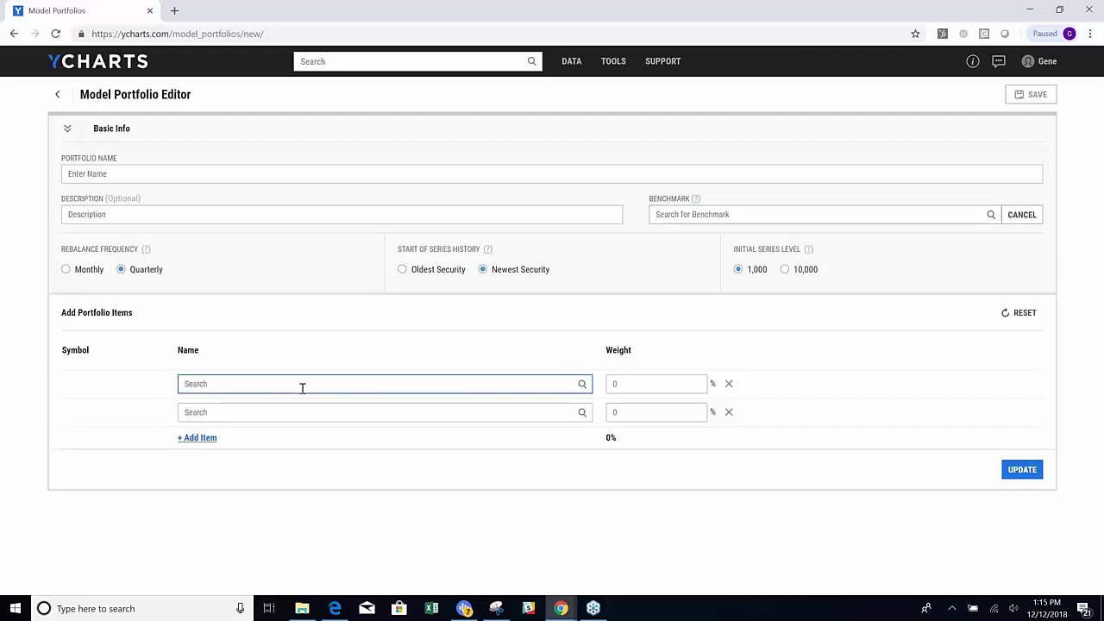
{"action": "type", "text": "spxtr"}
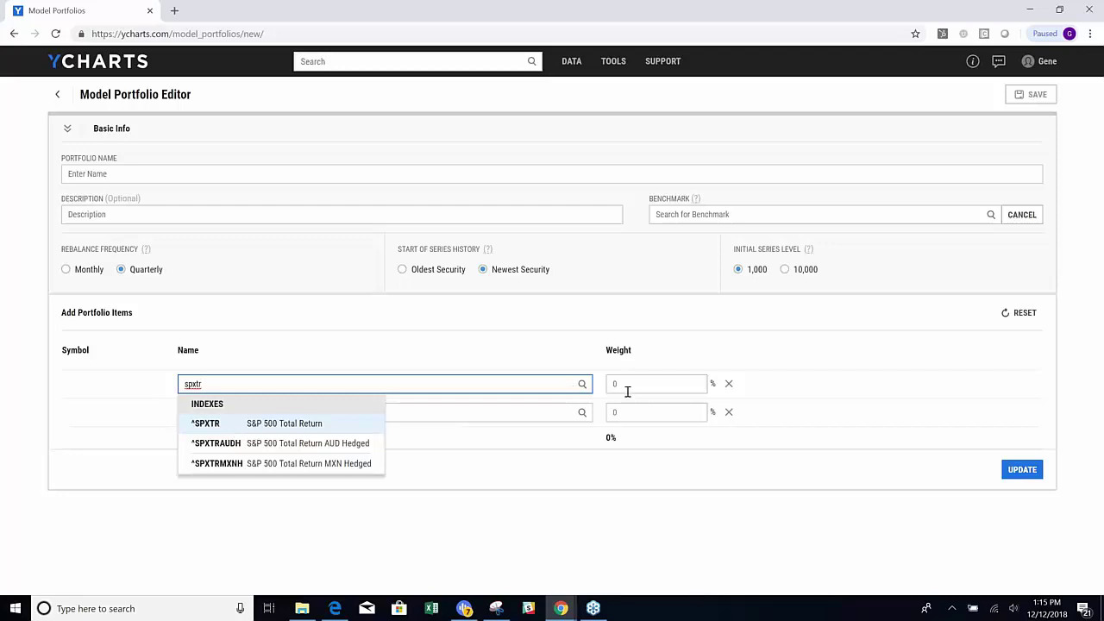
{"action": "key", "text": "BackSpace"}
{"action": "key", "text": "BackSpace"}
{"action": "key", "text": "BackSpace"}
{"action": "key", "text": "BackSpace"}
{"action": "key", "text": "BackSpace"}
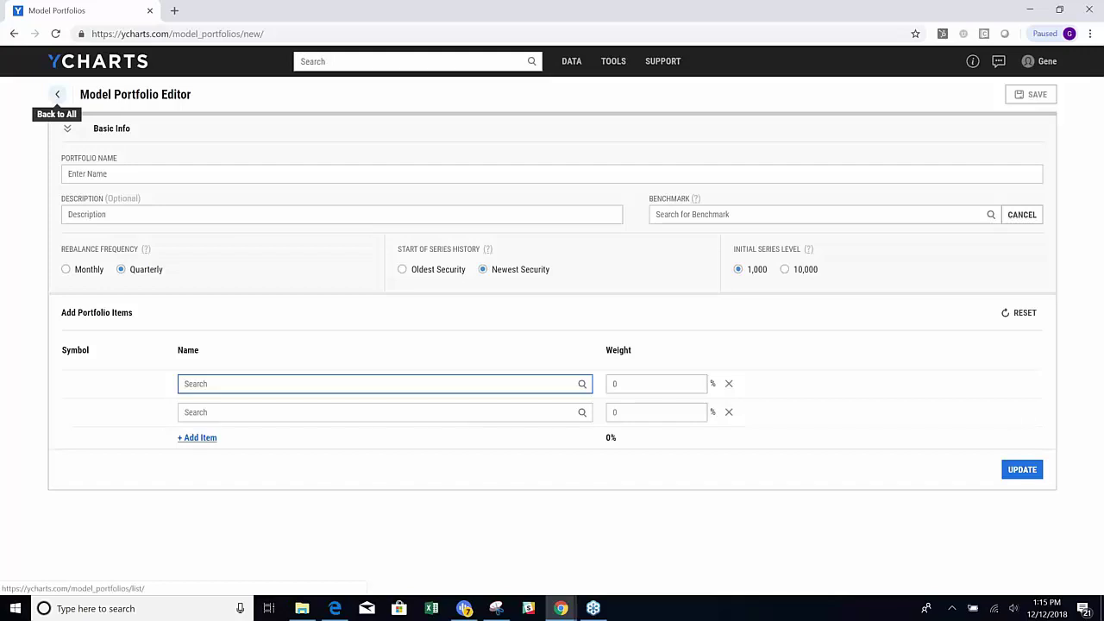
{"action": "left_click", "coordinate": [57, 94]}
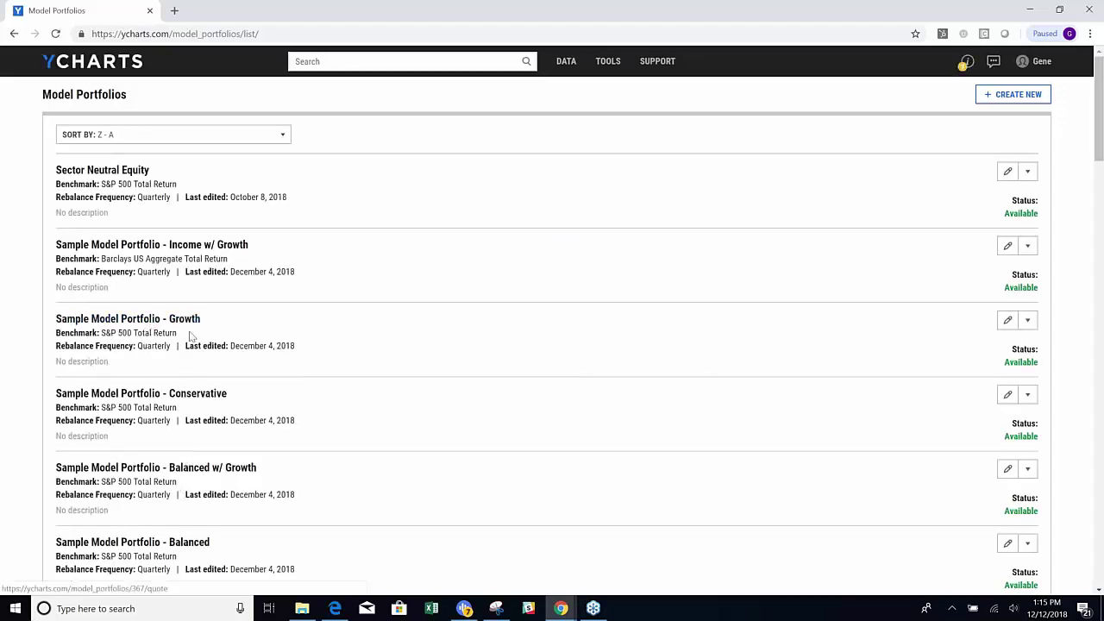
Step: Open the Sample Model Portfolio - Balanced allocations and examine its asset allocation, region exposure, stock sector and bond maturity breakdowns
{"action": "scroll", "coordinate": [273, 503], "scroll_direction": "down", "scroll_amount": 1}
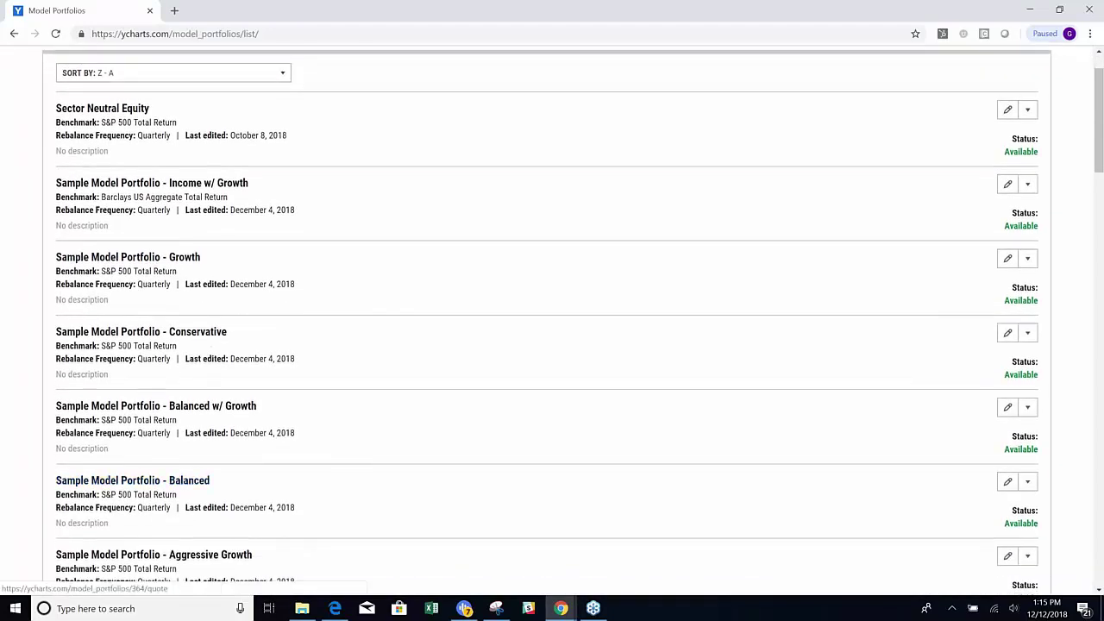
{"action": "left_click", "coordinate": [151, 484]}
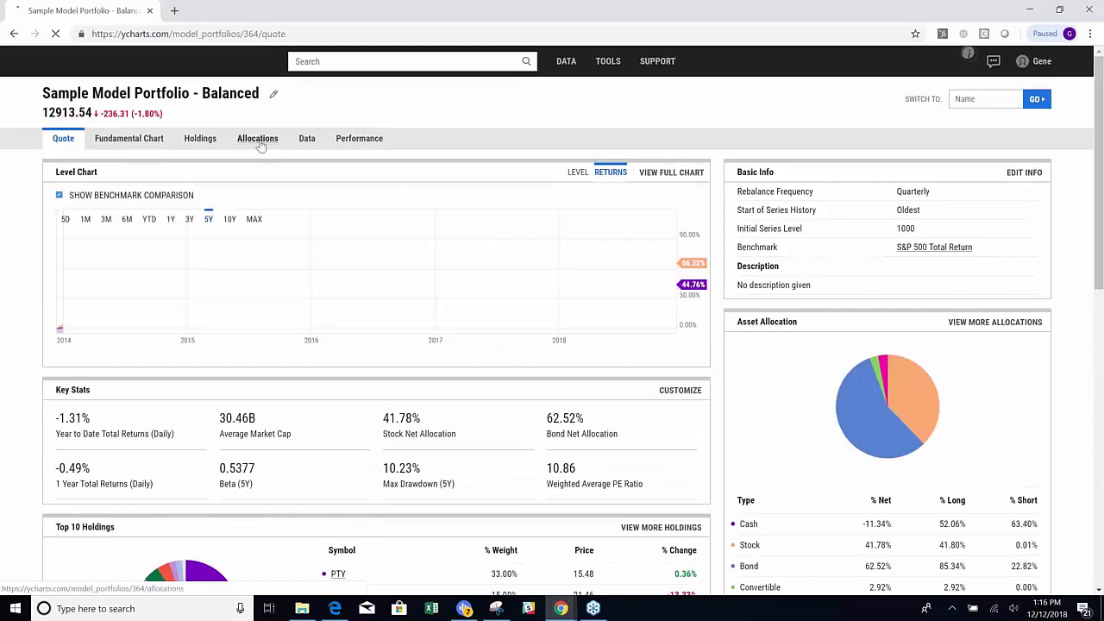
{"action": "left_click", "coordinate": [260, 142]}
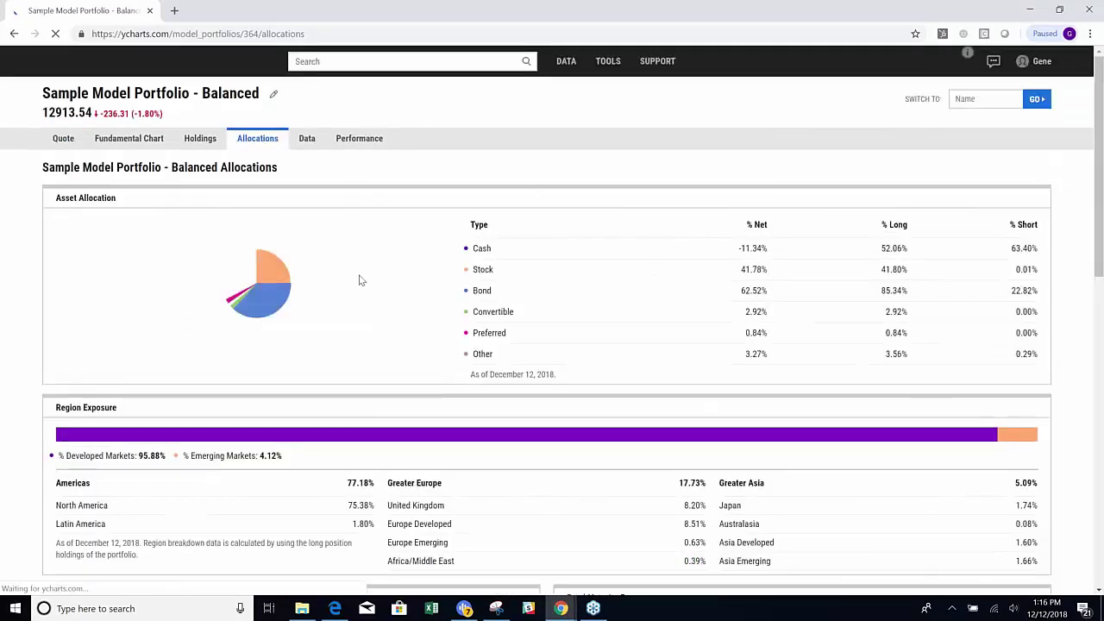
{"action": "scroll", "coordinate": [350, 263], "scroll_direction": "down", "scroll_amount": 2}
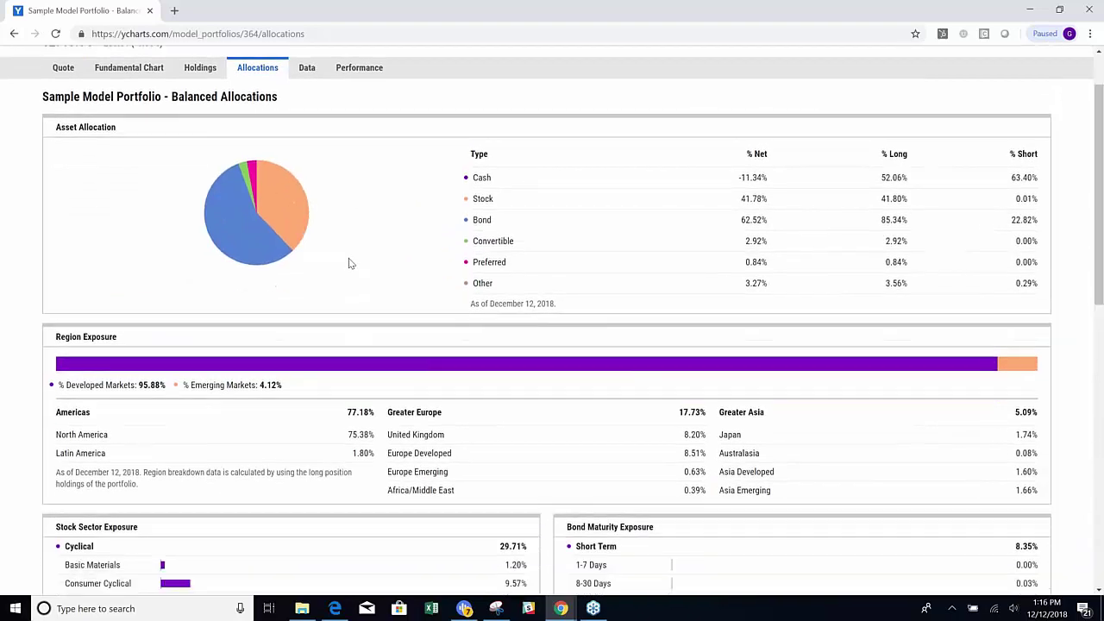
{"action": "scroll", "coordinate": [348, 261], "scroll_direction": "down", "scroll_amount": 3}
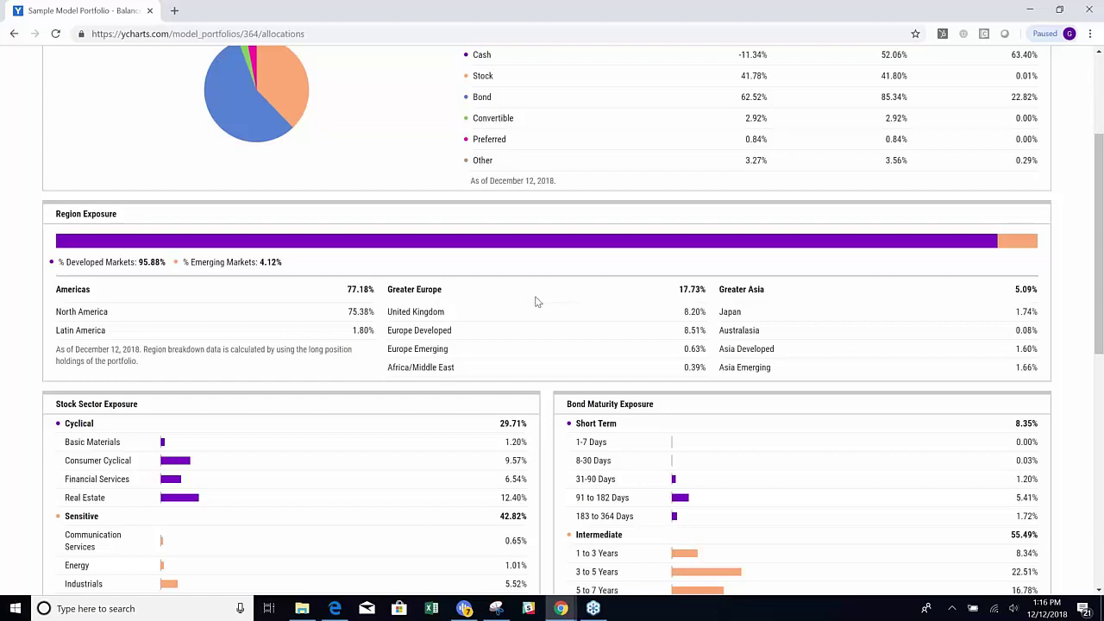
{"action": "scroll", "coordinate": [534, 301], "scroll_direction": "up", "scroll_amount": 3}
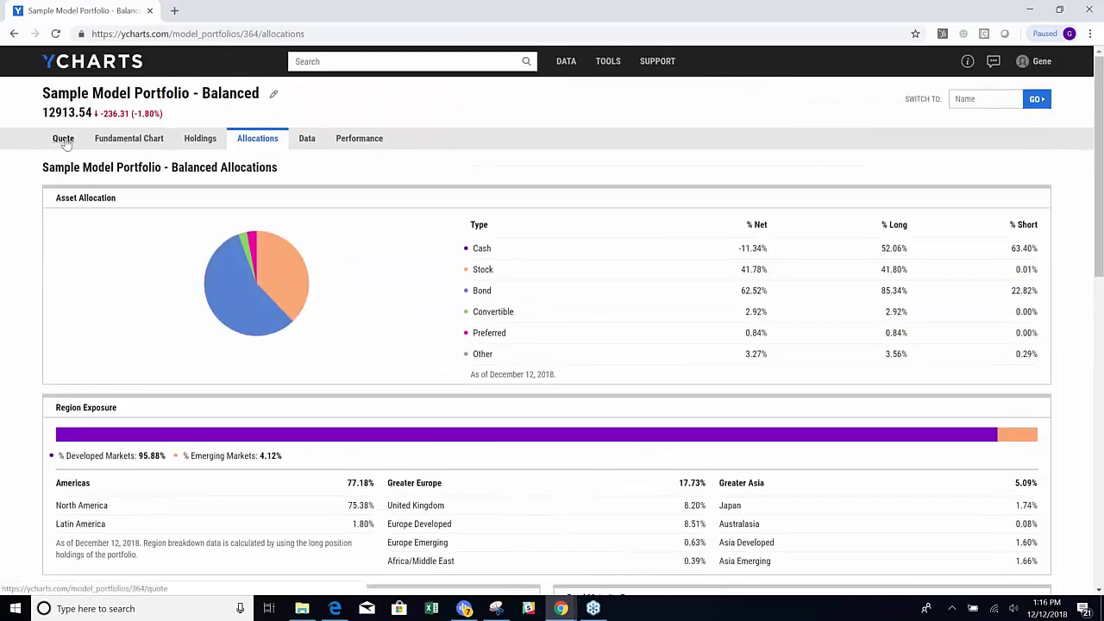
Step: Customize the Key Stats on the Balanced portfolio's quote page, replacing Year to Date Total Returns (Daily) with Expense Ratio
{"action": "left_click", "coordinate": [63, 139]}
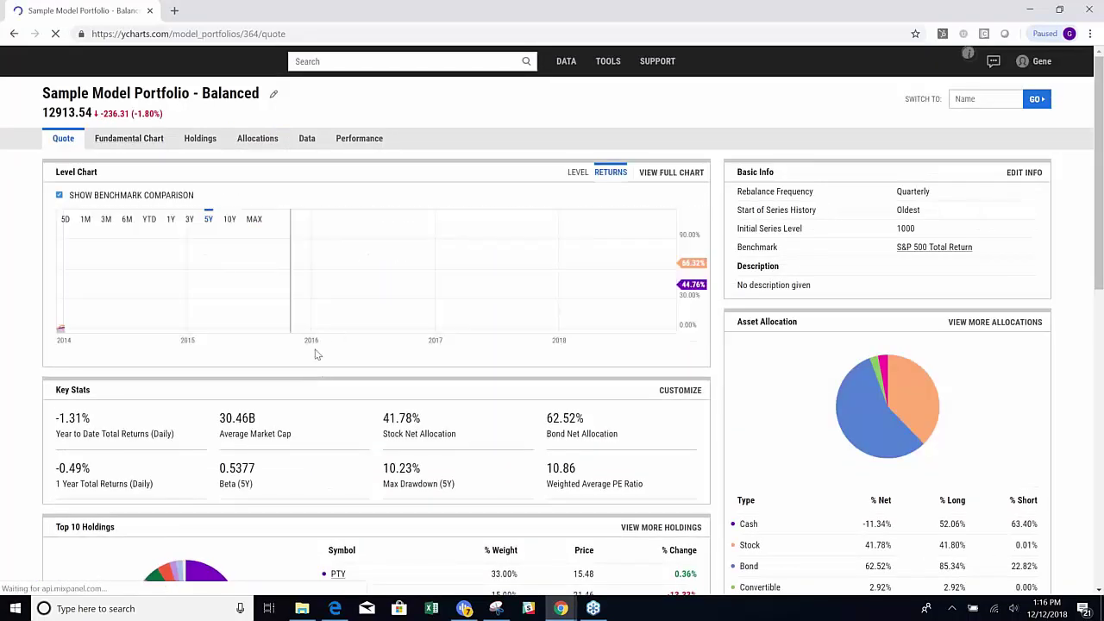
{"action": "left_click_drag", "start_coordinate": [58, 391], "coordinate": [97, 396]}
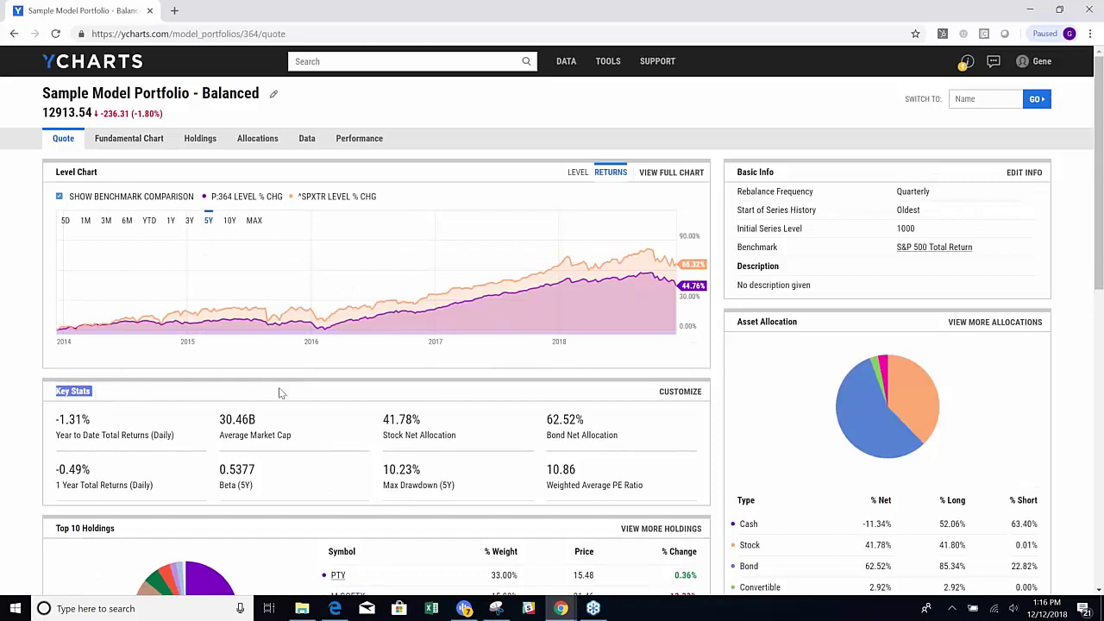
{"action": "left_click", "coordinate": [682, 397]}
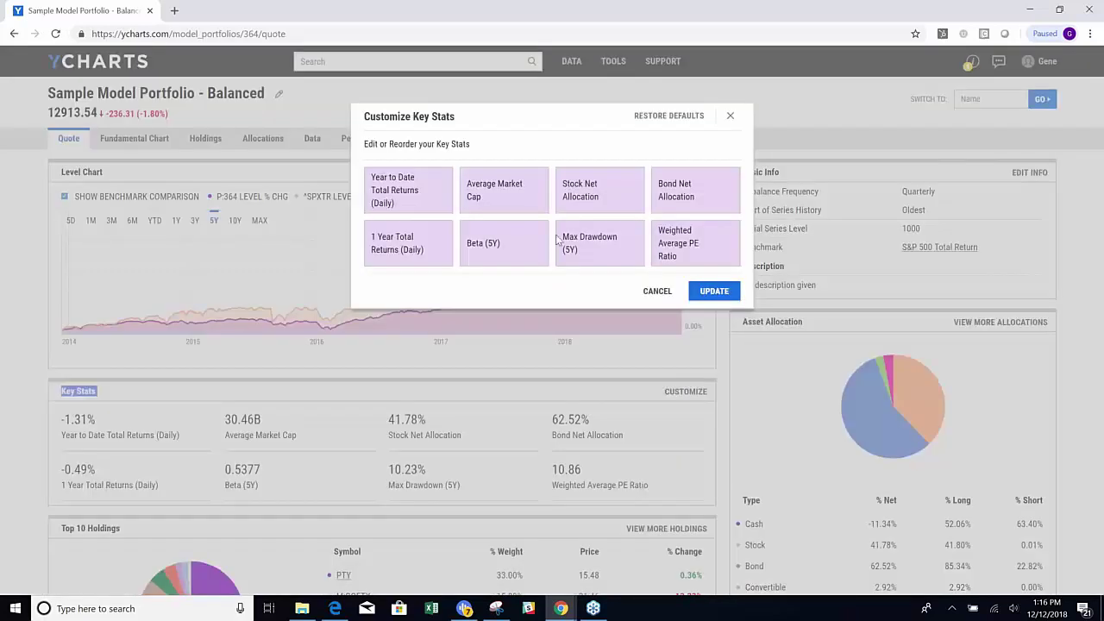
{"action": "left_click", "coordinate": [440, 201]}
{"action": "left_click", "coordinate": [425, 148]}
{"action": "type", "text": "expen"}
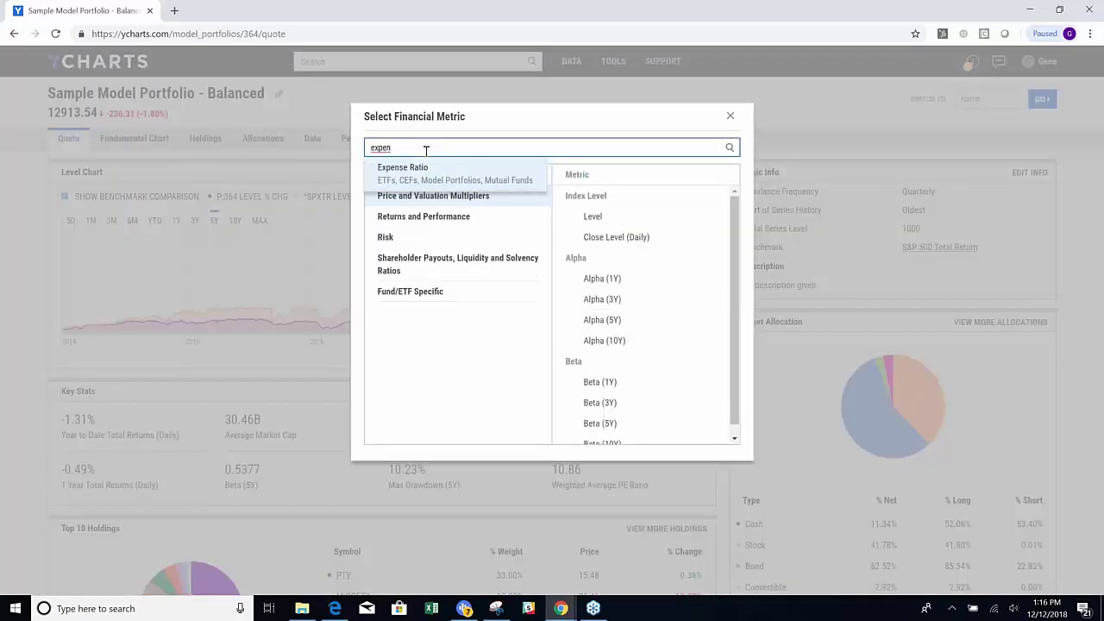
{"action": "left_click", "coordinate": [431, 172]}
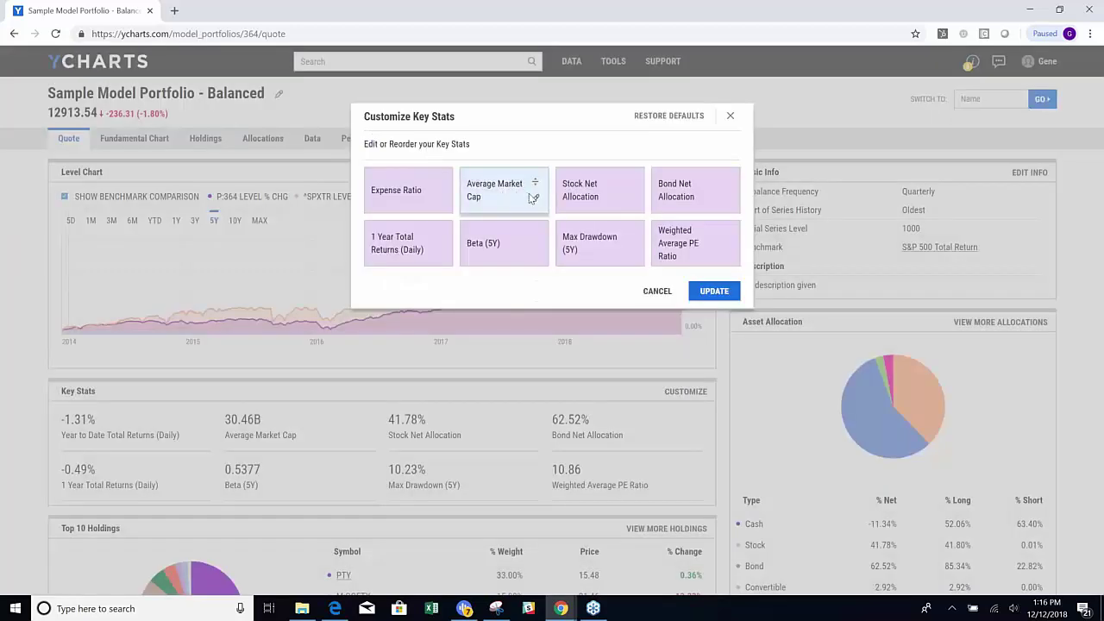
Step: Replace the Average Market Cap key stat with Dividend Yield (TTM) and apply the Key Stats update
{"action": "left_click", "coordinate": [494, 202]}
{"action": "left_click", "coordinate": [401, 145]}
{"action": "type", "text": "yiel"}
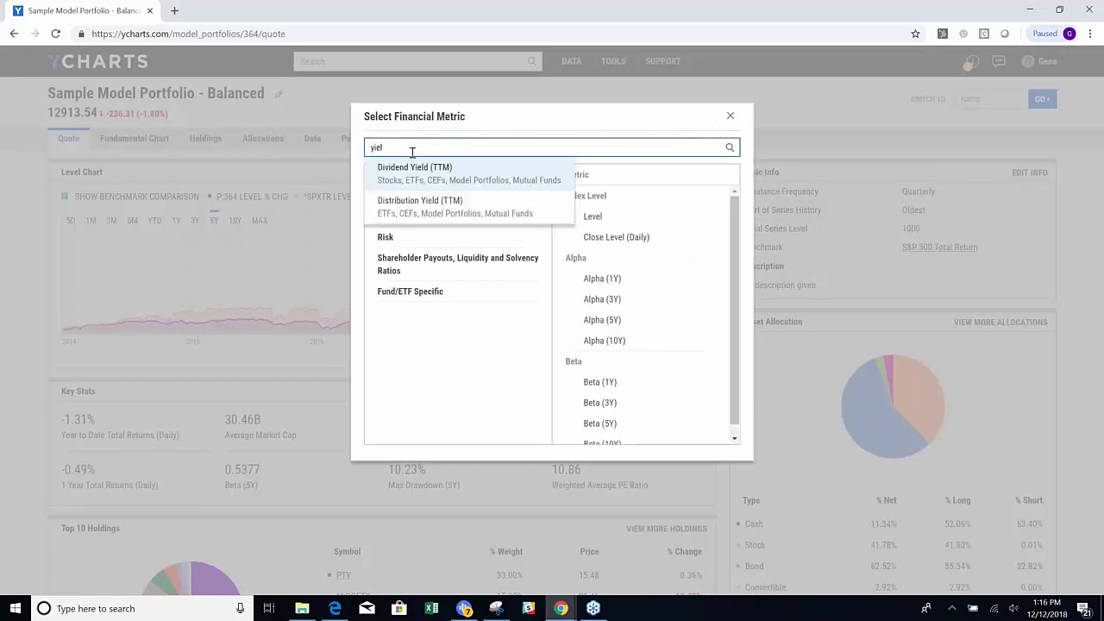
{"action": "left_click", "coordinate": [427, 170]}
{"action": "left_click", "coordinate": [711, 292]}
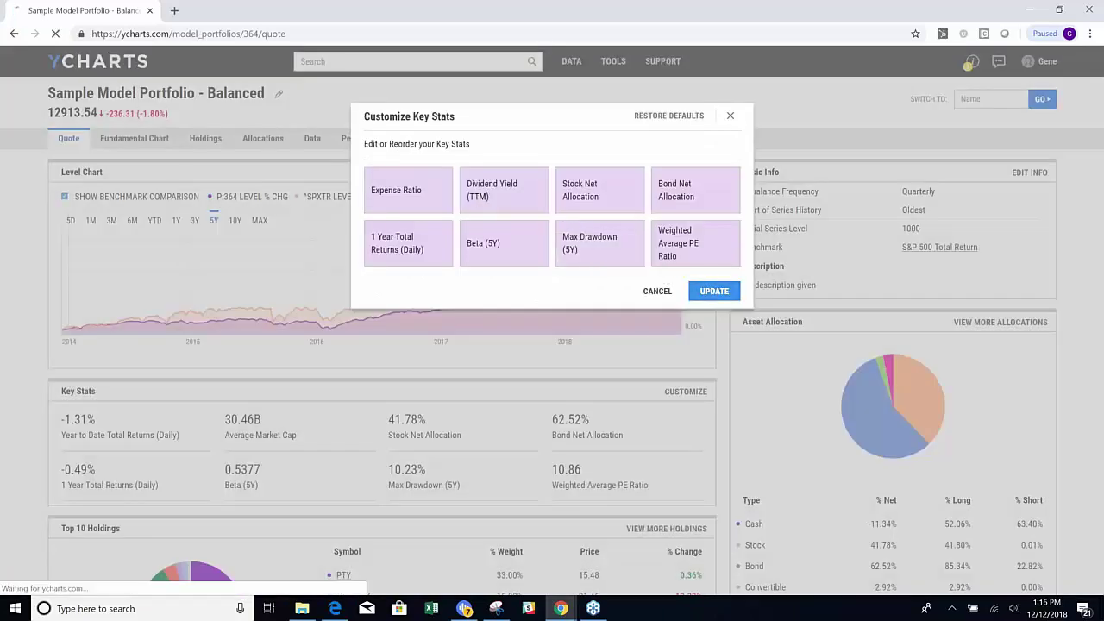